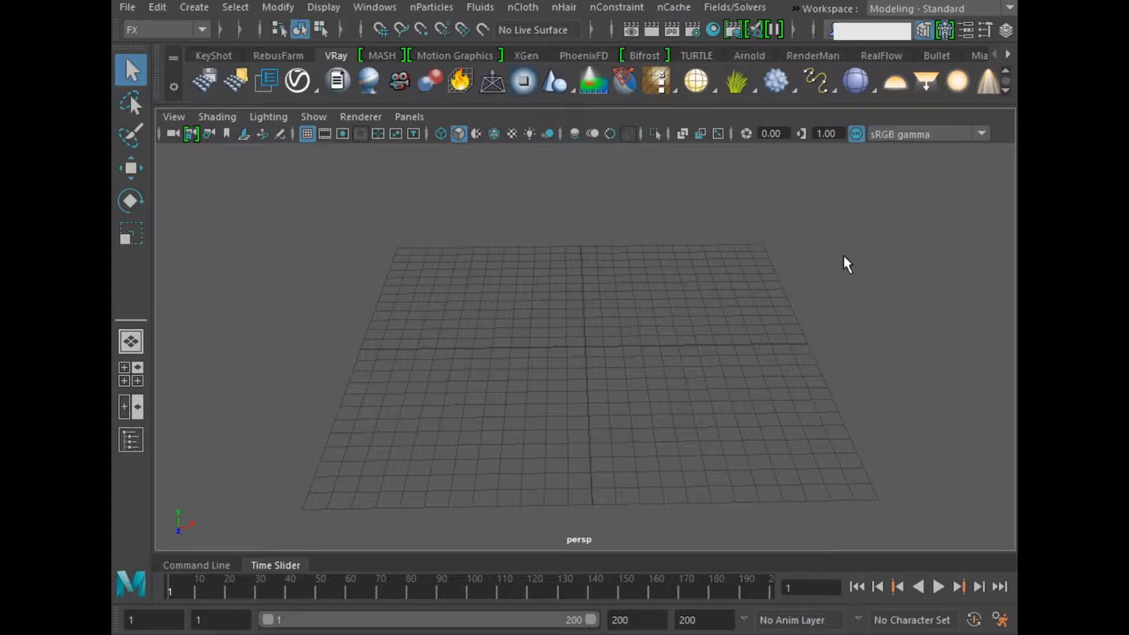
# Step: Create a standard camera at the centre of the grid
pyautogui.click(193, 7)
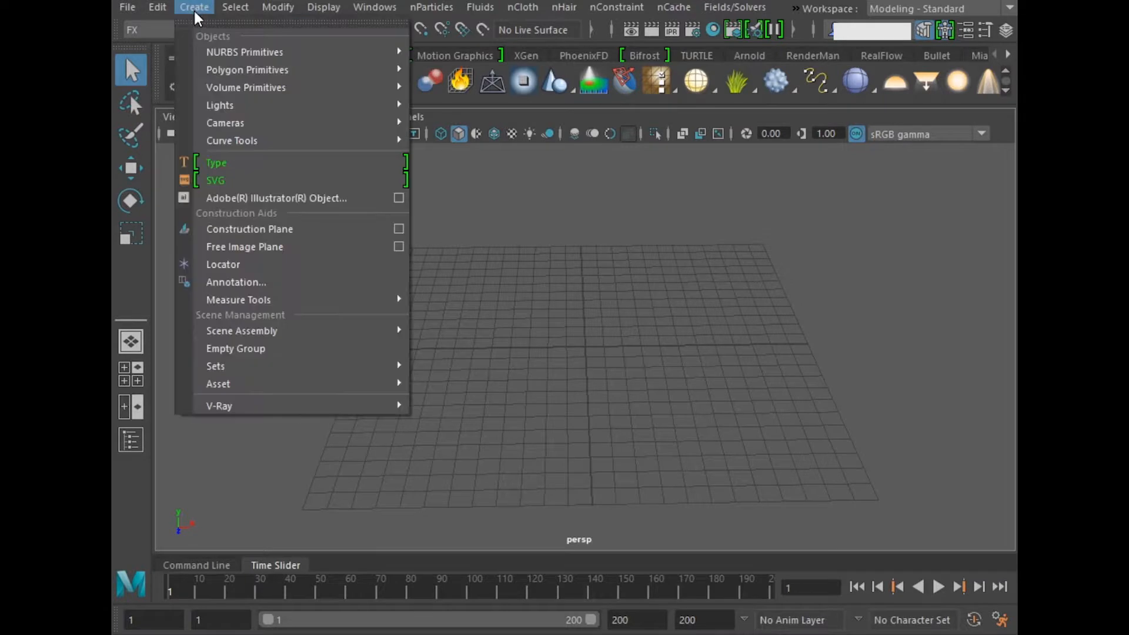
pyautogui.moveTo(309, 127)
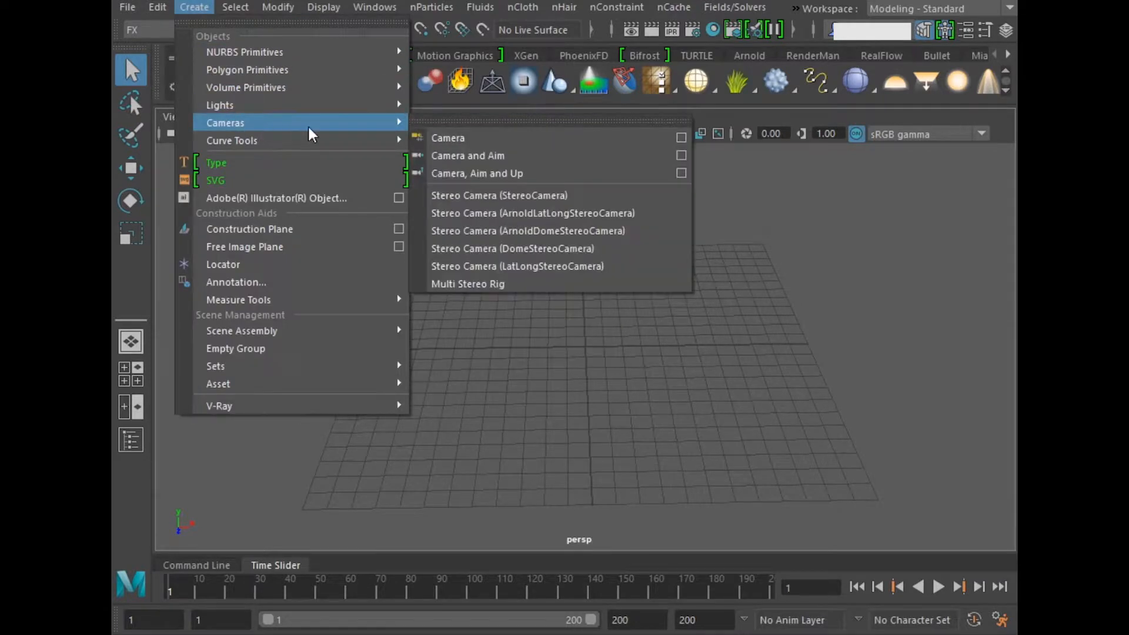
pyautogui.click(448, 138)
pyautogui.keyDown('alt'); pyautogui.moveTo(649, 347); pyautogui.dragTo(494, 347); pyautogui.keyUp('alt')
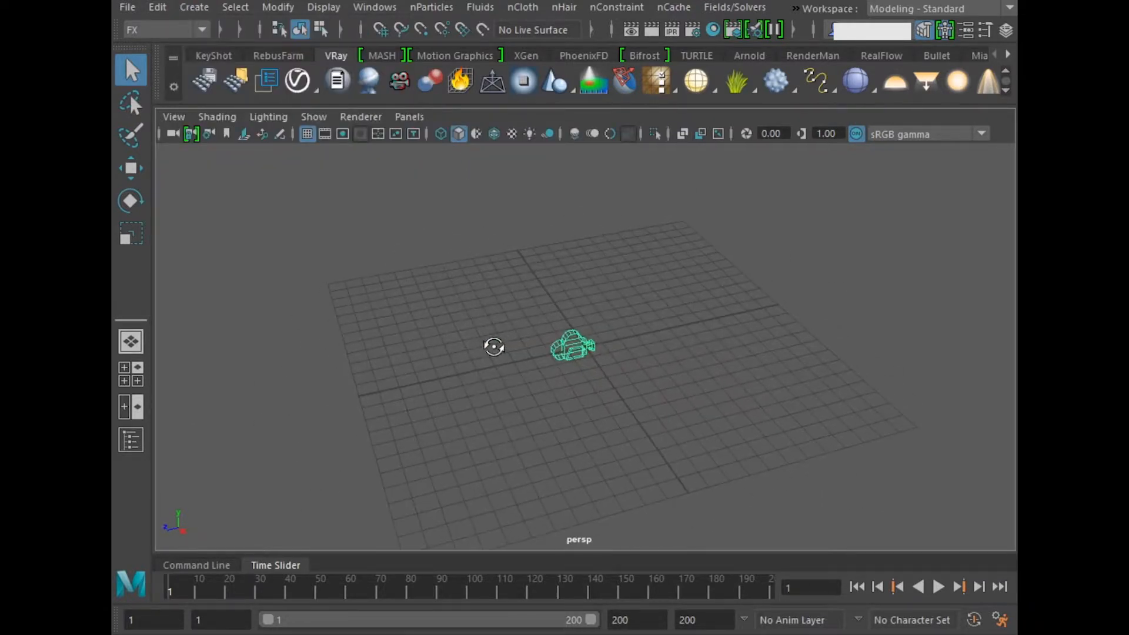
# Step: Open the new camera's attributes and create an image plane for it in the Environment settings
pyautogui.hotkey('ctrl', 'a')
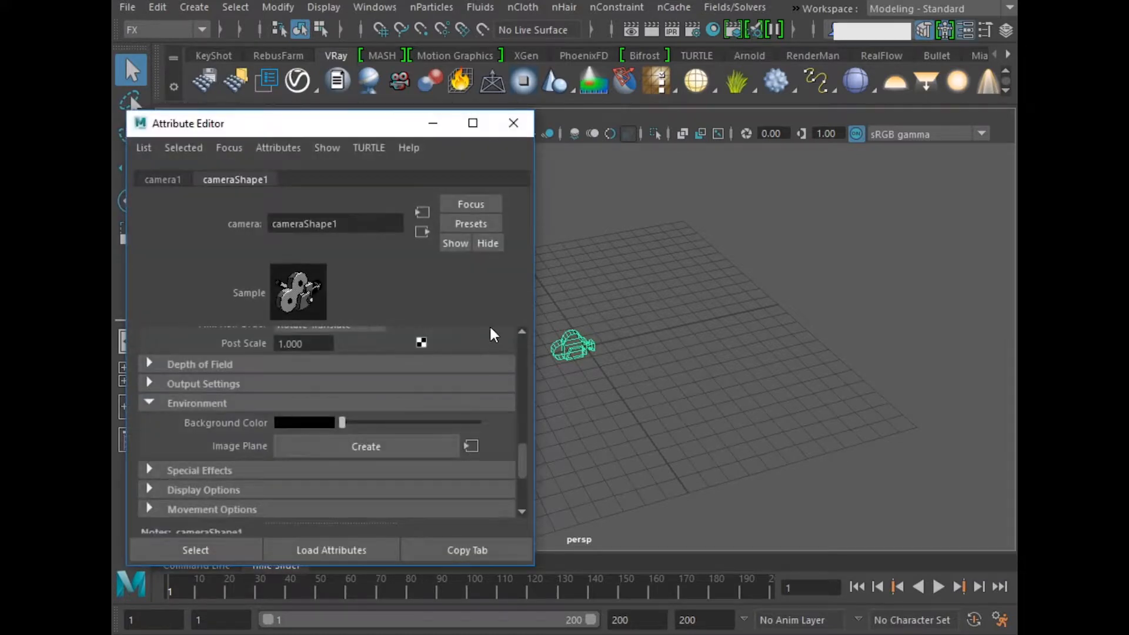
pyautogui.moveTo(260, 135); pyautogui.dragTo(262, 76)
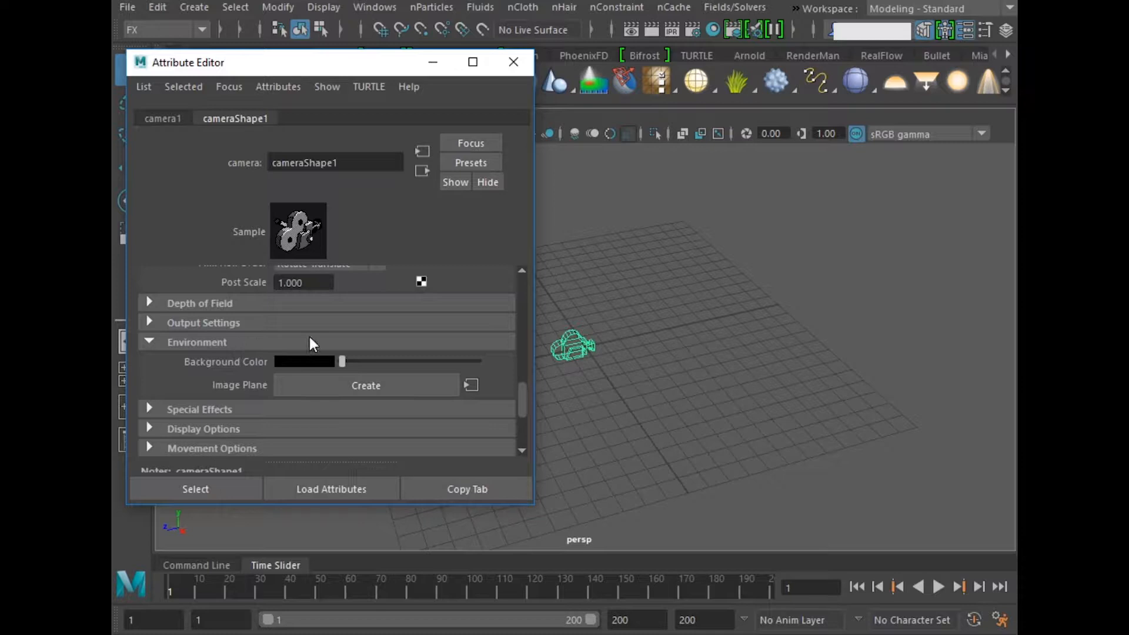
pyautogui.scroll(10, 308, 334)
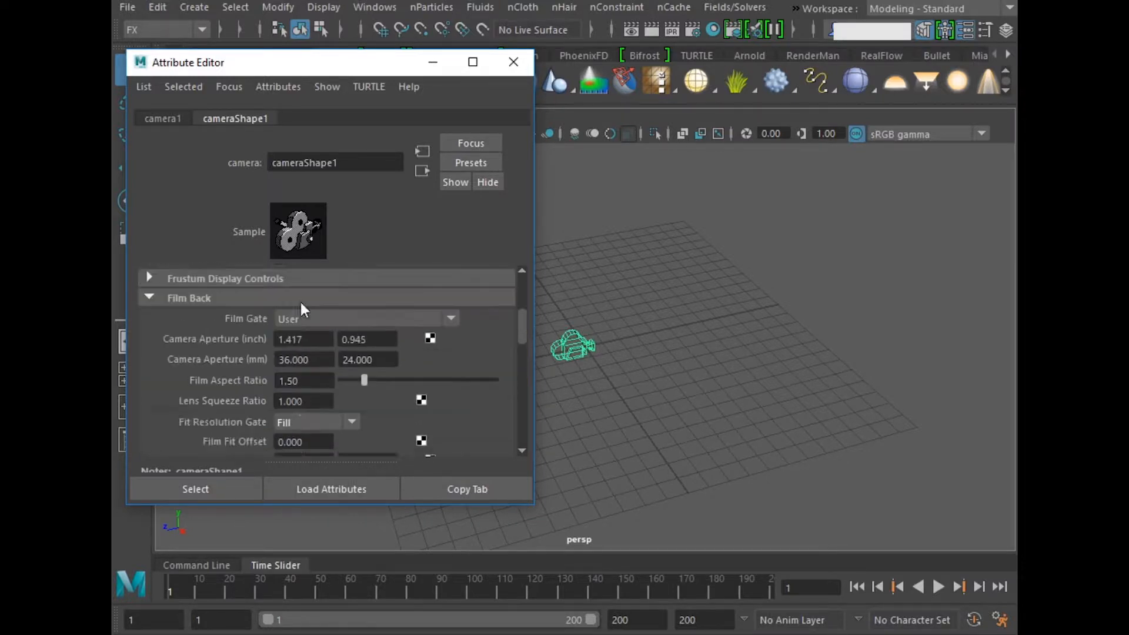
pyautogui.scroll(-10, 294, 329)
pyautogui.click(378, 334)
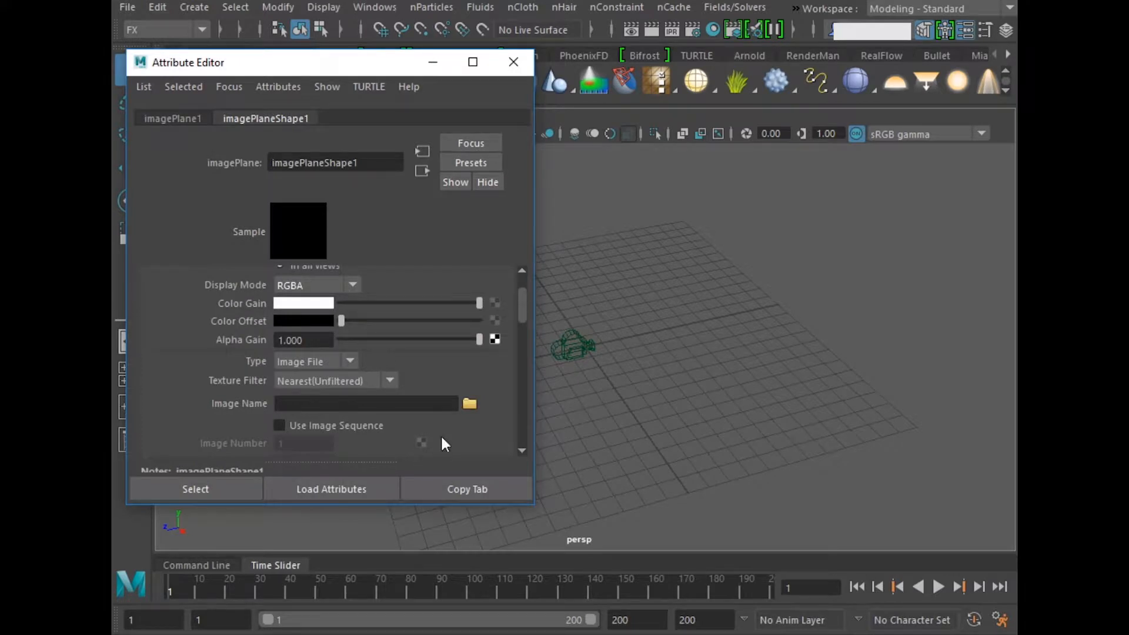
# Step: Load coffee-table-details.jpg as the image plane's picture and close the attributes
pyautogui.click(471, 405)
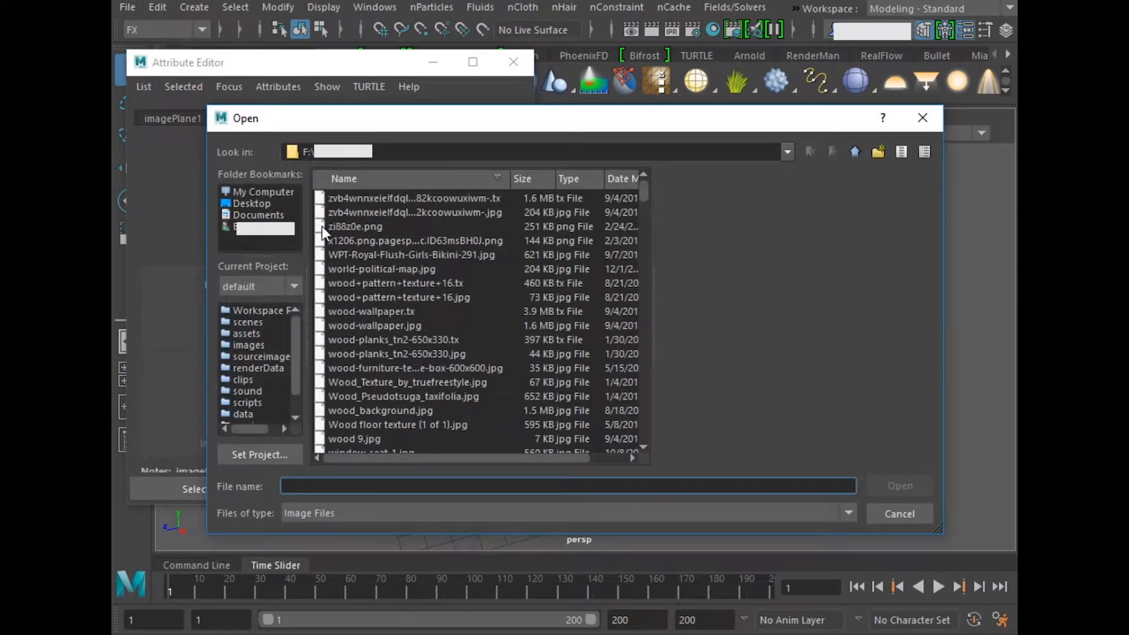
pyautogui.click(379, 283)
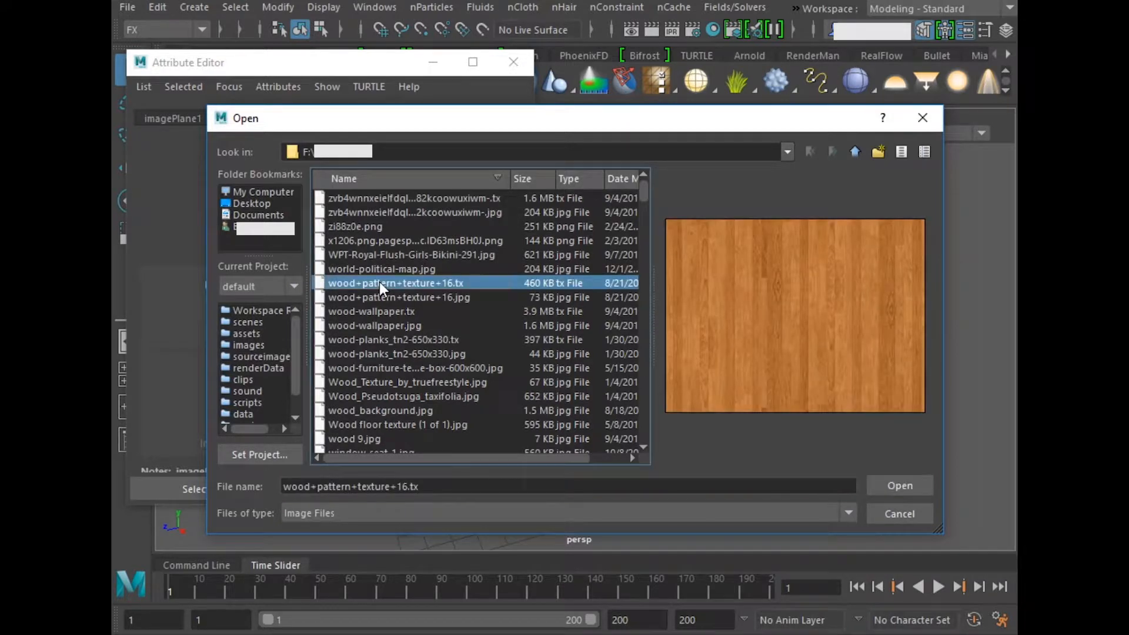
pyautogui.write('coffee-table-details.jpg')
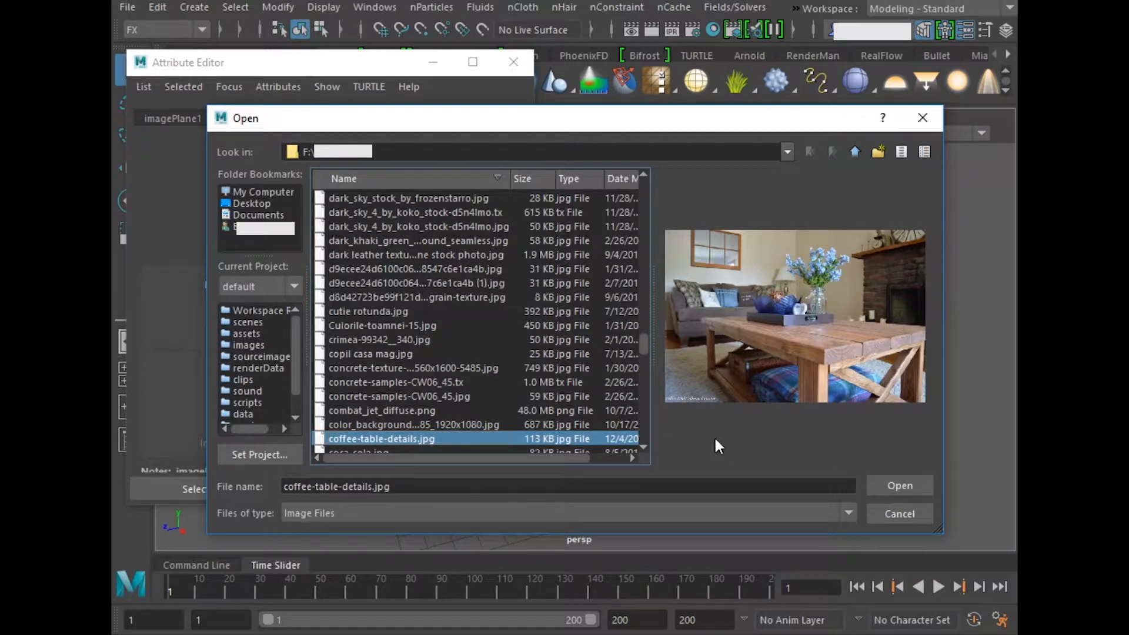
pyautogui.click(878, 484)
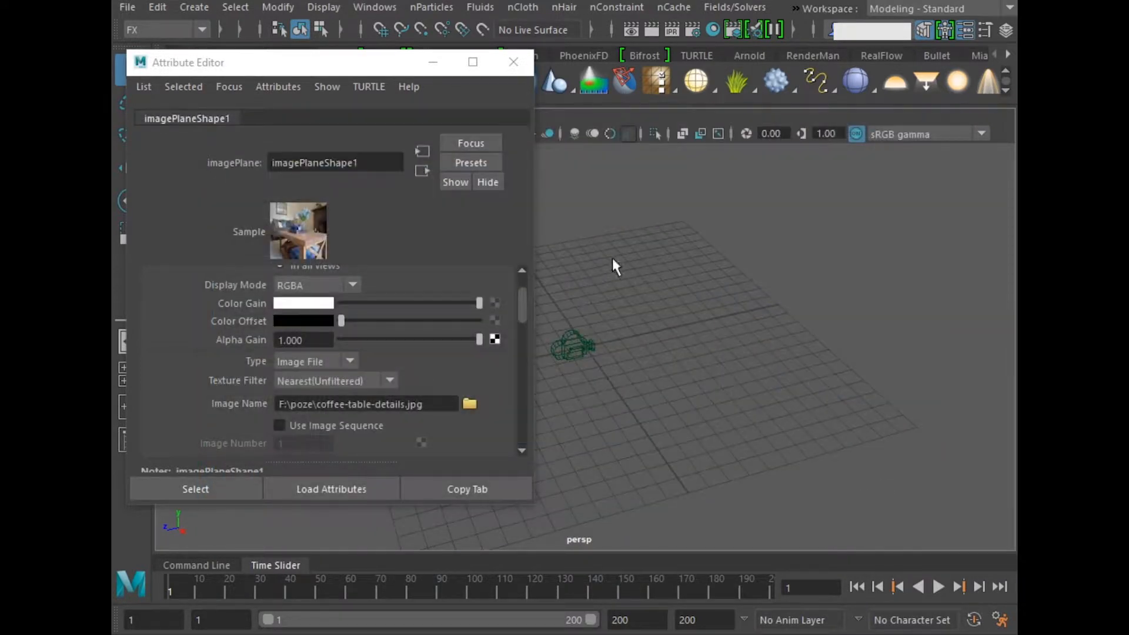
pyautogui.click(513, 62)
# Step: Make the front viewport look through the new camera, maximize it and turn on the resolution gate
pyautogui.keyDown('alt'); pyautogui.moveTo(606, 321); pyautogui.dragTo(723, 284); pyautogui.keyUp('alt')
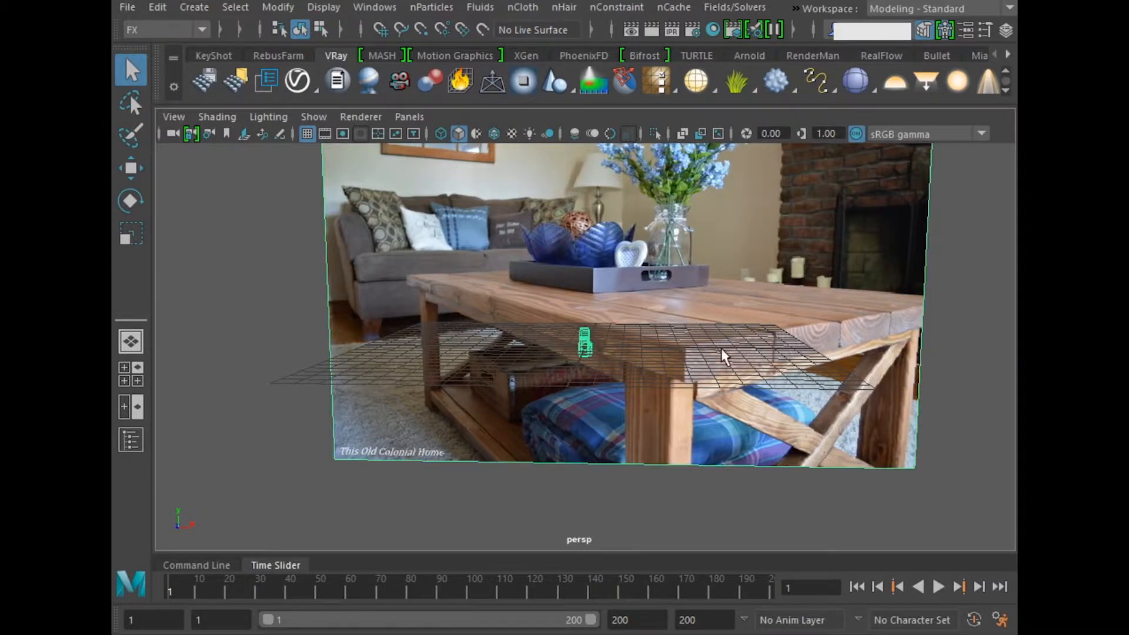
pyautogui.scroll(-6, 630, 361)
pyautogui.press('space')
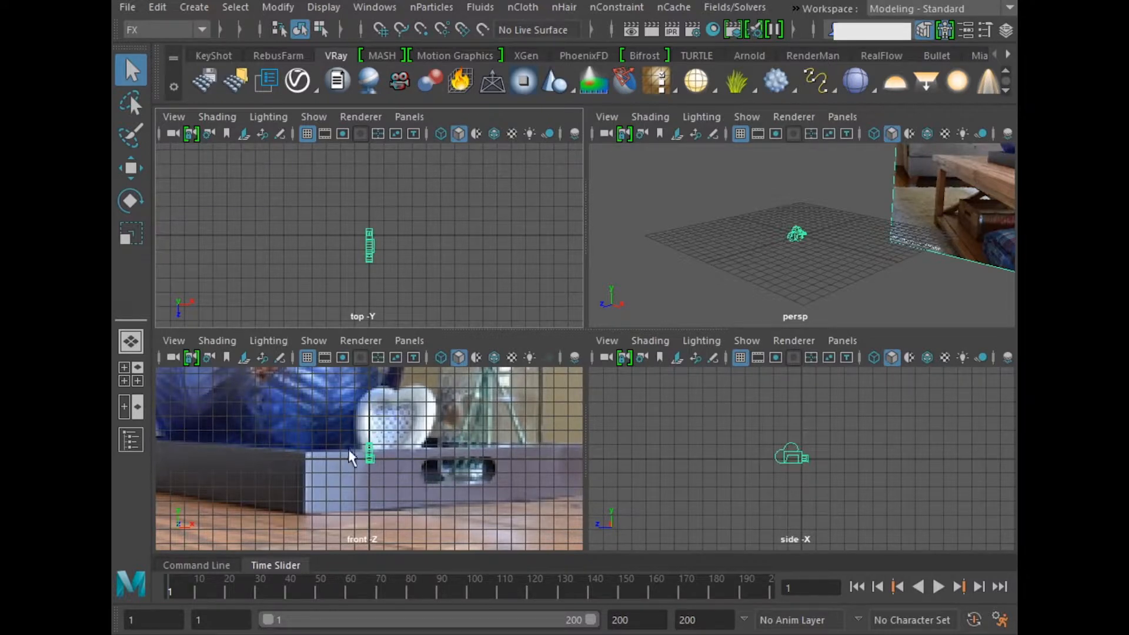
pyautogui.click(413, 341)
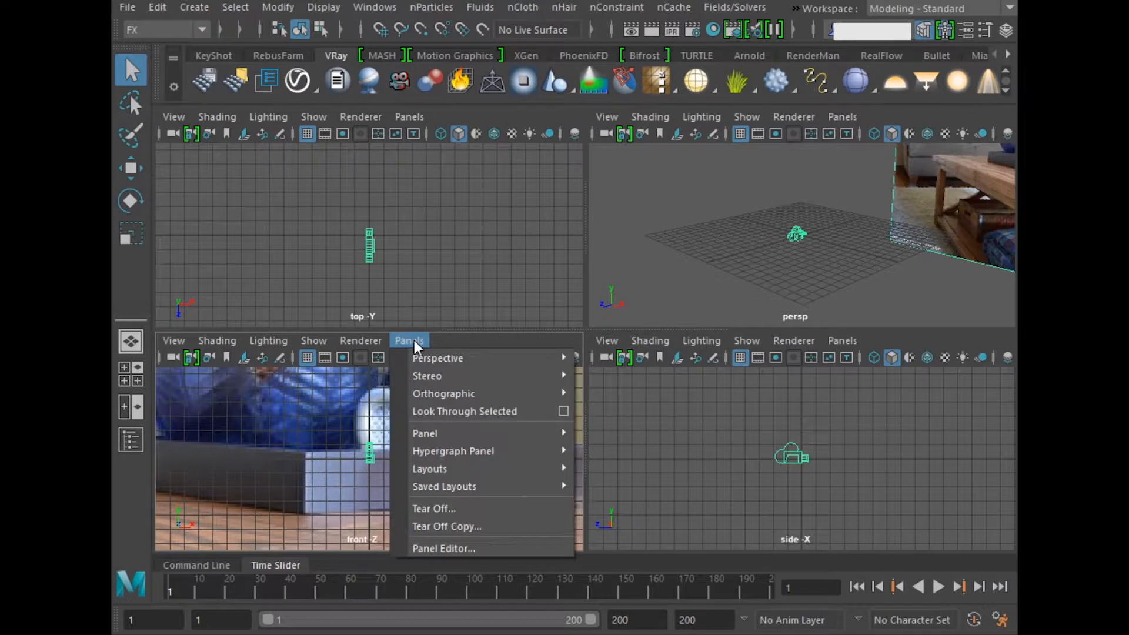
pyautogui.click(453, 411)
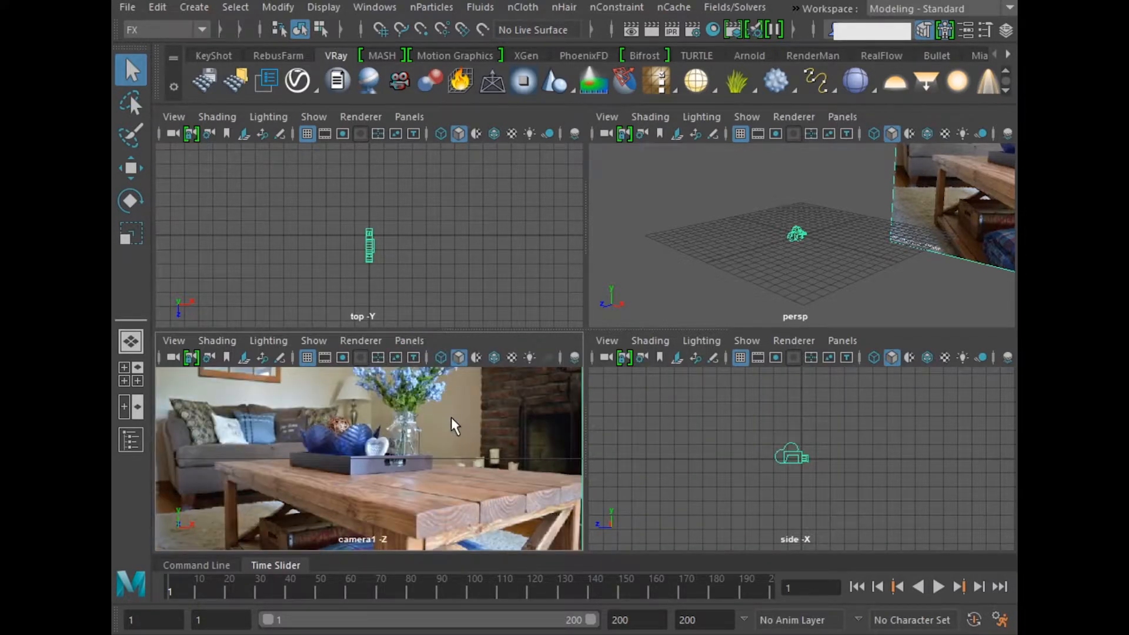
pyautogui.press('space')
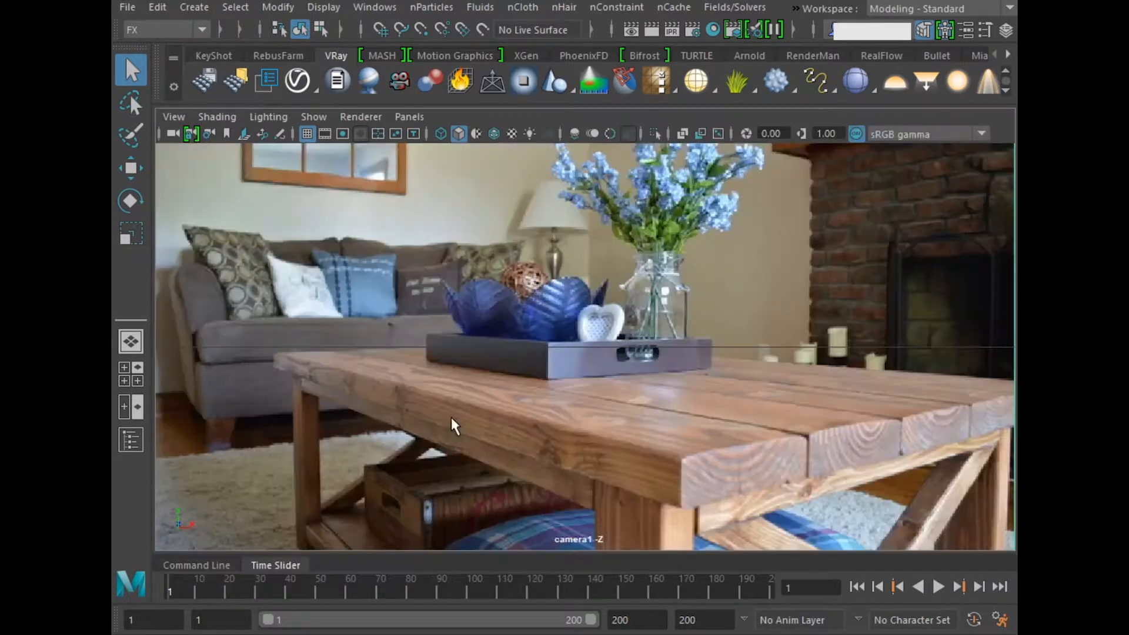
pyautogui.click(343, 133)
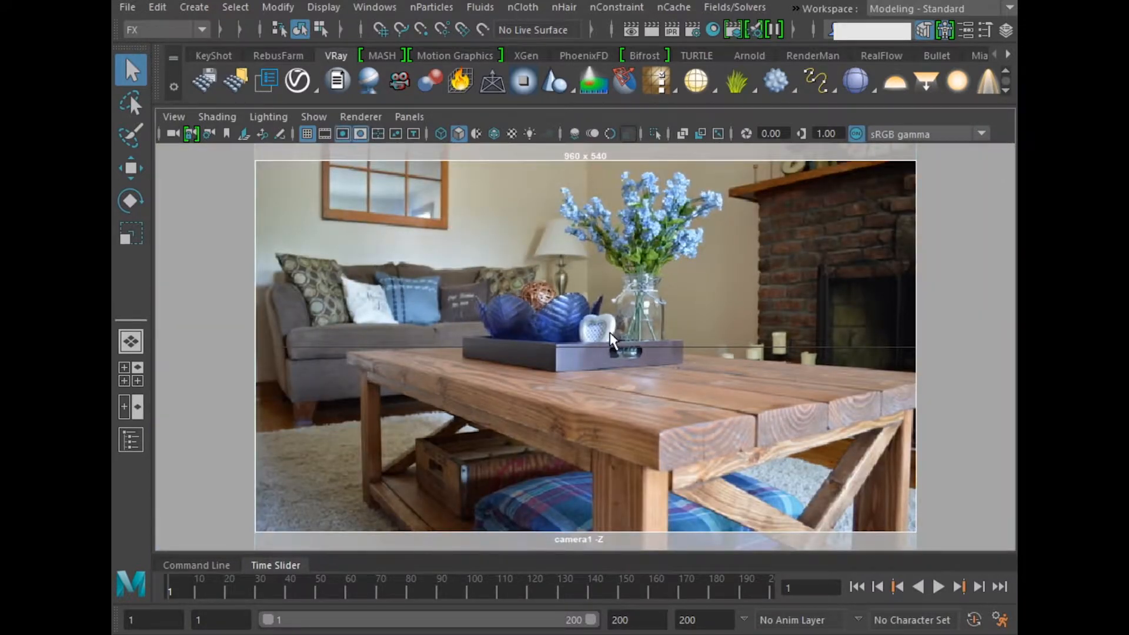
# Step: Orbit and shift the camera until the grid matches the perspective of the wooden tabletop in the photo
pyautogui.keyDown('alt'); pyautogui.moveTo(610, 340); pyautogui.dragTo(605, 361); pyautogui.keyUp('alt')
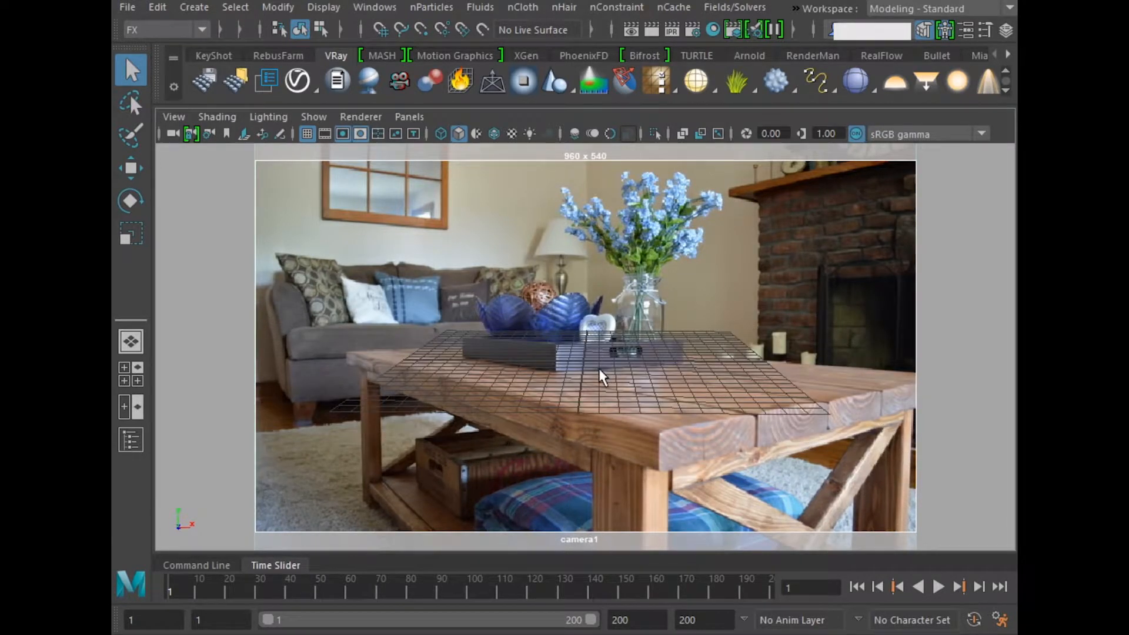
pyautogui.keyDown('alt'); pyautogui.moveTo(520, 365); pyautogui.dragTo(591, 356); pyautogui.keyUp('alt')
pyautogui.keyDown('alt'); pyautogui.moveTo(629, 333); pyautogui.dragTo(630, 329, button='middle'); pyautogui.keyUp('alt')
pyautogui.keyDown('alt'); pyautogui.moveTo(641, 381); pyautogui.dragTo(605, 396); pyautogui.keyUp('alt')
pyautogui.keyDown('alt'); pyautogui.moveTo(605, 396); pyautogui.dragTo(620, 385, button='middle'); pyautogui.keyUp('alt')
pyautogui.keyDown('alt'); pyautogui.moveTo(611, 380); pyautogui.dragTo(656, 371); pyautogui.keyUp('alt')
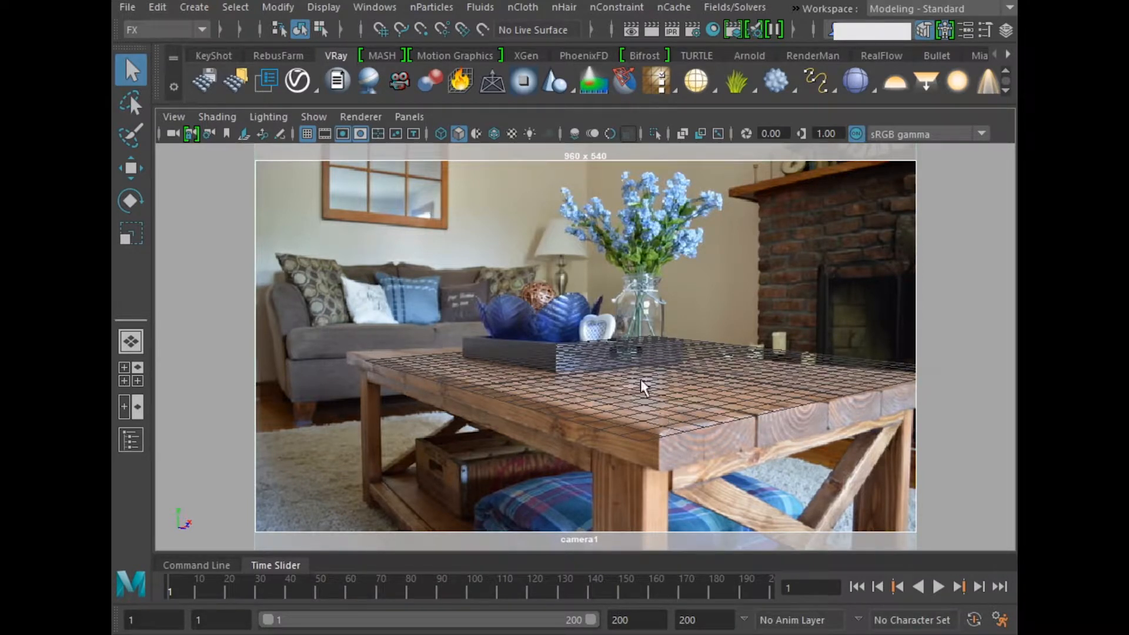
# Step: Create a polygon plane and scale it up uniformly until it extends beyond the photographed tabletop
pyautogui.click(205, 8)
pyautogui.moveTo(238, 68)
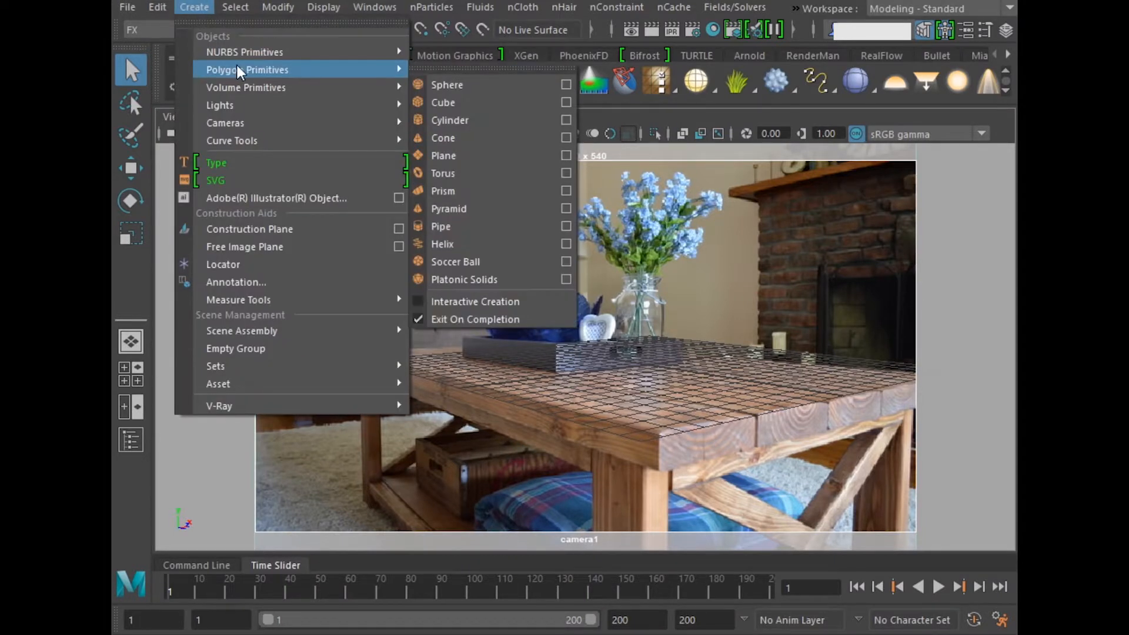
pyautogui.click(490, 154)
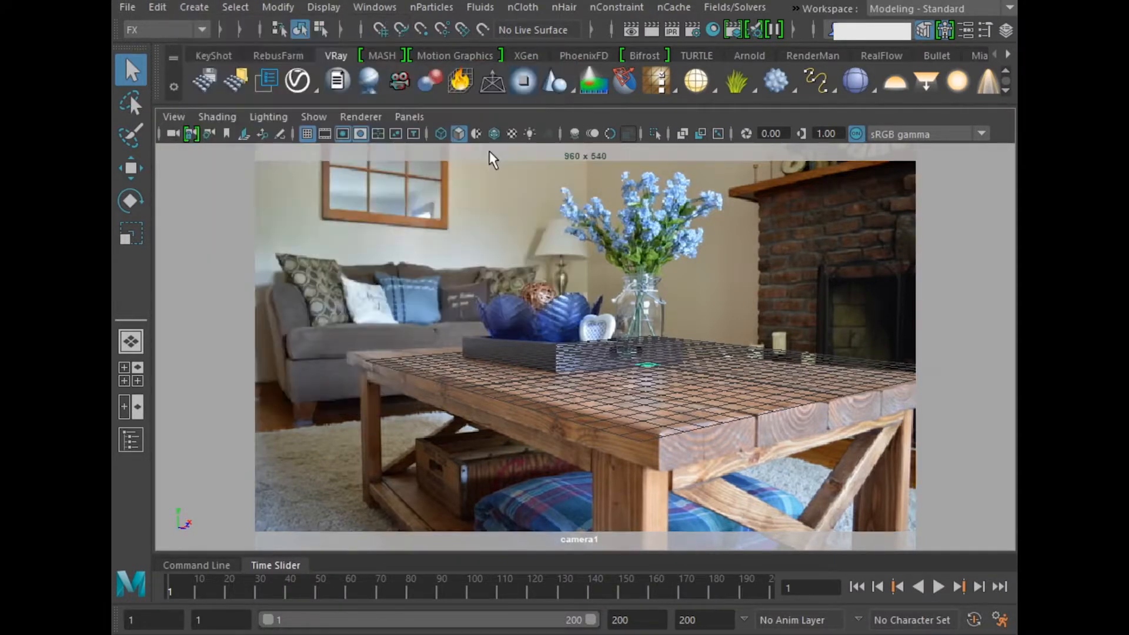
pyautogui.press('r')
pyautogui.moveTo(647, 366); pyautogui.dragTo(753, 391)
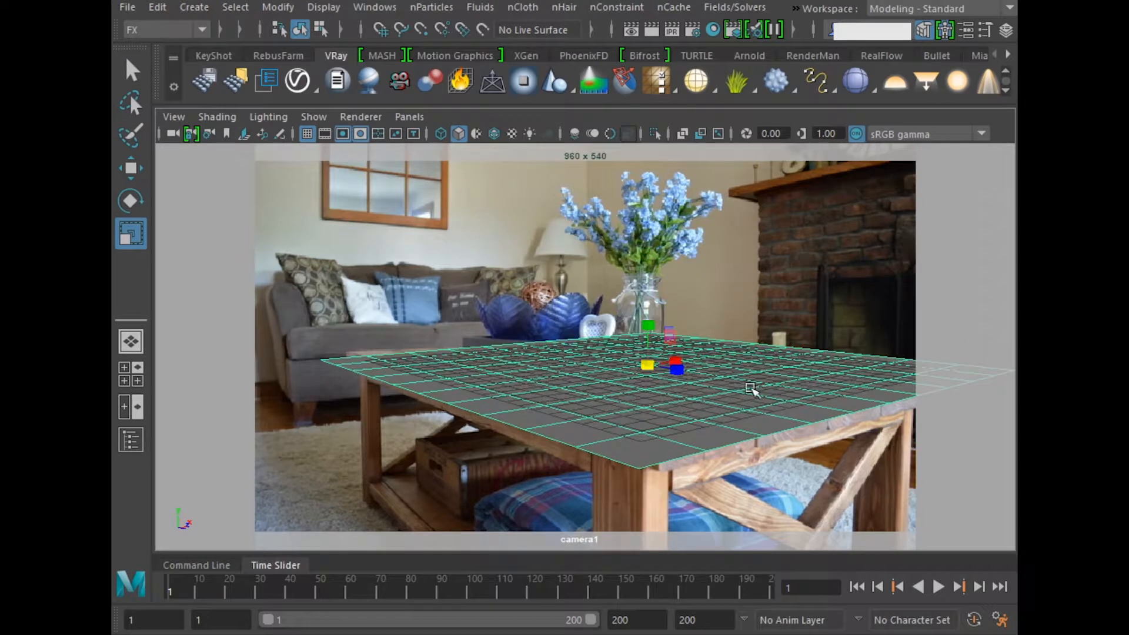
pyautogui.moveTo(650, 368); pyautogui.dragTo(725, 371)
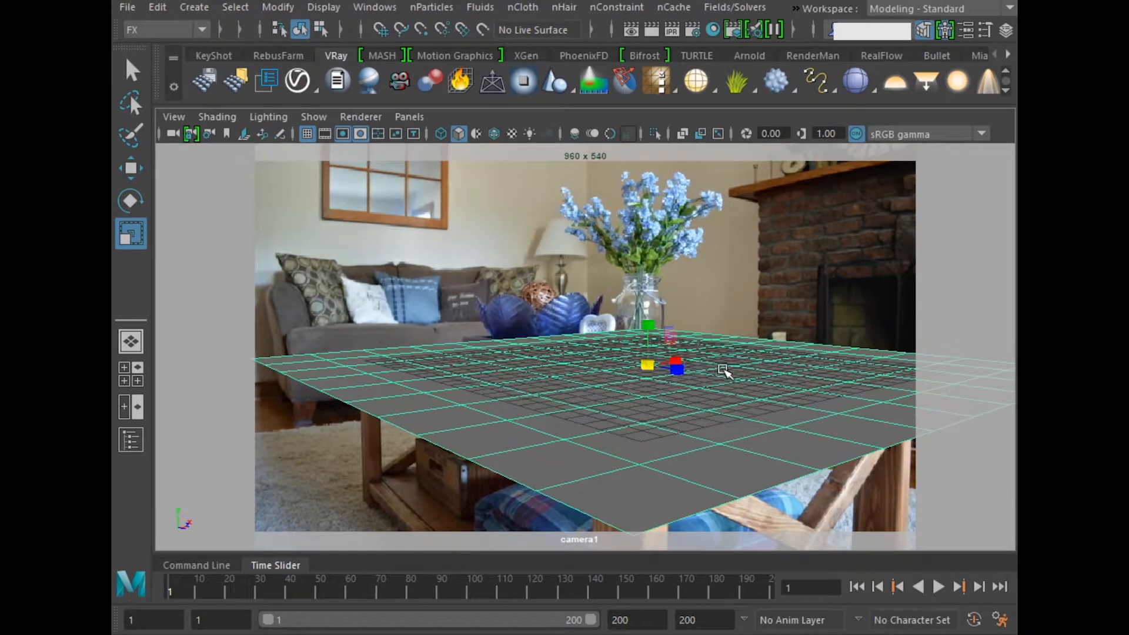
# Step: Create a polygon sphere in the perspective view and raise it above the plane
pyautogui.press('space')
pyautogui.press('space')
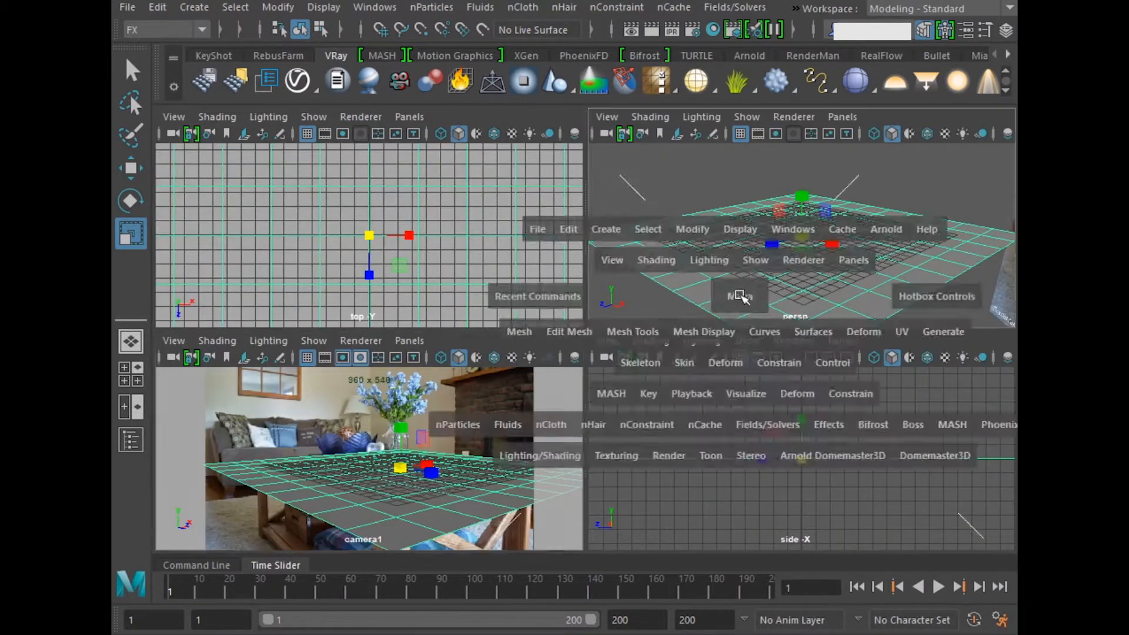
pyautogui.keyDown('alt'); pyautogui.moveTo(486, 348); pyautogui.dragTo(676, 358); pyautogui.keyUp('alt')
pyautogui.scroll(-5, 662, 358)
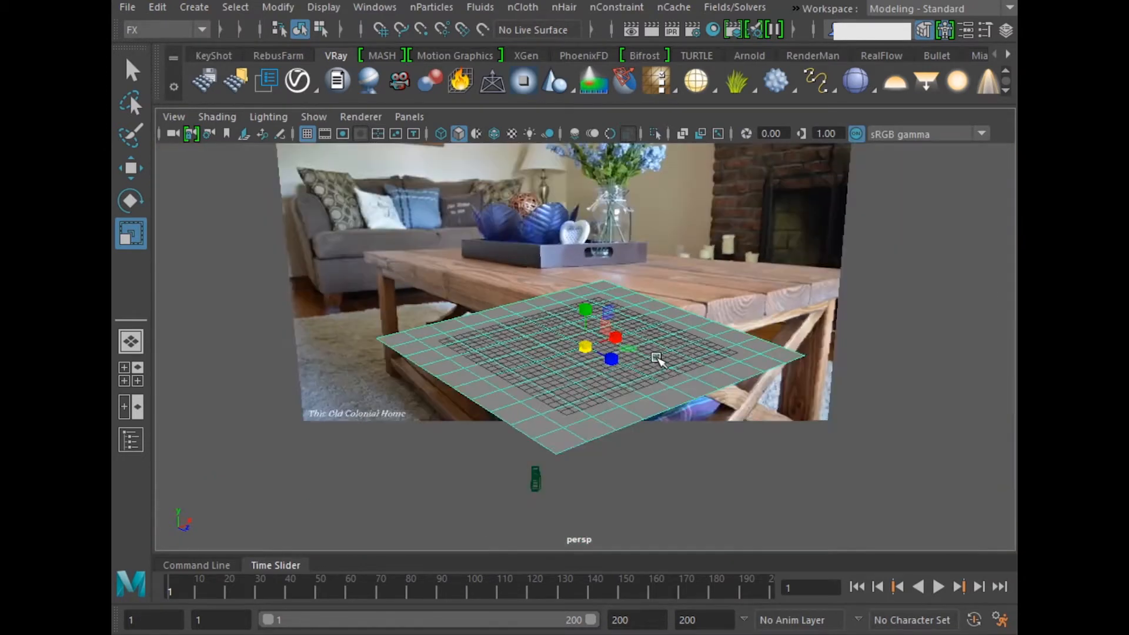
pyautogui.keyDown('alt'); pyautogui.moveTo(589, 360); pyautogui.dragTo(607, 352); pyautogui.keyUp('alt')
pyautogui.click(195, 7)
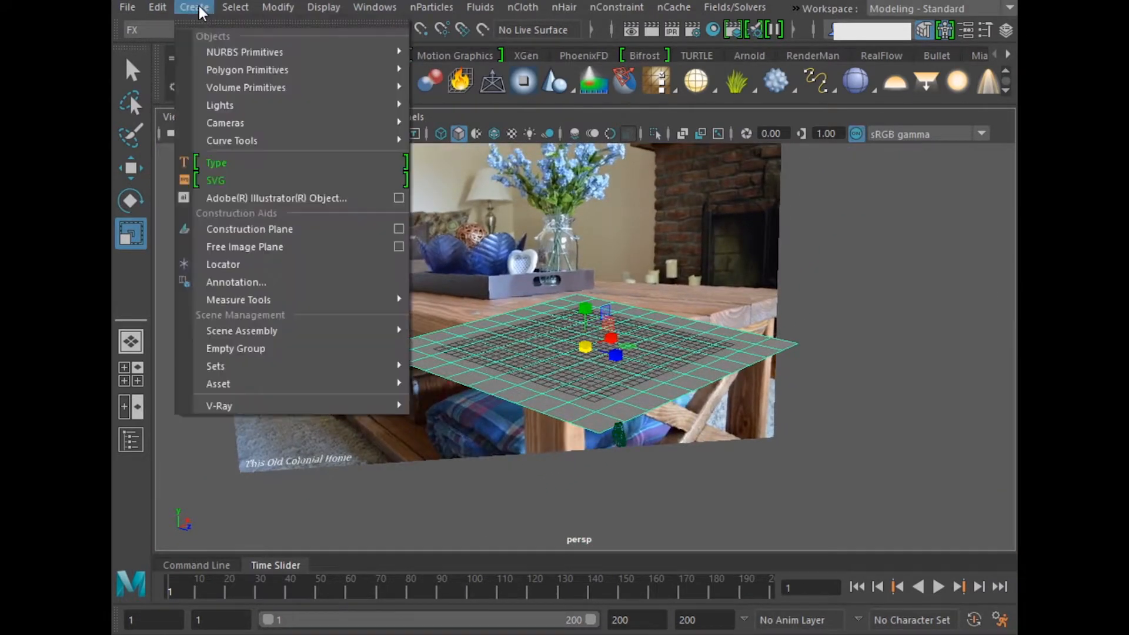
pyautogui.moveTo(244, 71)
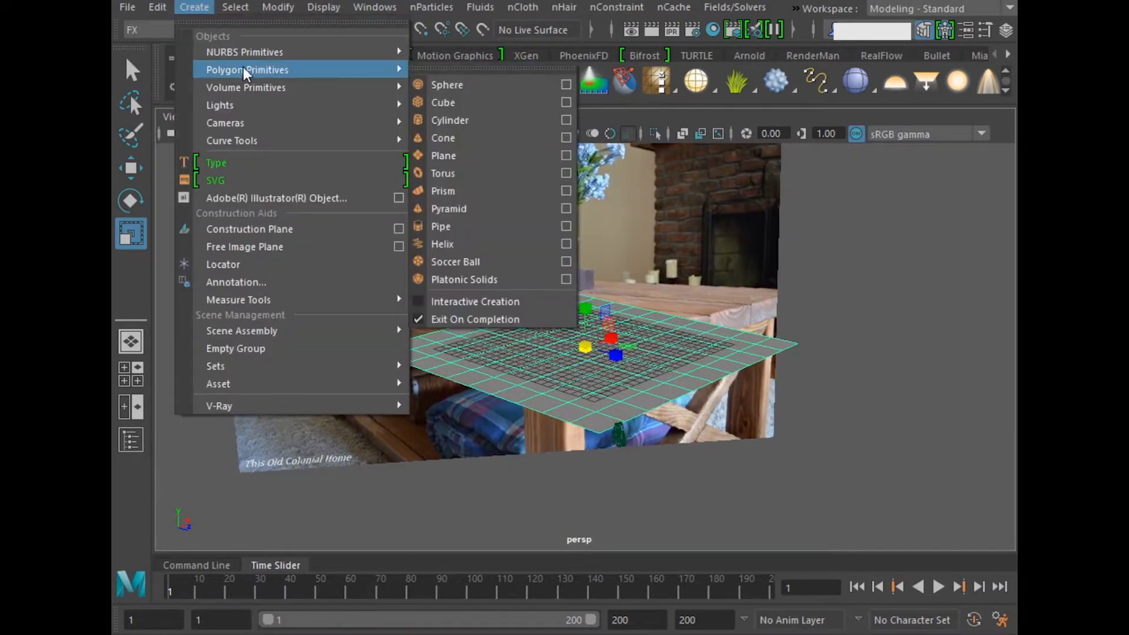
pyautogui.click(476, 101)
pyautogui.press('w')
pyautogui.moveTo(586, 303); pyautogui.dragTo(587, 278)
# Step: Return to the camera view and scale the sphere up uniformly to roughly twice its size
pyautogui.press('space')
pyautogui.press('space')
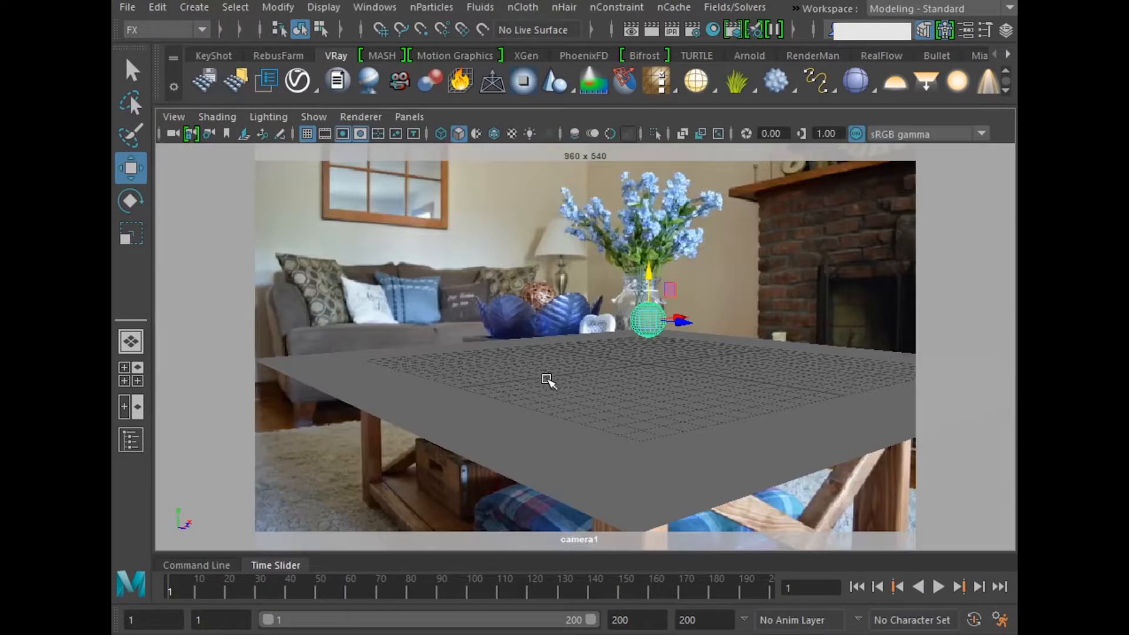
pyautogui.press('r')
pyautogui.moveTo(645, 322); pyautogui.dragTo(675, 331)
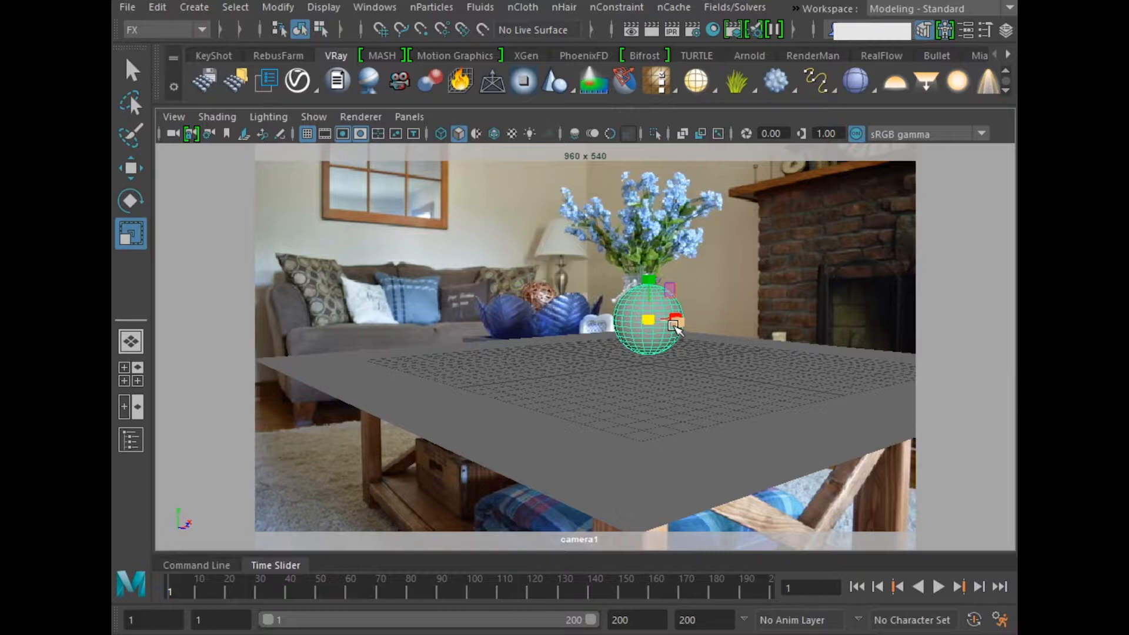
# Step: Assign a new VRay Mtl material to the sphere from the perspective view
pyautogui.press('space')
pyautogui.press('space')
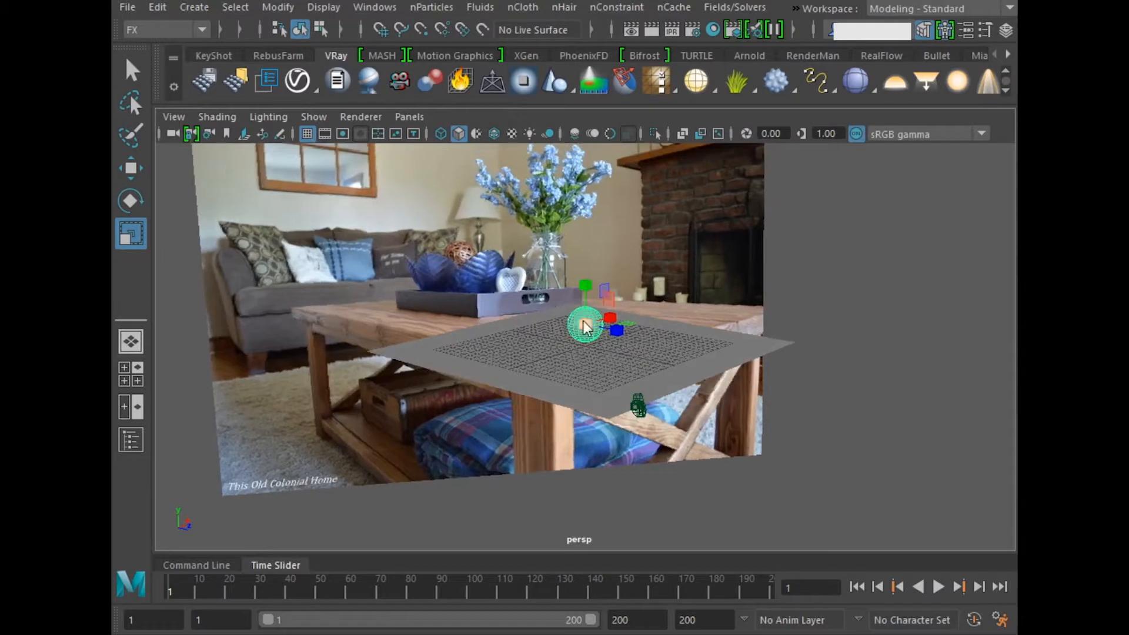
pyautogui.rightClick(583, 318)
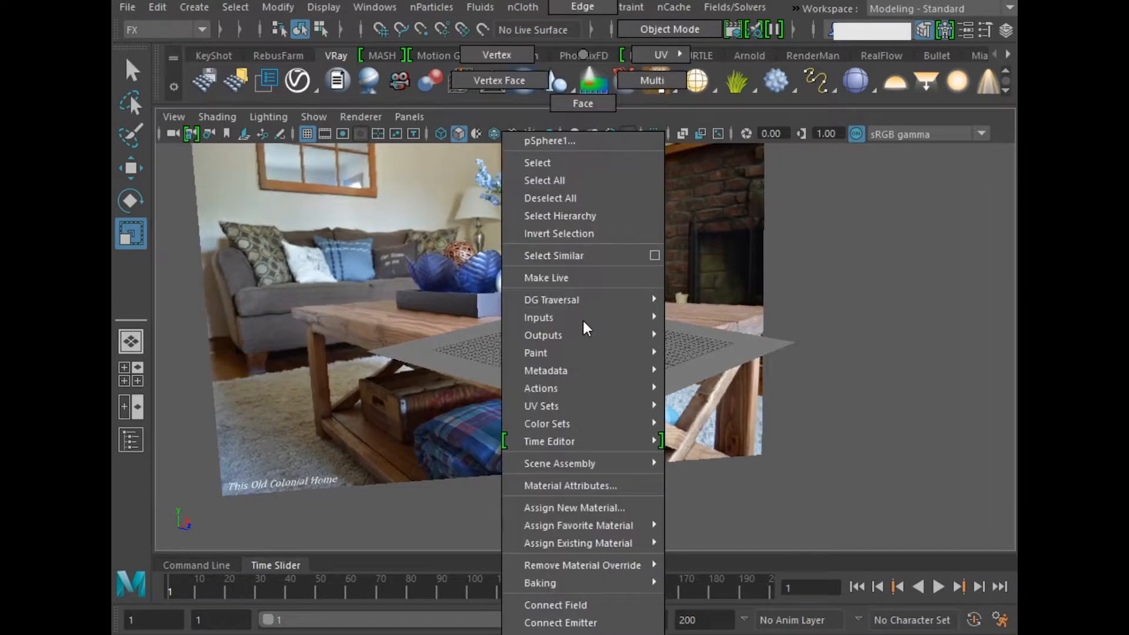
pyautogui.click(602, 510)
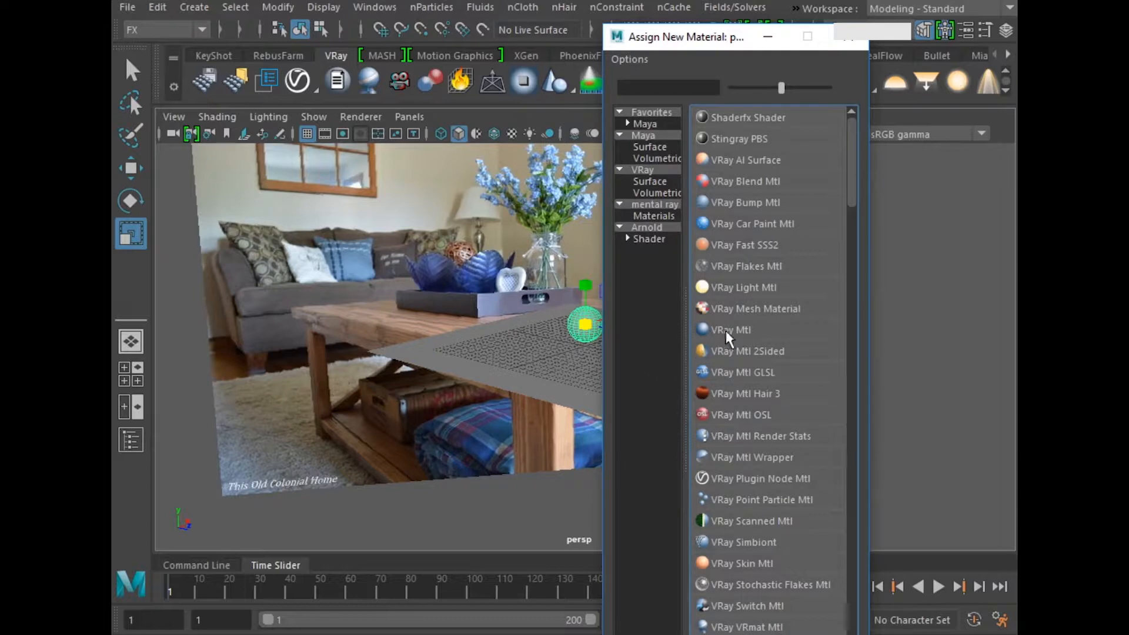
pyautogui.click(744, 330)
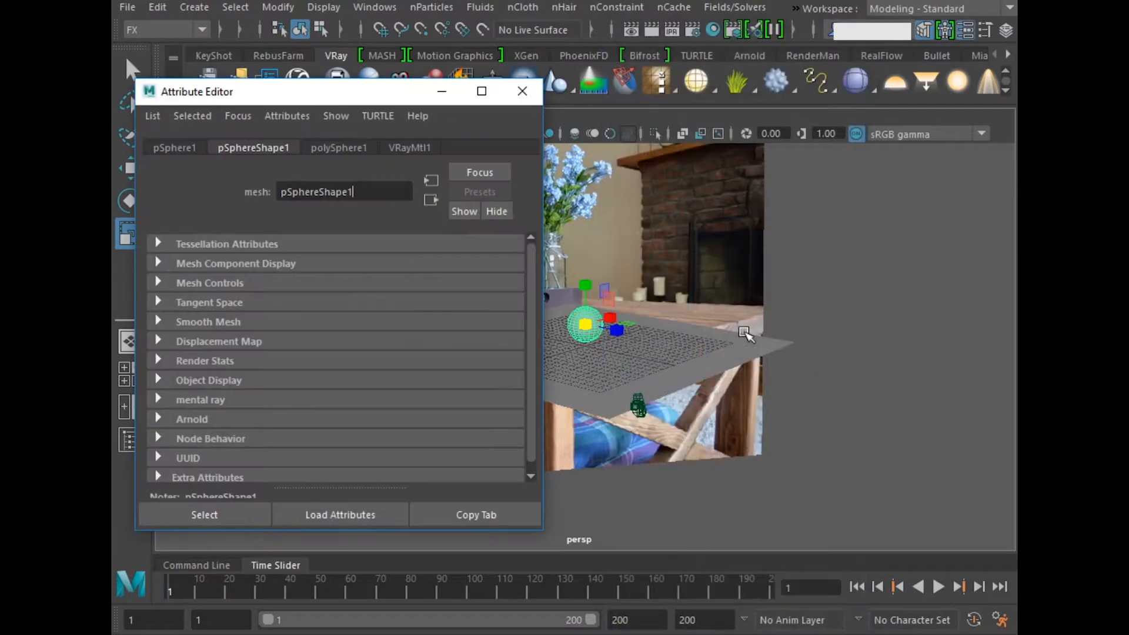
# Step: Connect a File texture to the diffuse color of the sphere's VRay material
pyautogui.click(412, 148)
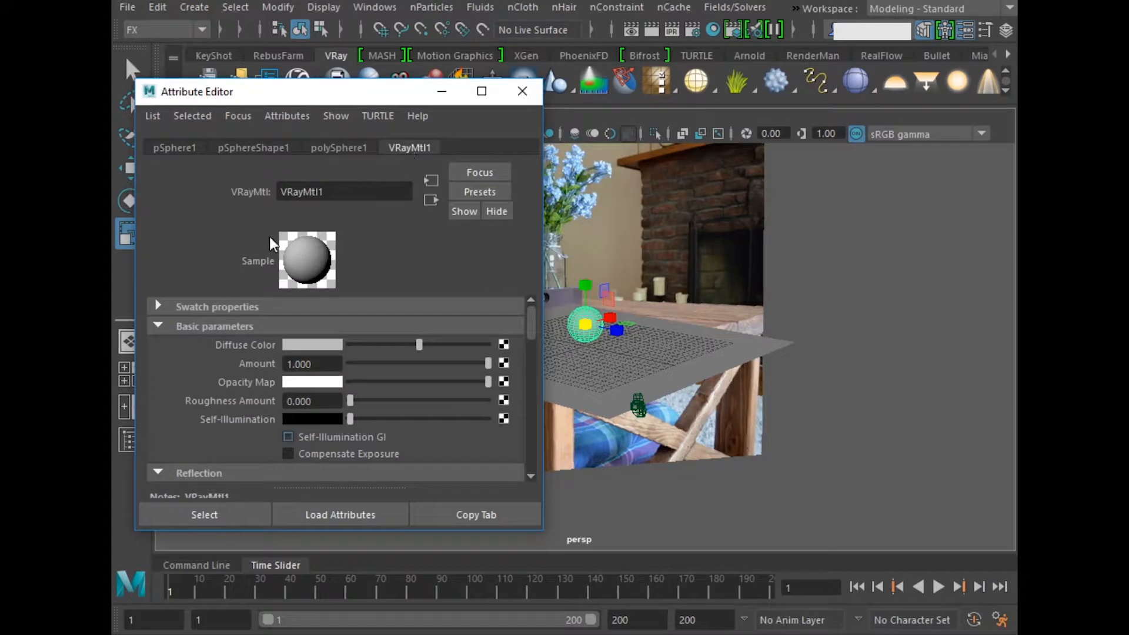
pyautogui.click(504, 345)
pyautogui.click(353, 435)
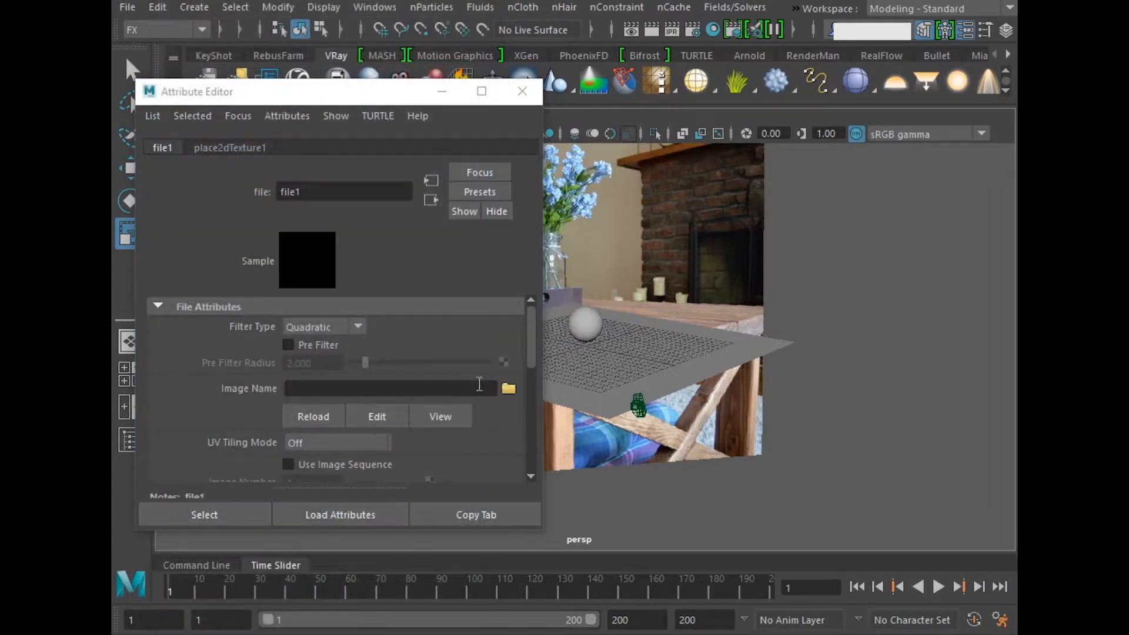
# Step: Load basketball-texture-free-vector.png as the image of the sphere's File texture and close its attributes
pyautogui.click(509, 389)
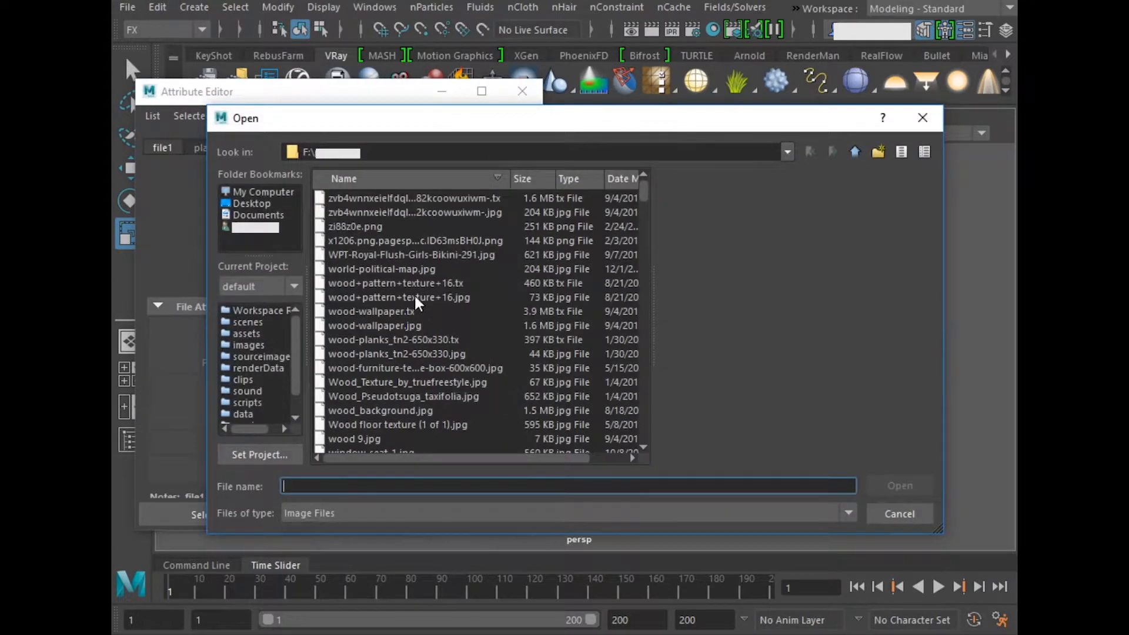
pyautogui.click(370, 266)
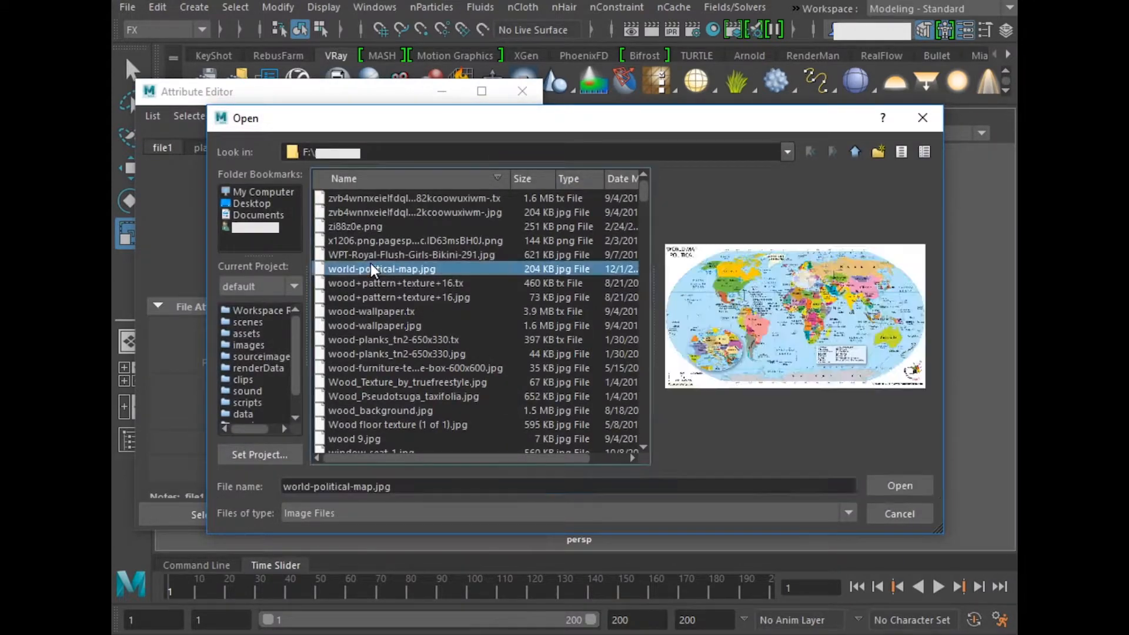
pyautogui.write('ba')
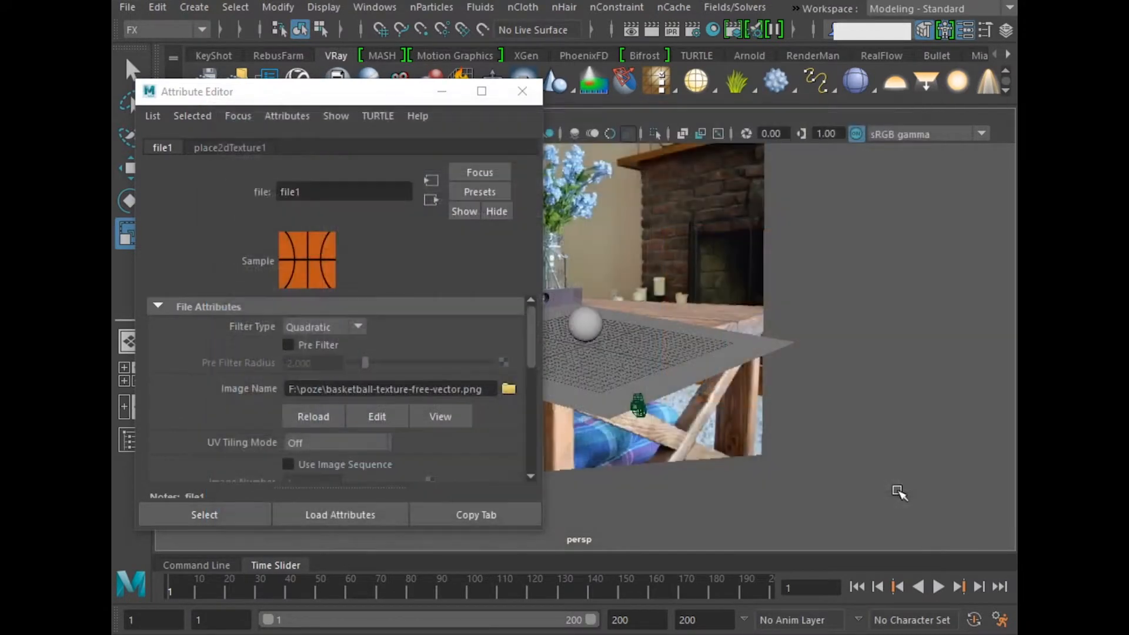
pyautogui.click(898, 489)
pyautogui.click(523, 96)
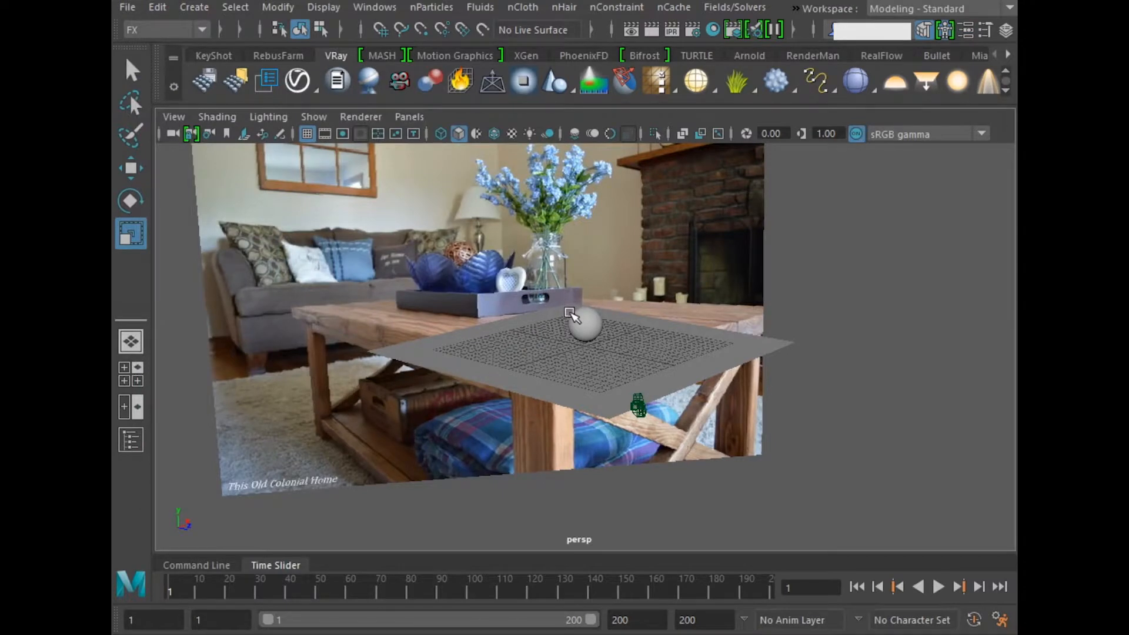
# Step: Turn on textured shading in both the perspective view and the camera view
pyautogui.press('6')
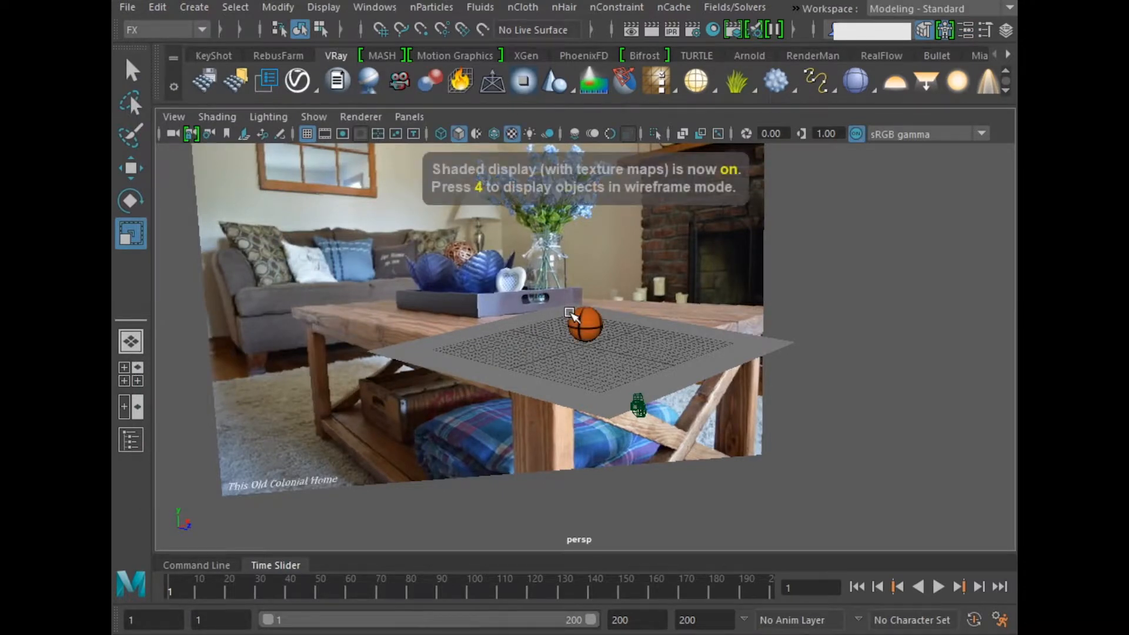
pyautogui.press('space')
pyautogui.press('space')
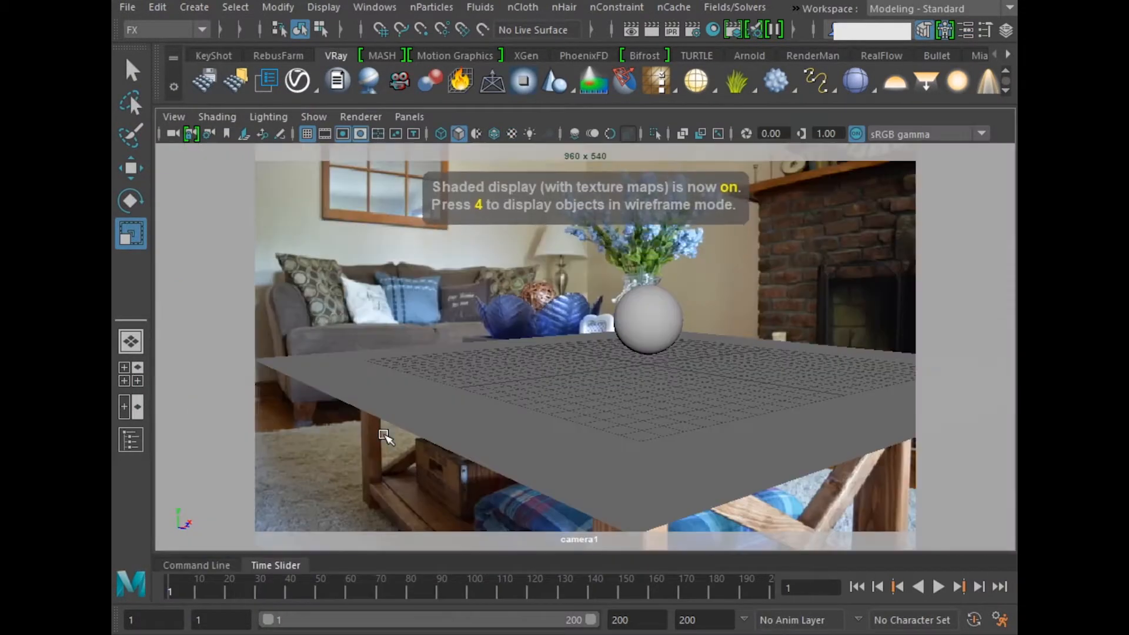
pyautogui.press('6')
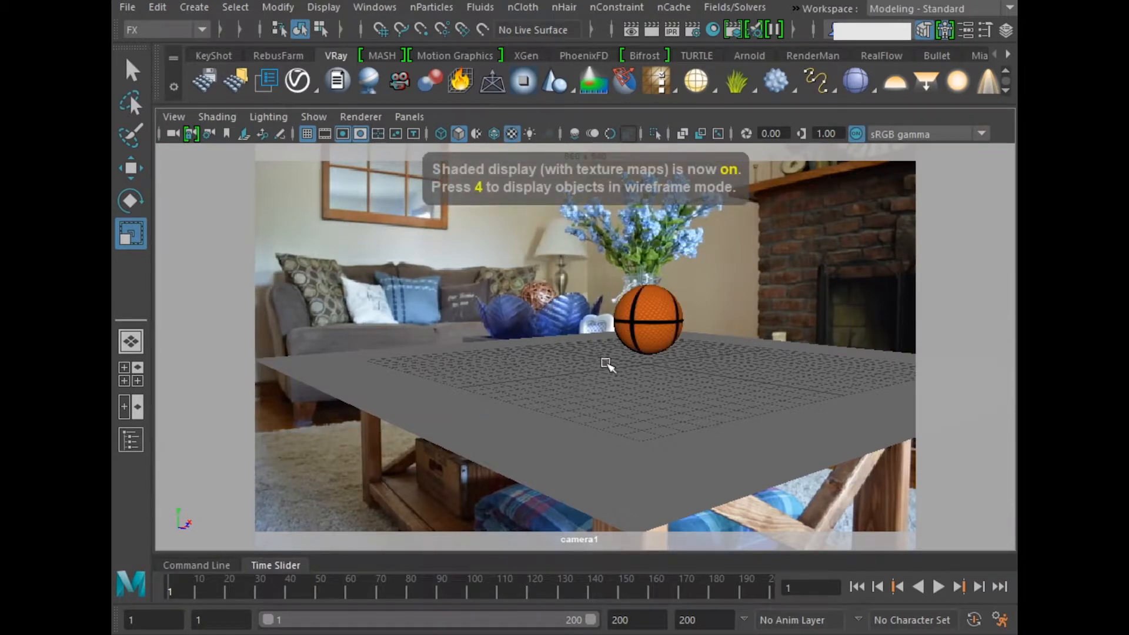
# Step: Move the basketball toward the front of the plane in the perspective view and raise it well above the surface
pyautogui.press('q')
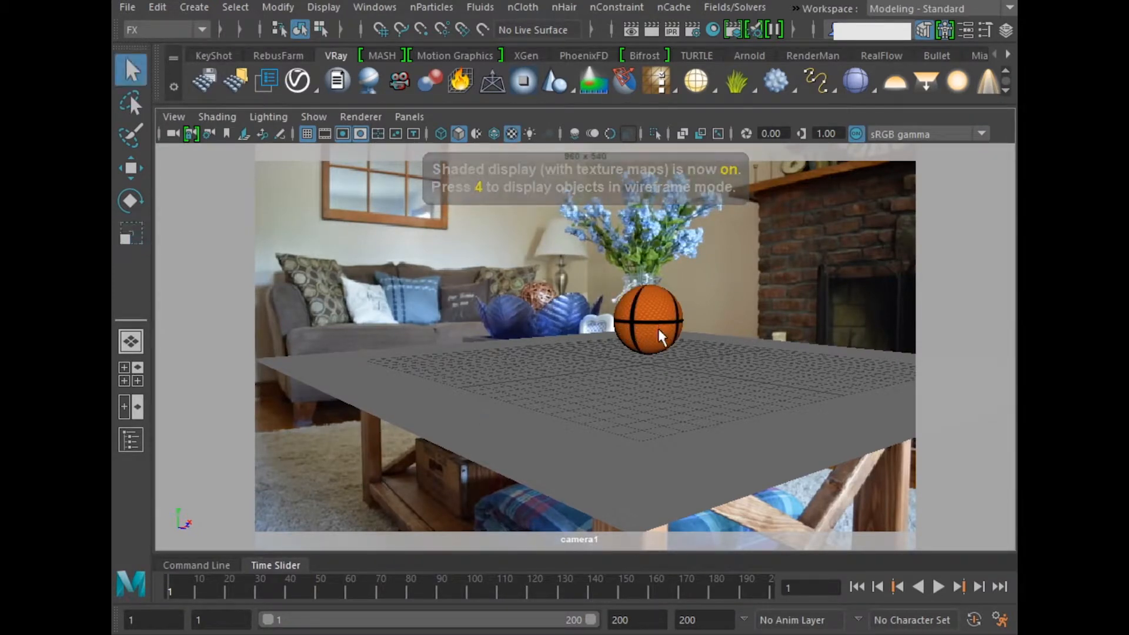
pyautogui.click(659, 303)
pyautogui.press('w')
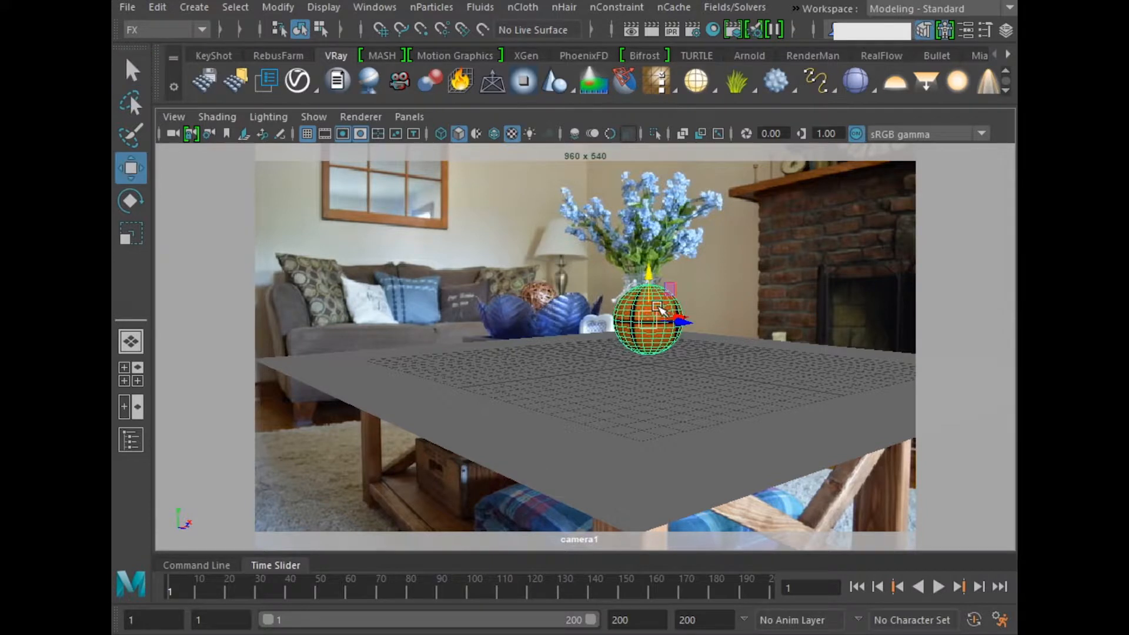
pyautogui.press('space')
pyautogui.moveTo(838, 212); pyautogui.dragTo(842, 245)
pyautogui.keyDown('alt'); pyautogui.moveTo(746, 265); pyautogui.dragTo(719, 229); pyautogui.keyUp('alt')
pyautogui.press('q')
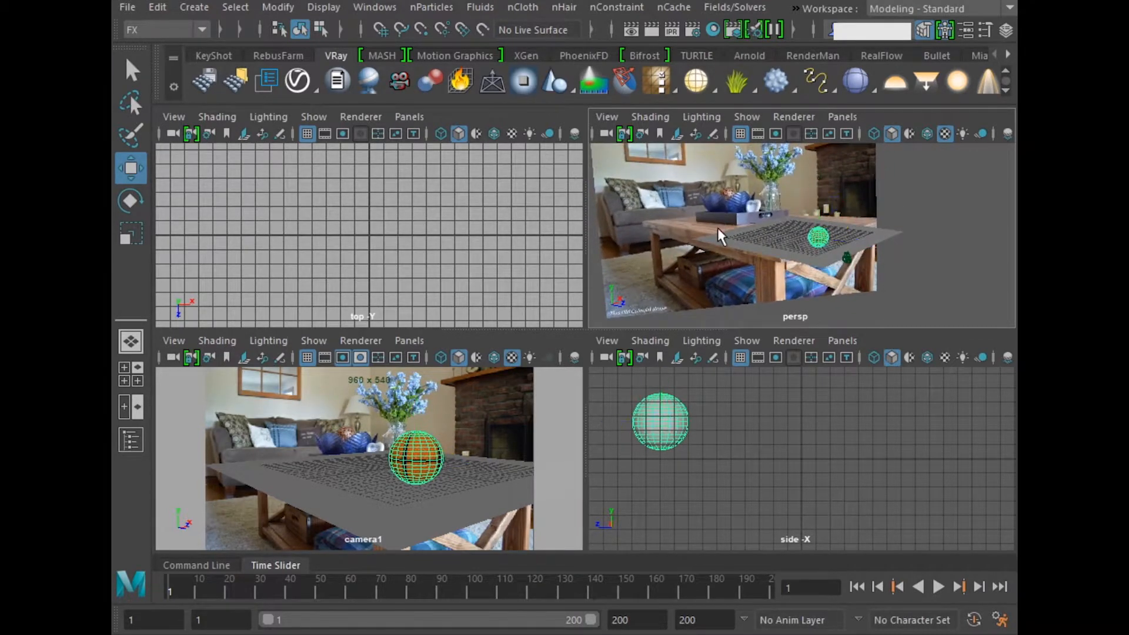
pyautogui.press('w')
pyautogui.moveTo(818, 191); pyautogui.dragTo(823, 157)
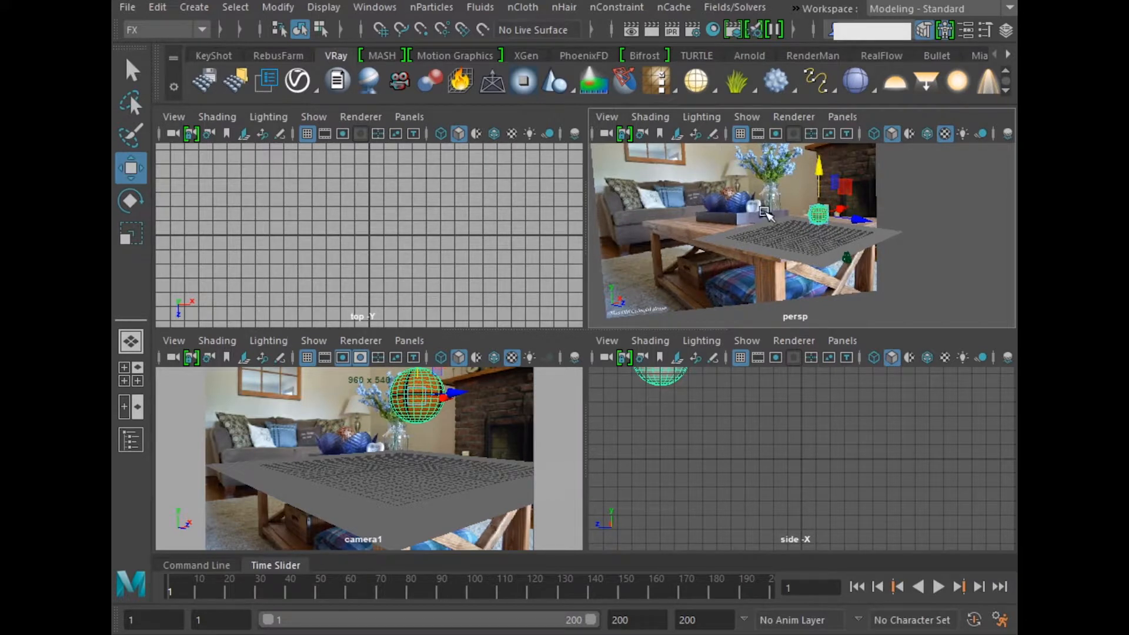
# Step: Convert the basketball to an nCloth object and make the ground plane a passive collider
pyautogui.press('space')
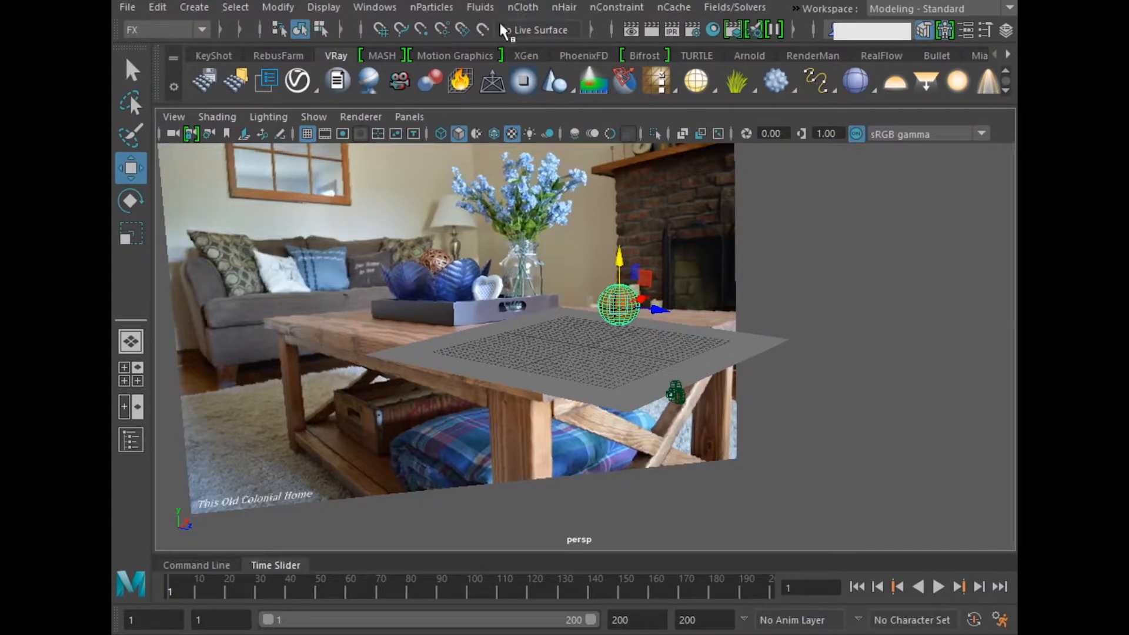
pyautogui.click(523, 7)
pyautogui.click(555, 65)
pyautogui.click(755, 341)
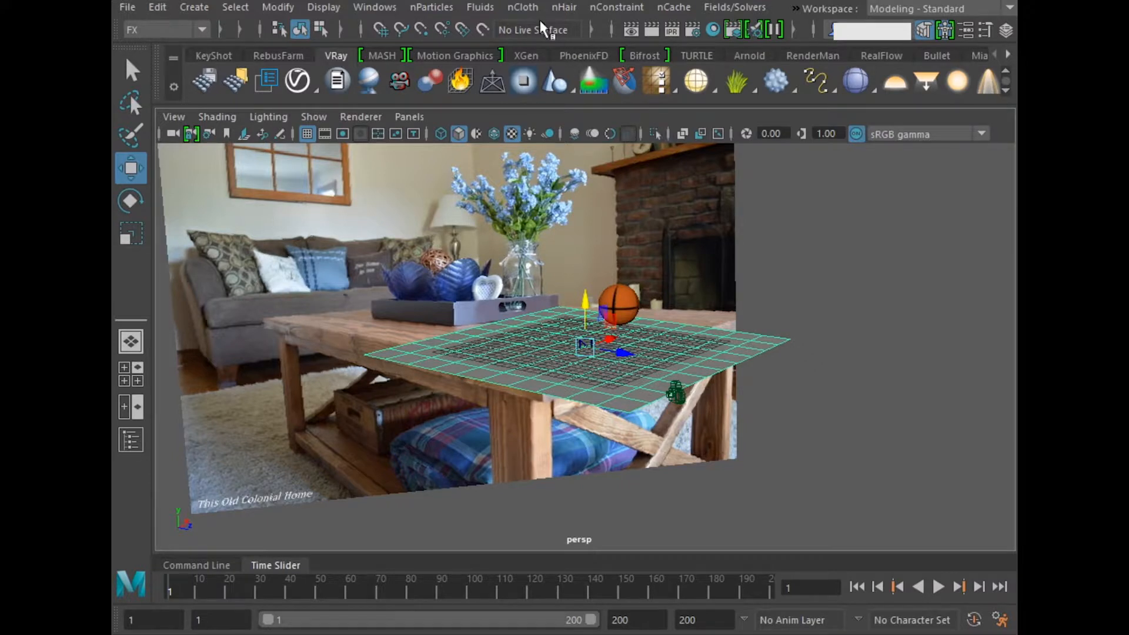
pyautogui.click(523, 8)
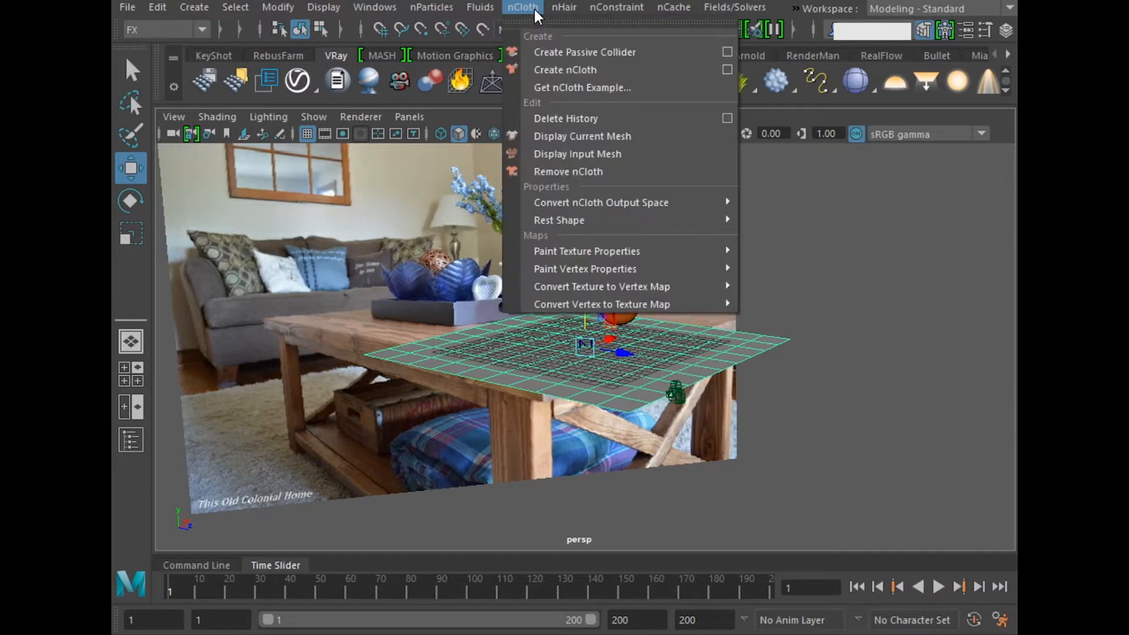
pyautogui.click(609, 52)
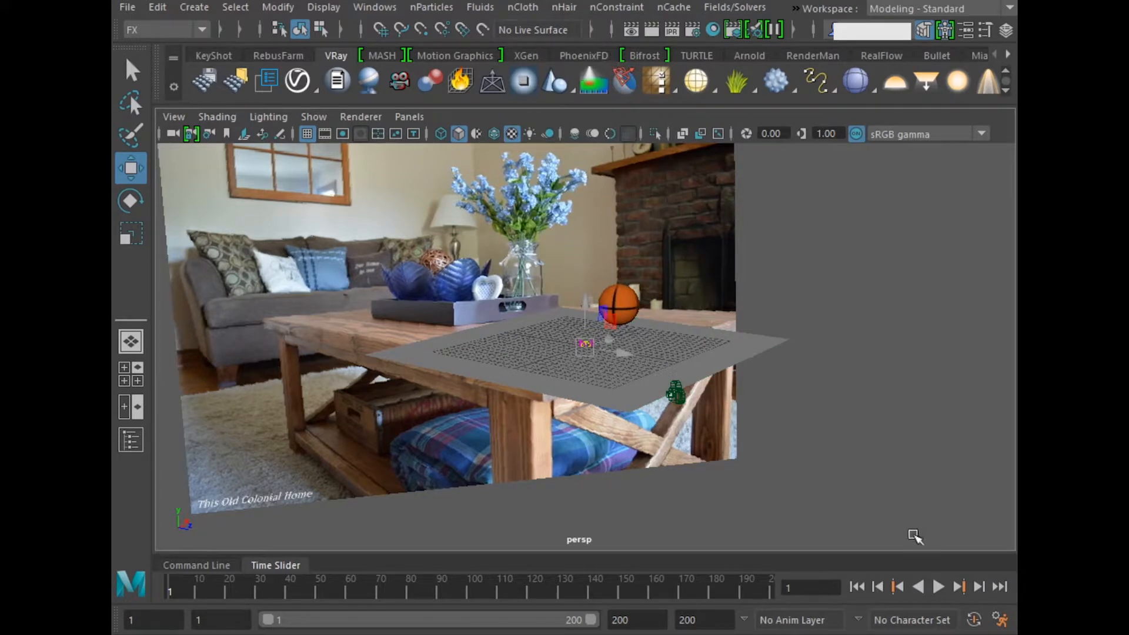
# Step: Play the nCloth simulation to check how the ball lands on the plane, and return to the first frame
pyautogui.click(939, 587)
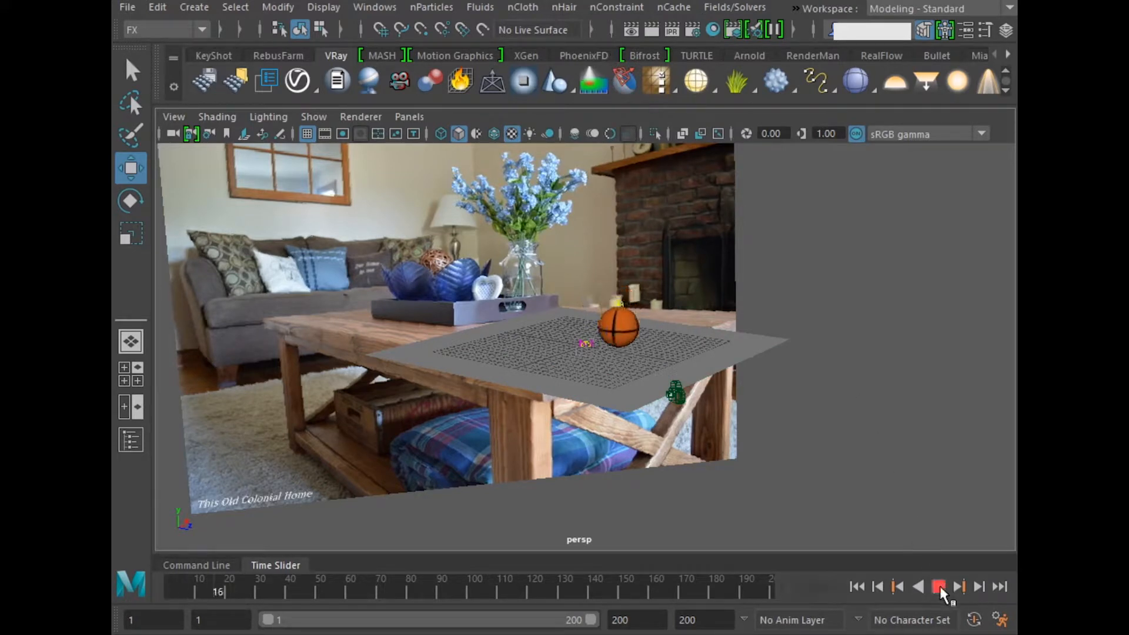
pyautogui.click(940, 586)
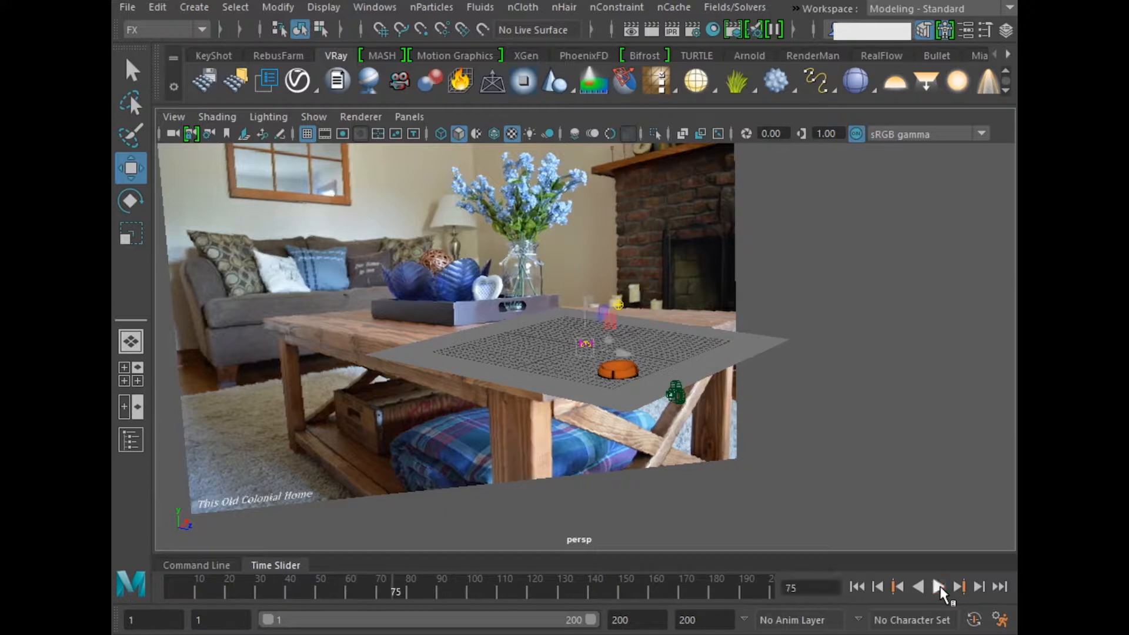
pyautogui.click(860, 588)
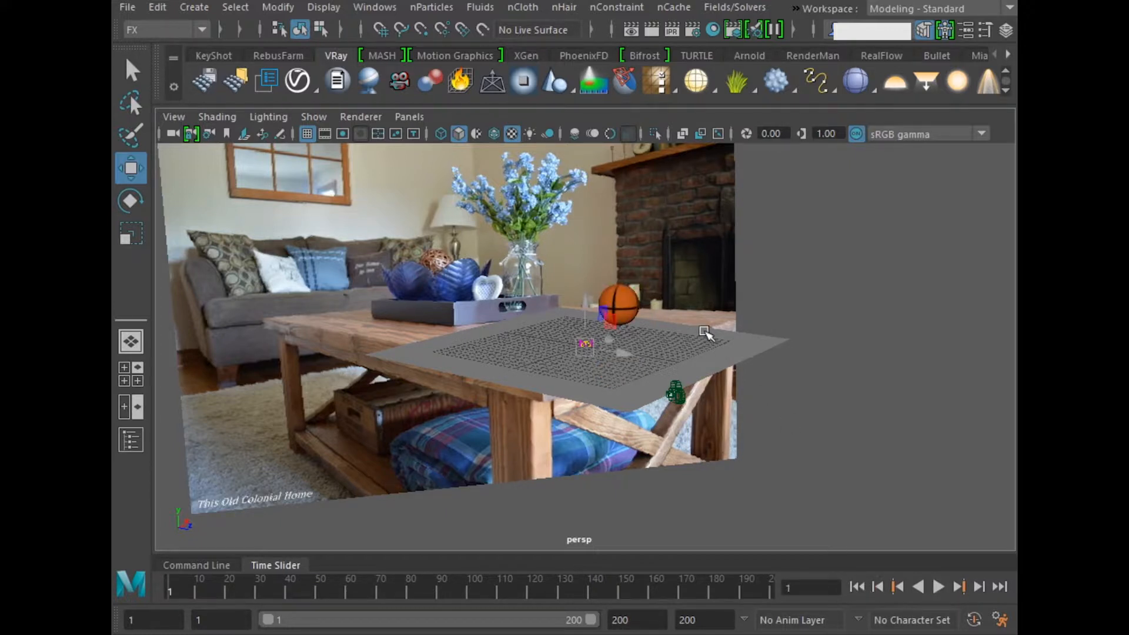
# Step: Replace the ball's nCloth settings with the solidRubber preset and close the attributes
pyautogui.press('q')
pyautogui.click(633, 303)
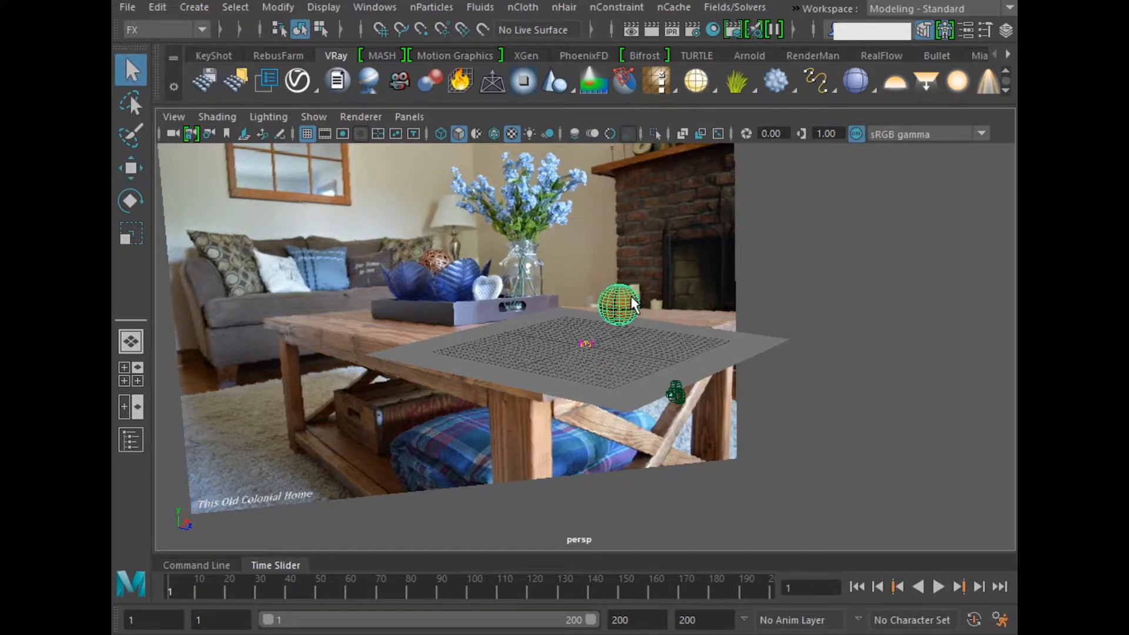
pyautogui.hotkey('ctrl', 'a')
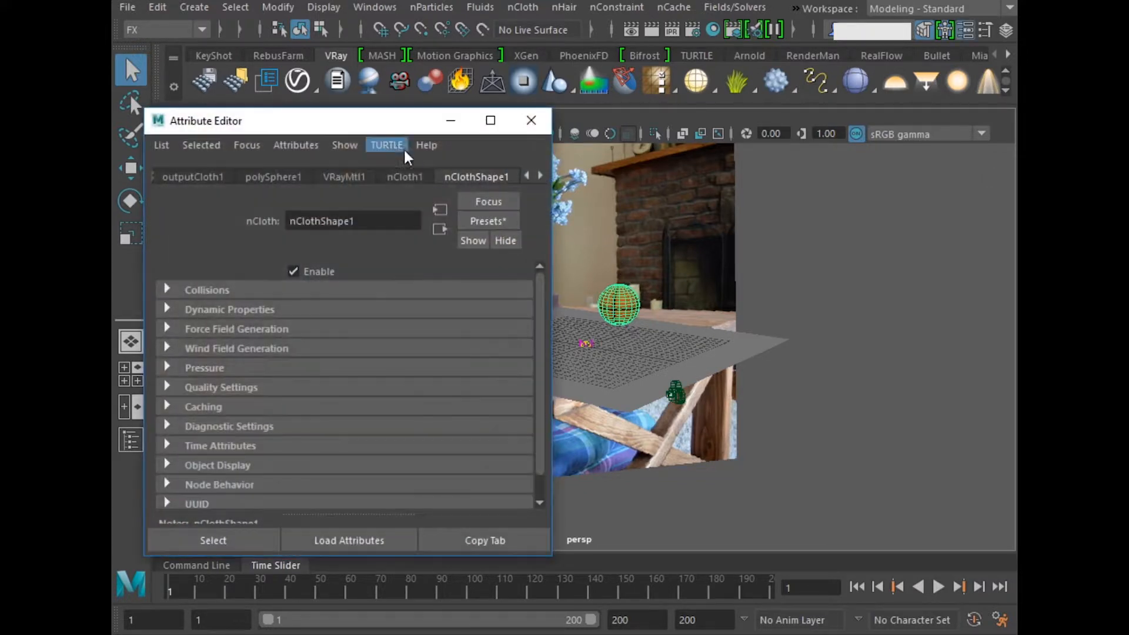
pyautogui.moveTo(367, 111); pyautogui.dragTo(341, 77)
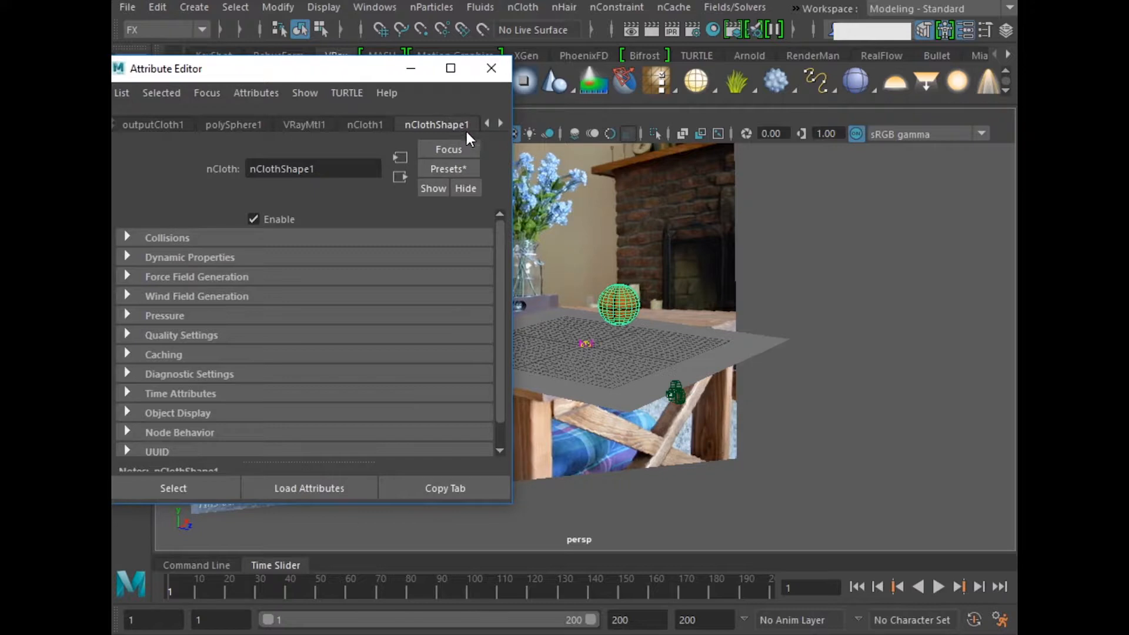
pyautogui.click(459, 170)
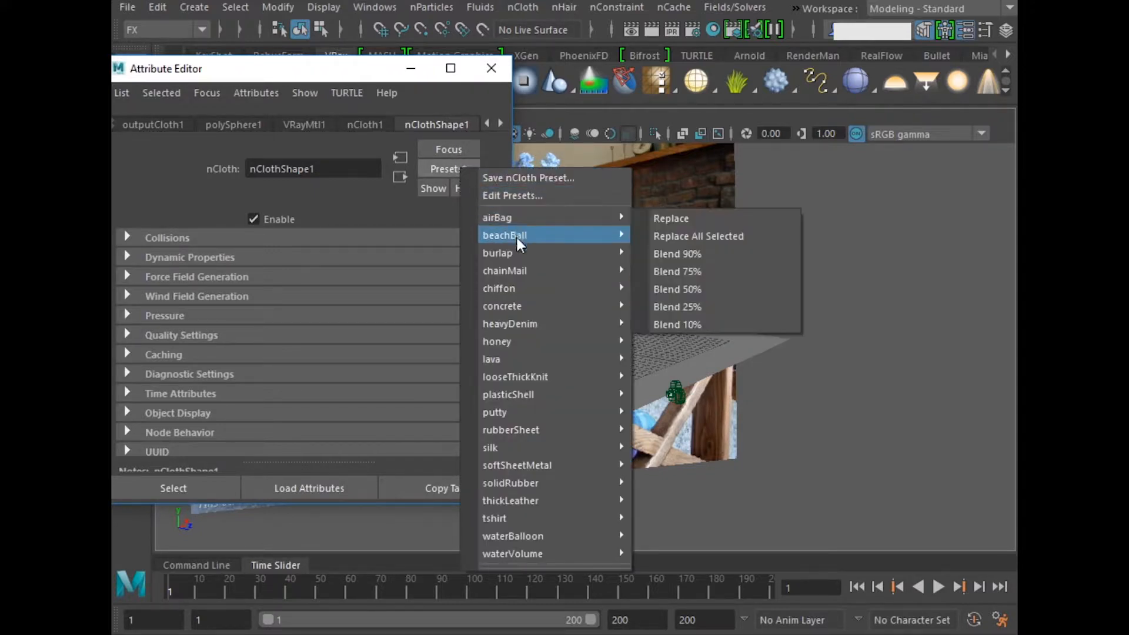
pyautogui.moveTo(535, 365)
pyautogui.moveTo(543, 481)
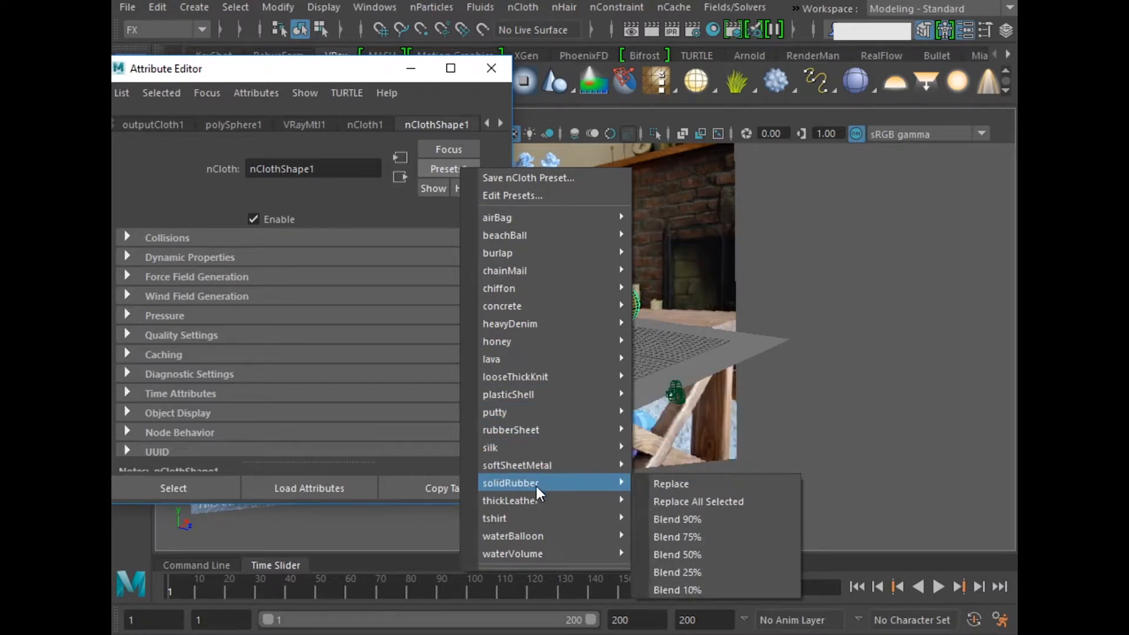
pyautogui.click(694, 489)
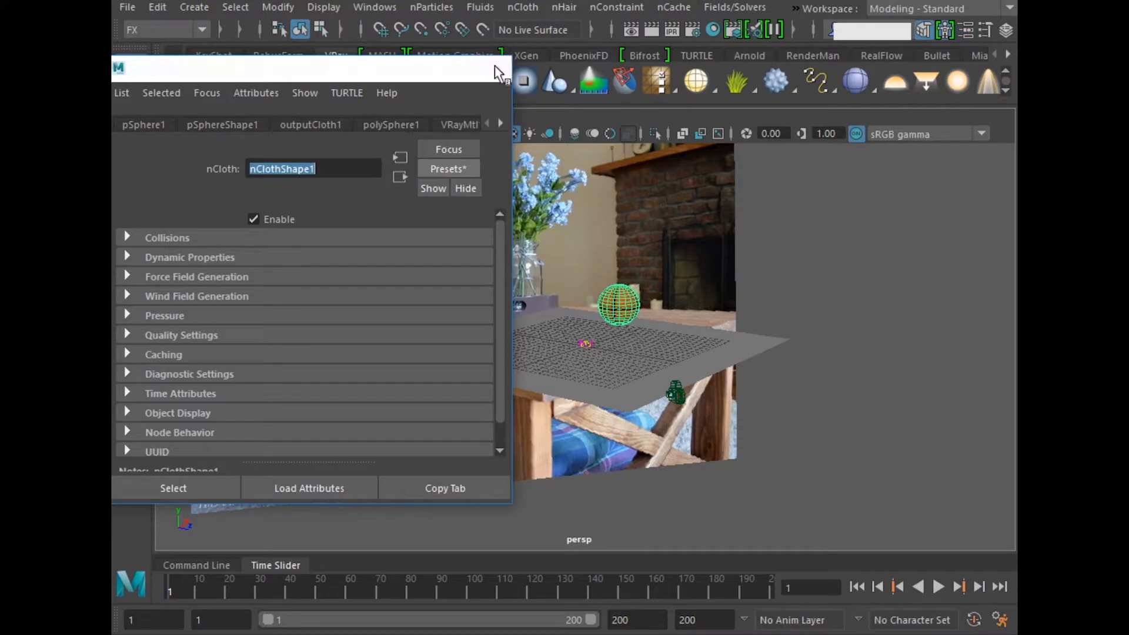
pyautogui.click(492, 69)
# Step: Replay the simulation to check the solidRubber ball's impact, and rewind to the first frame
pyautogui.click(855, 458)
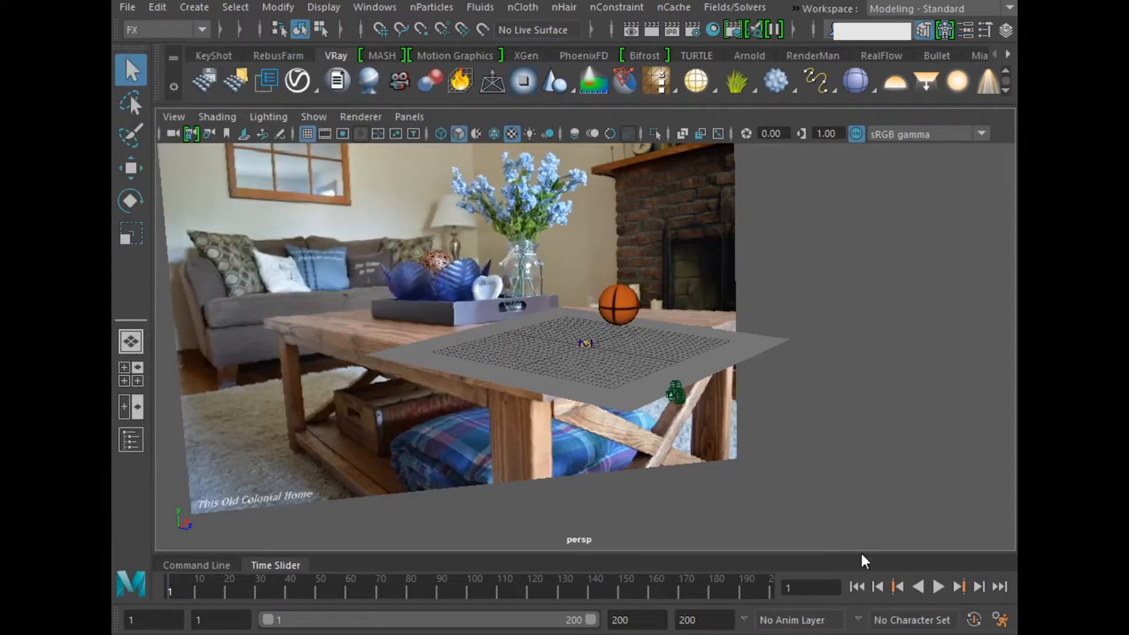
pyautogui.click(939, 587)
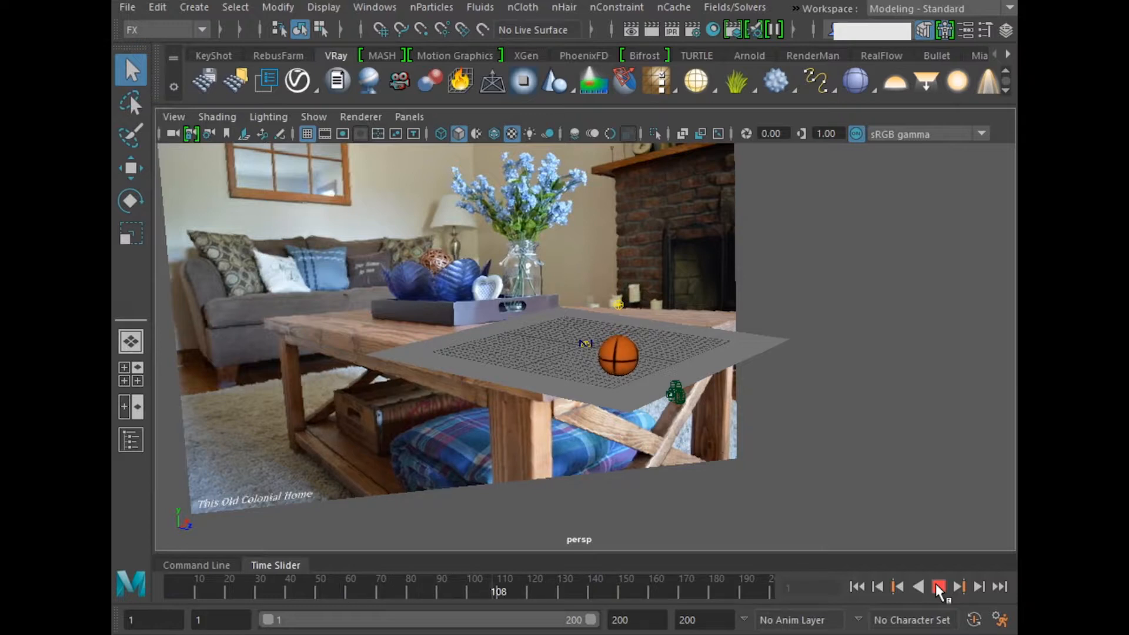
pyautogui.click(937, 586)
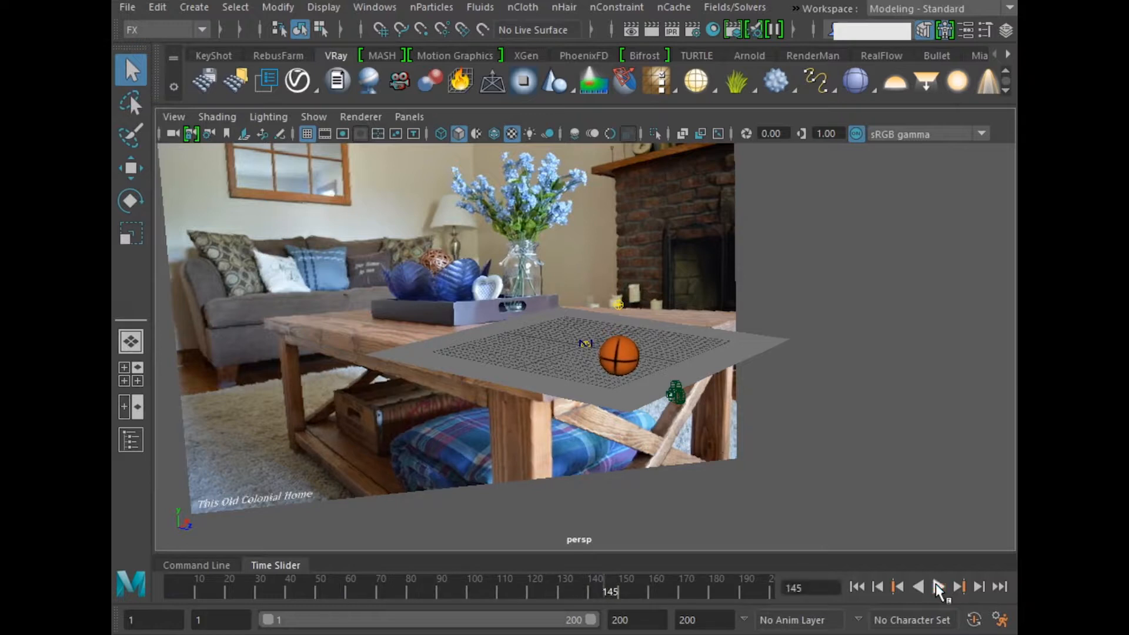
pyautogui.click(865, 587)
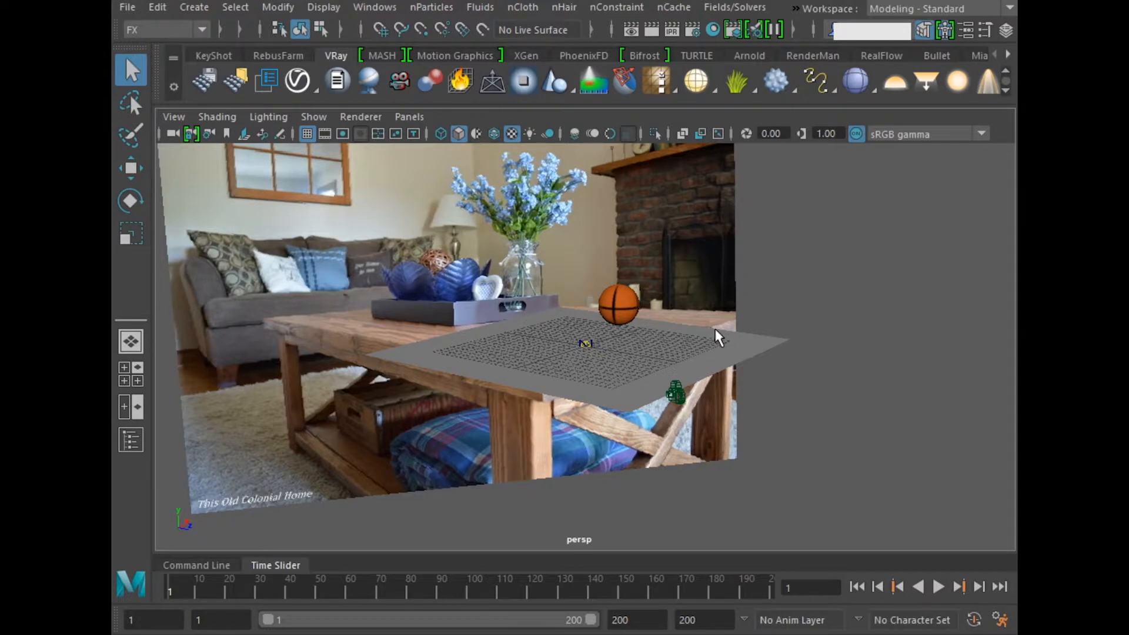
# Step: Assign a new VRay Mtl Wrapper material to the ground plane
pyautogui.click(669, 343)
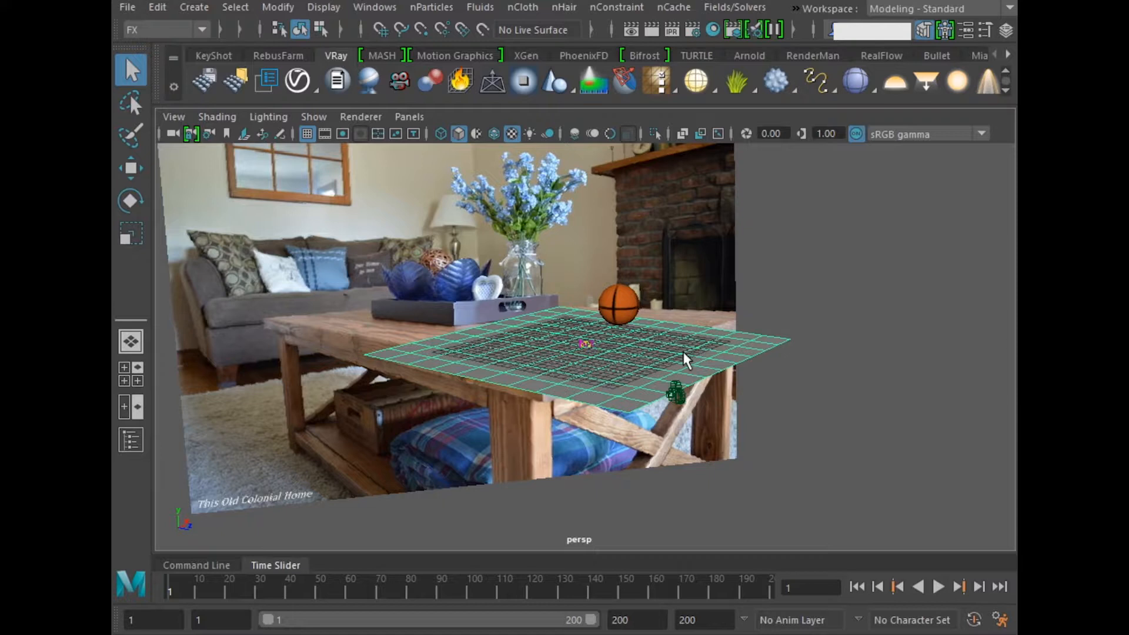
pyautogui.moveTo(684, 353); pyautogui.dragTo(669, 506, button='right')
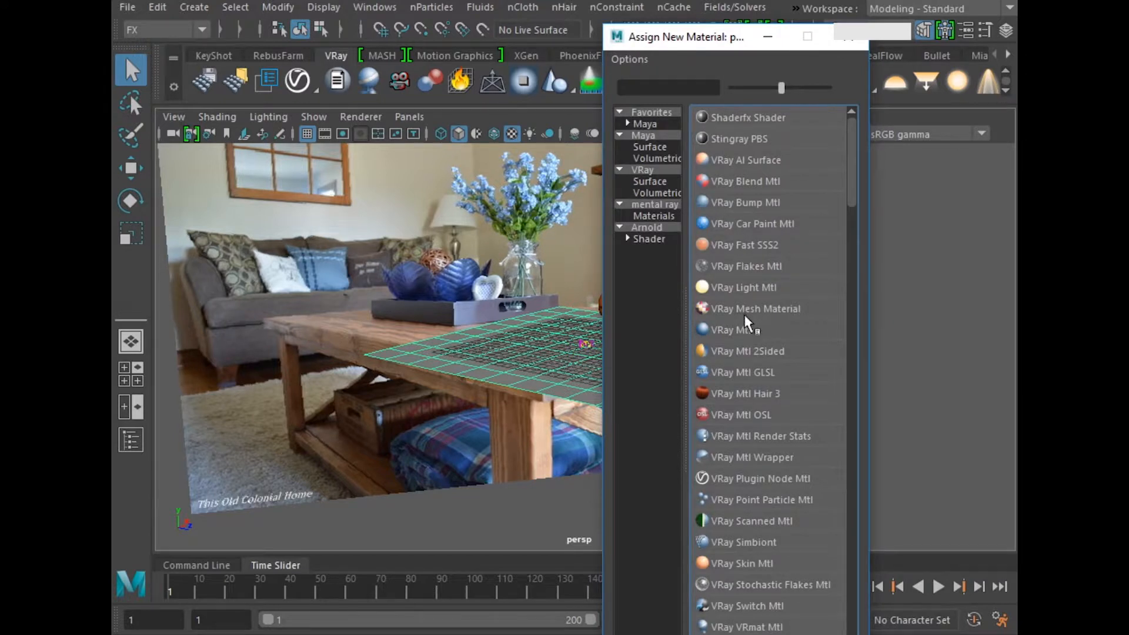
pyautogui.click(774, 461)
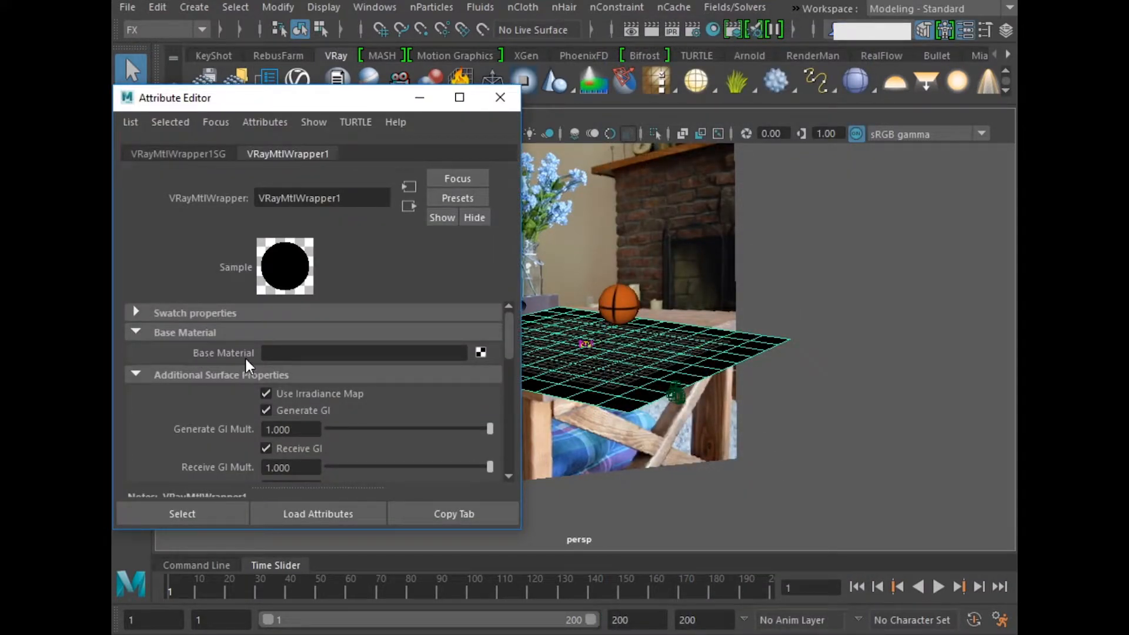
# Step: Connect a VRay Mtl as the wrapper's base material and set its diffuse color to black
pyautogui.click(481, 353)
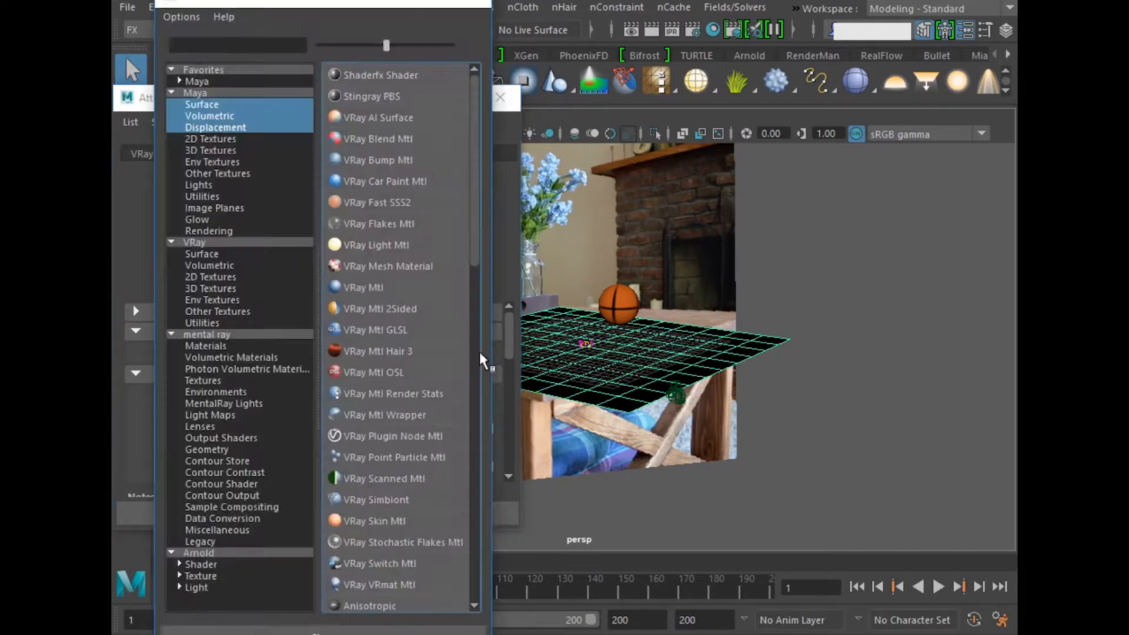
pyautogui.click(375, 287)
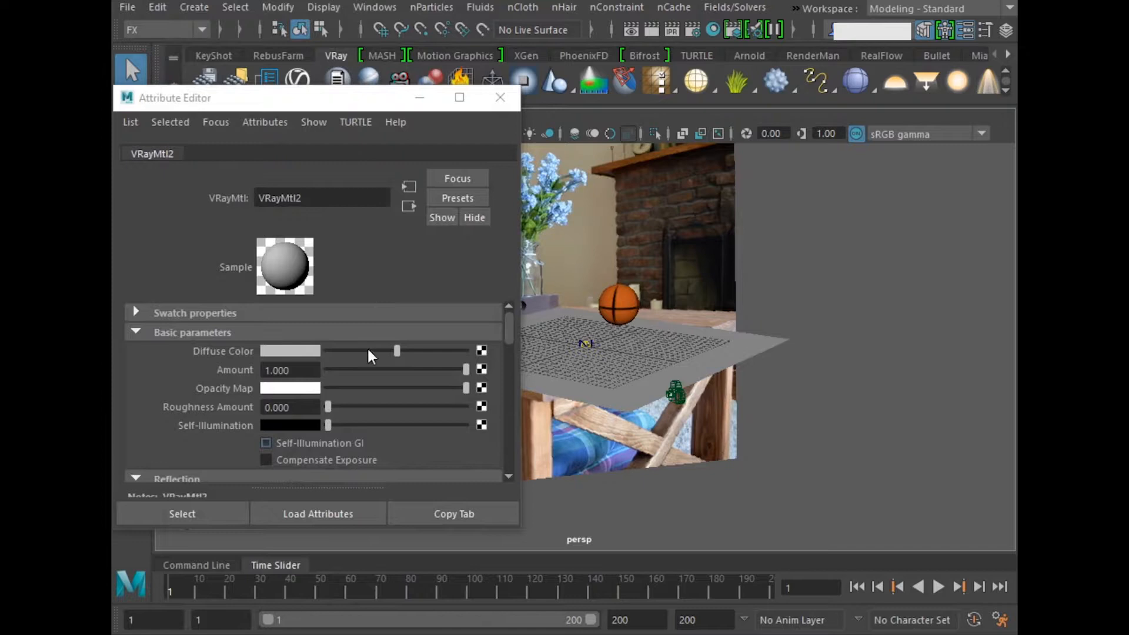
pyautogui.moveTo(394, 348); pyautogui.dragTo(321, 347)
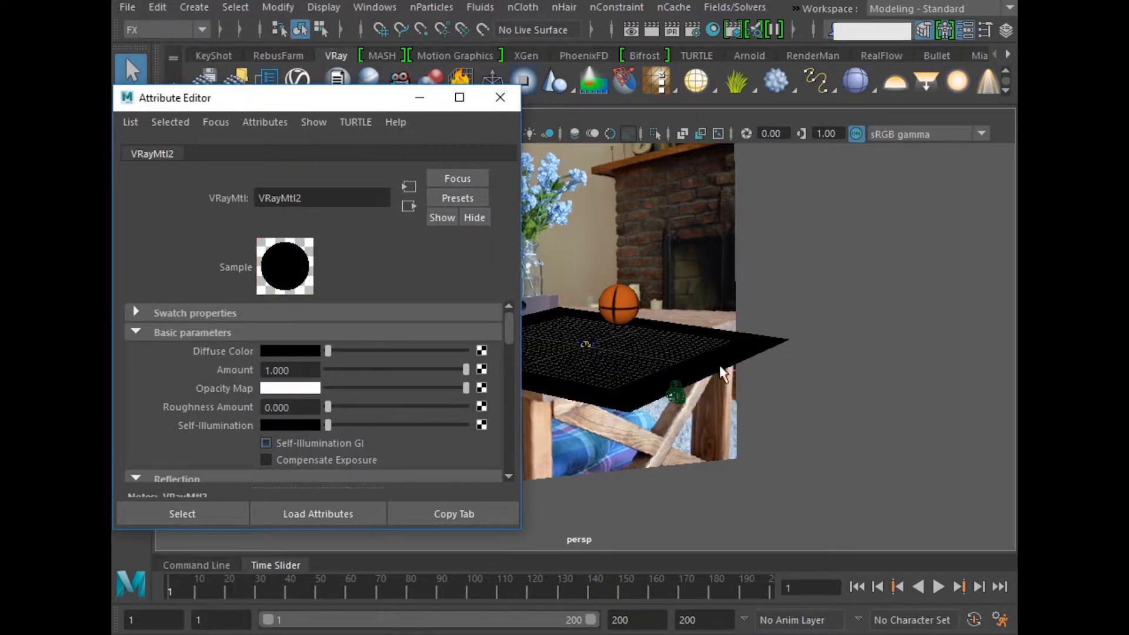
# Step: Make the ground plane's VRay Mtl Wrapper a matte surface with shadows enabled and an alpha contribution of -1
pyautogui.click(754, 341)
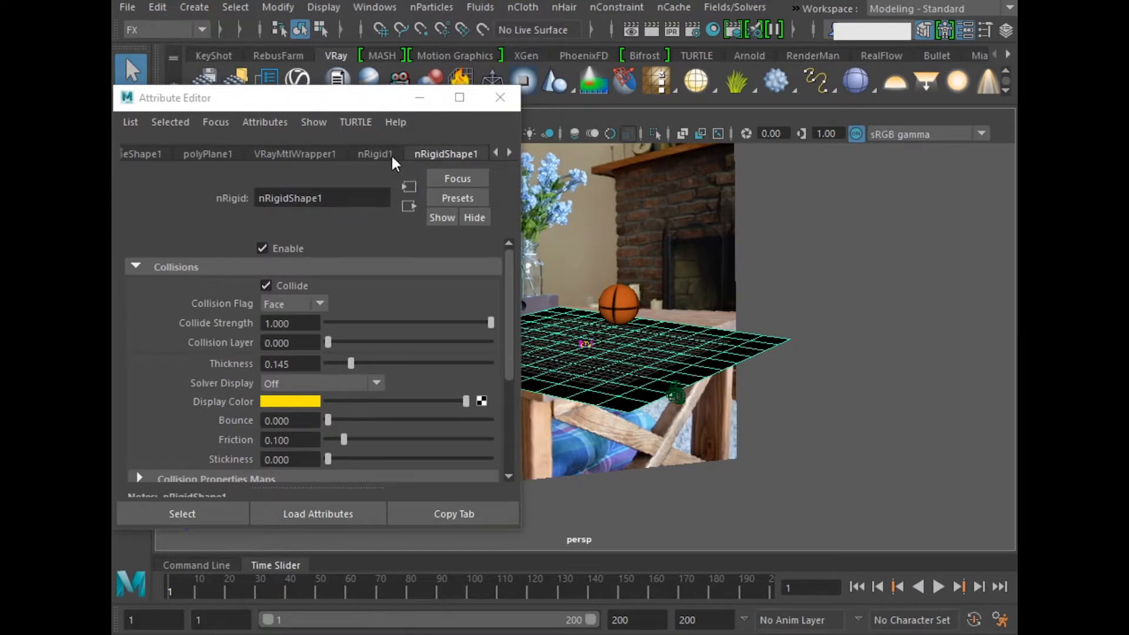
pyautogui.click(302, 154)
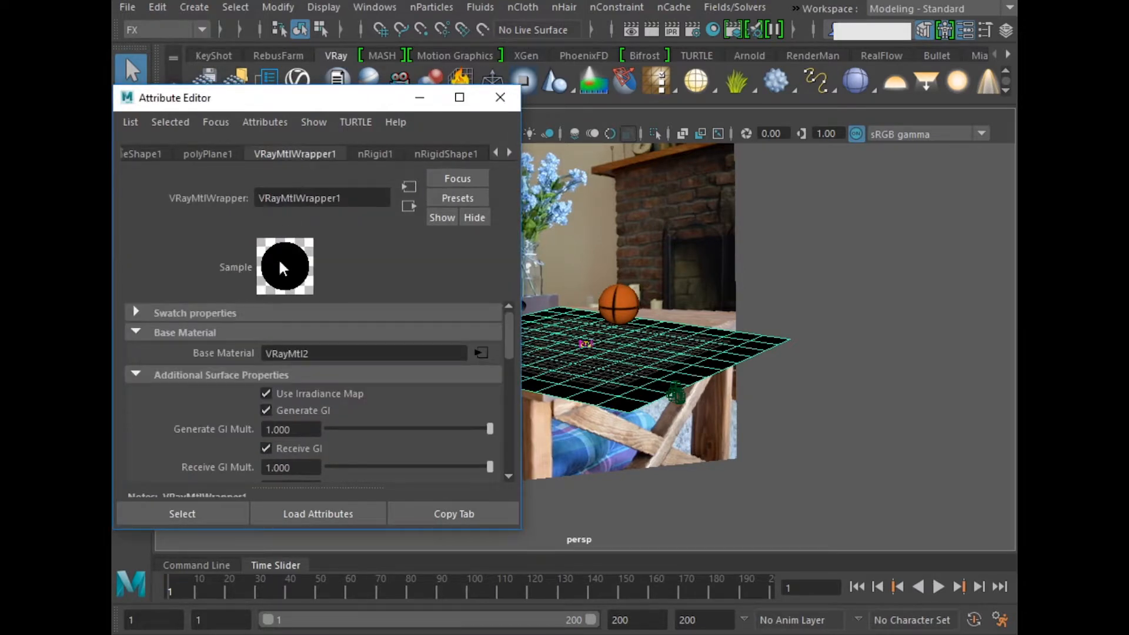
pyautogui.moveTo(294, 86); pyautogui.dragTo(292, 10)
pyautogui.scroll(-3, 225, 354)
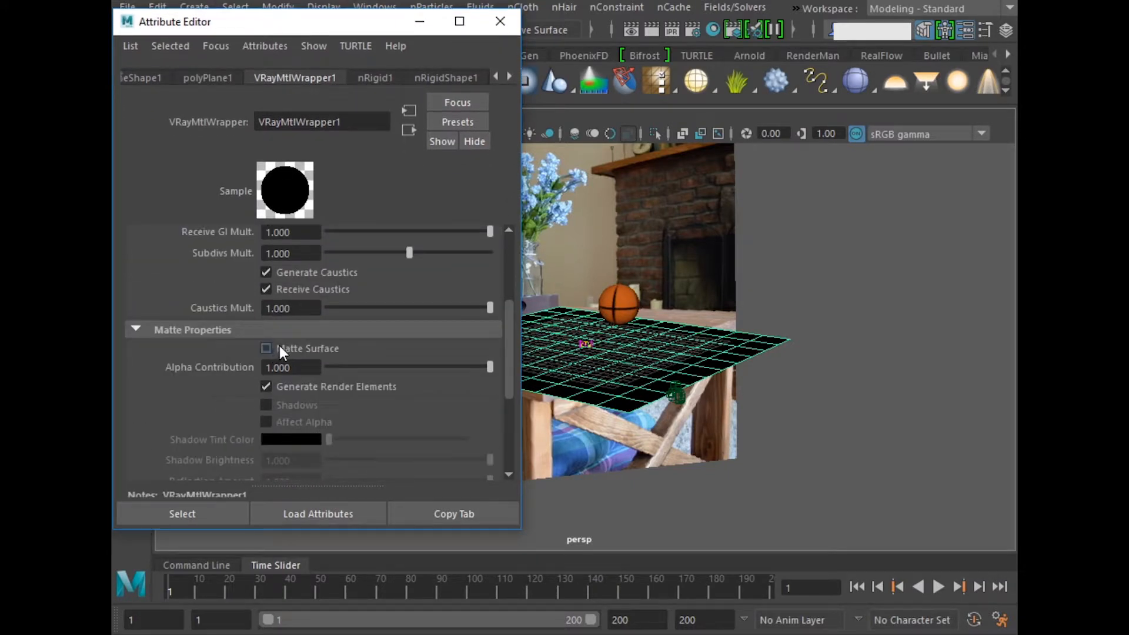
pyautogui.click(267, 349)
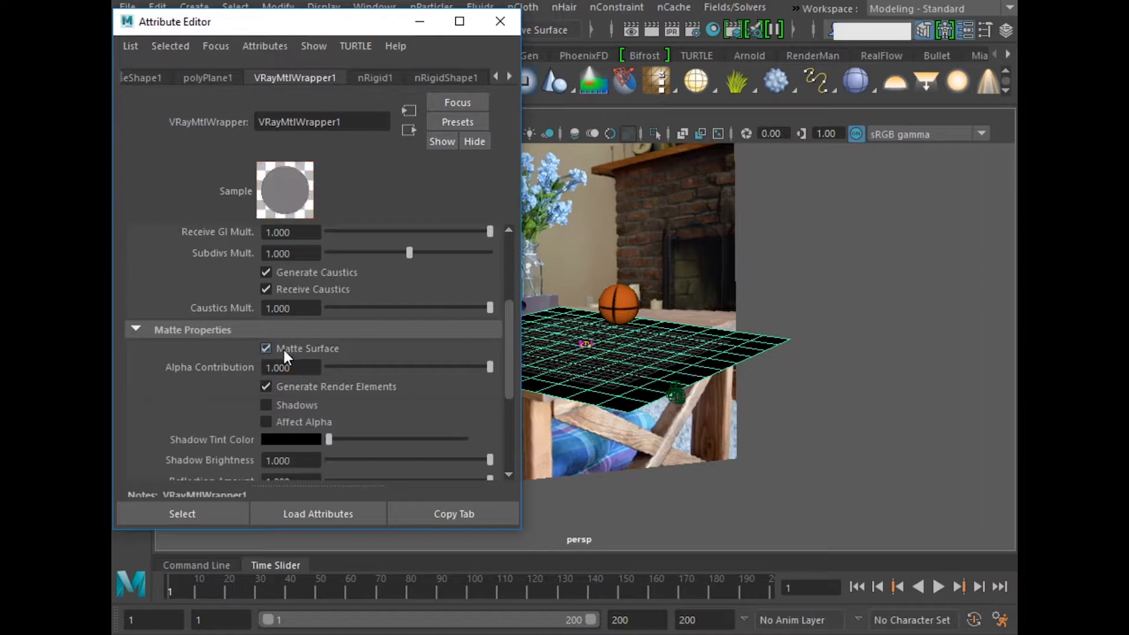
pyautogui.click(310, 368)
pyautogui.write('-1')
pyautogui.press('Return')
pyautogui.click(308, 404)
pyautogui.click(500, 21)
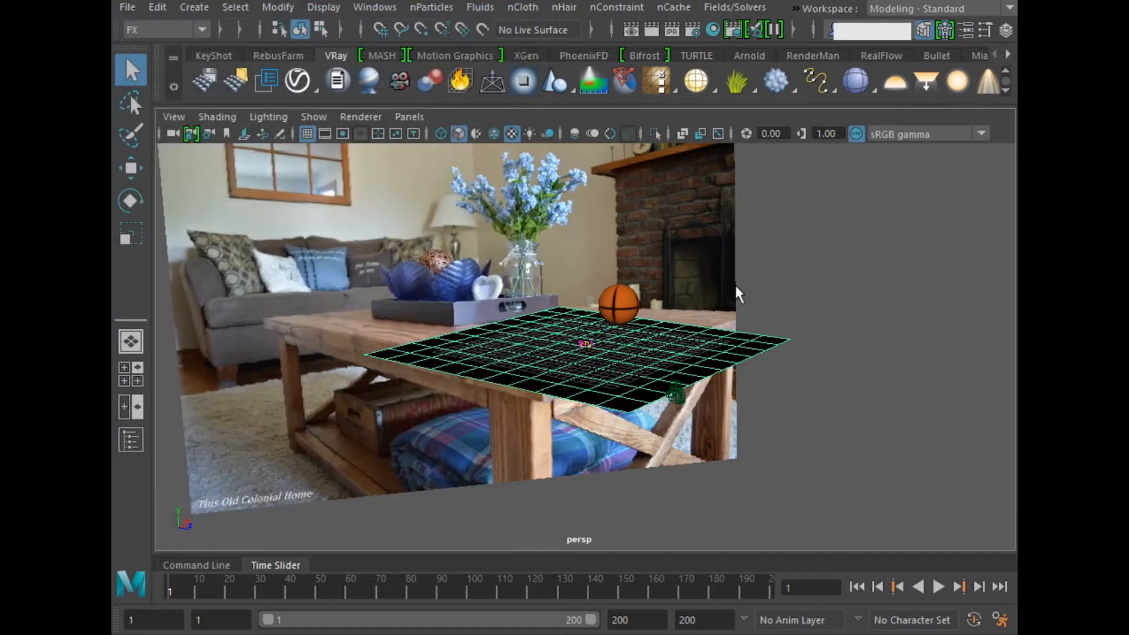
pyautogui.click(810, 354)
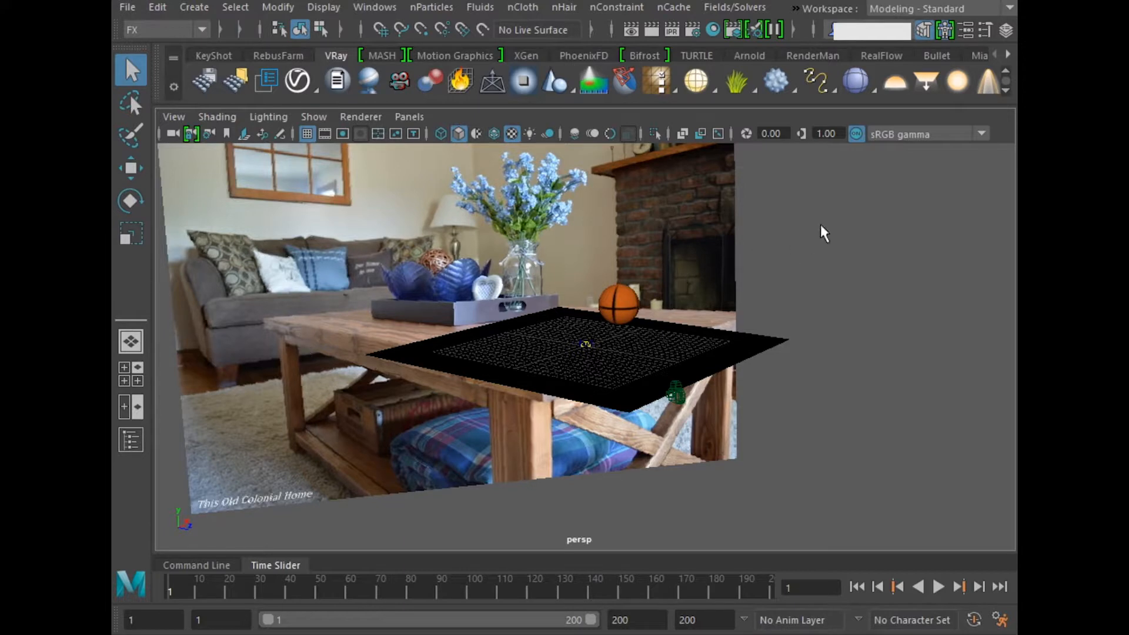
# Step: Add a V-Ray dome light, check its options, and set its intensity multiplier to 0.5
pyautogui.click(899, 80)
pyautogui.hotkey('ctrl', 'a')
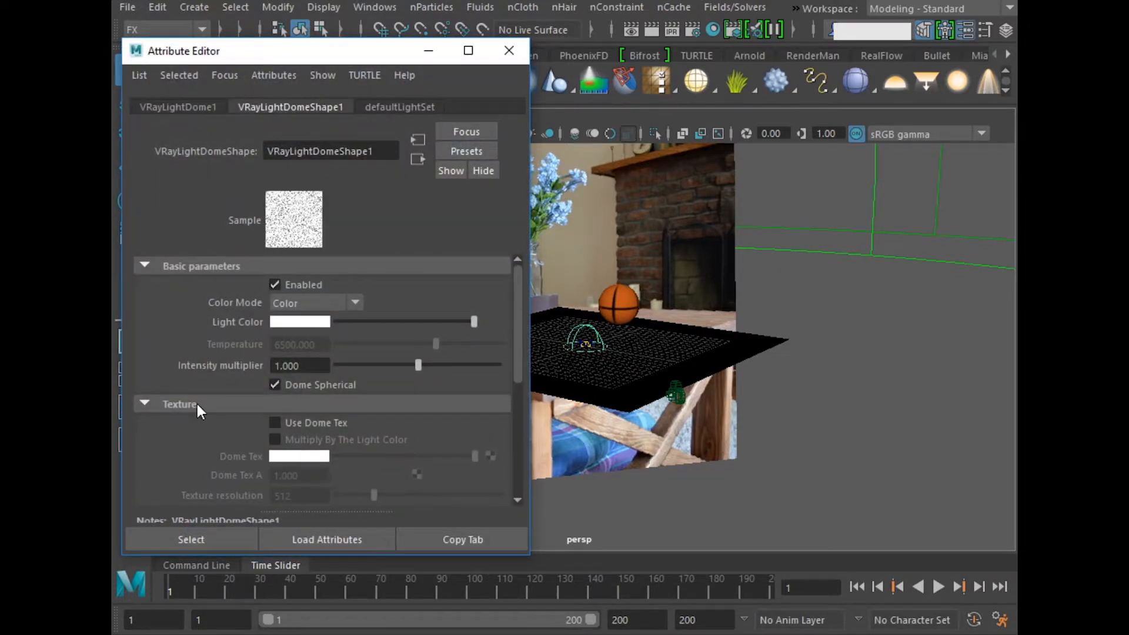
pyautogui.scroll(-3, 196, 405)
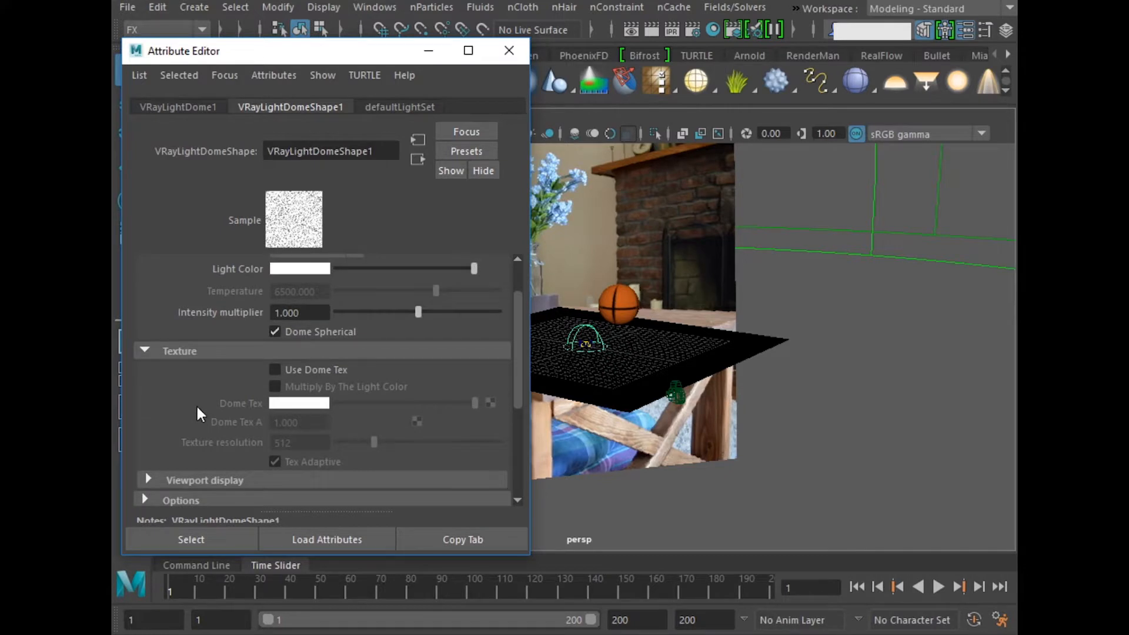
pyautogui.scroll(-6, 196, 404)
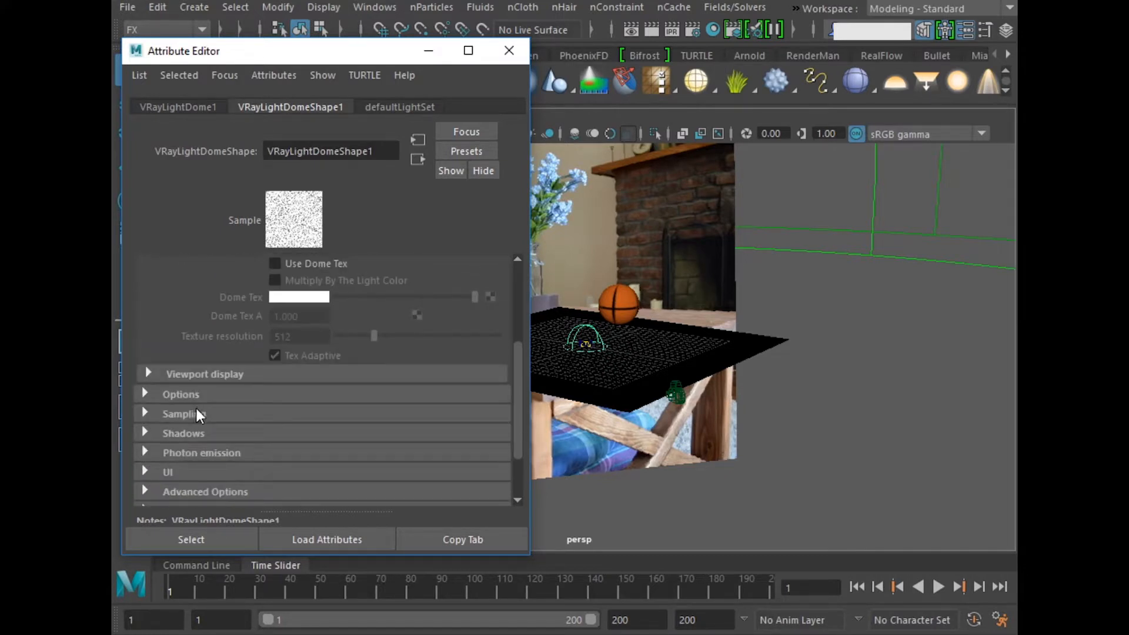
pyautogui.click(180, 395)
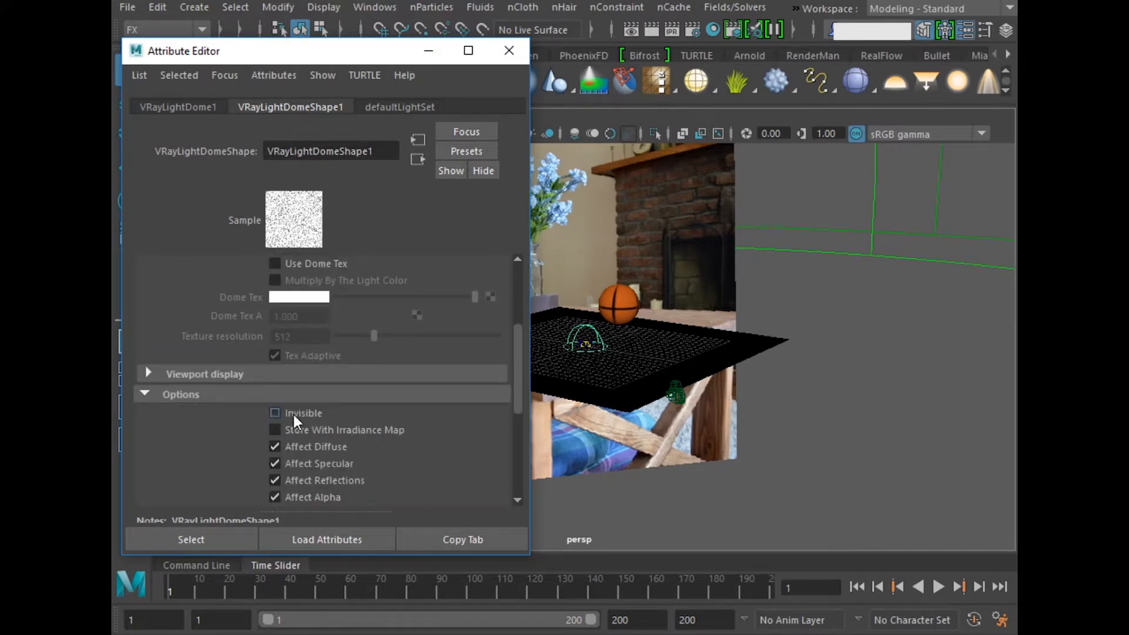
pyautogui.scroll(9, 260, 415)
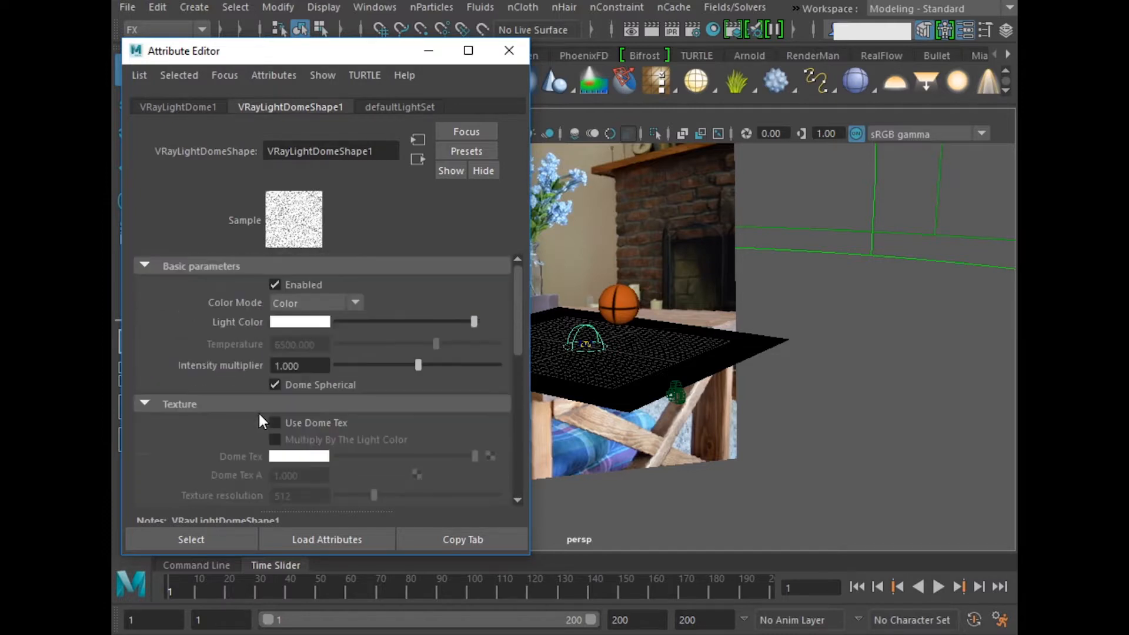
pyautogui.moveTo(309, 365); pyautogui.dragTo(250, 372)
pyautogui.write('0.5')
pyautogui.press('Return')
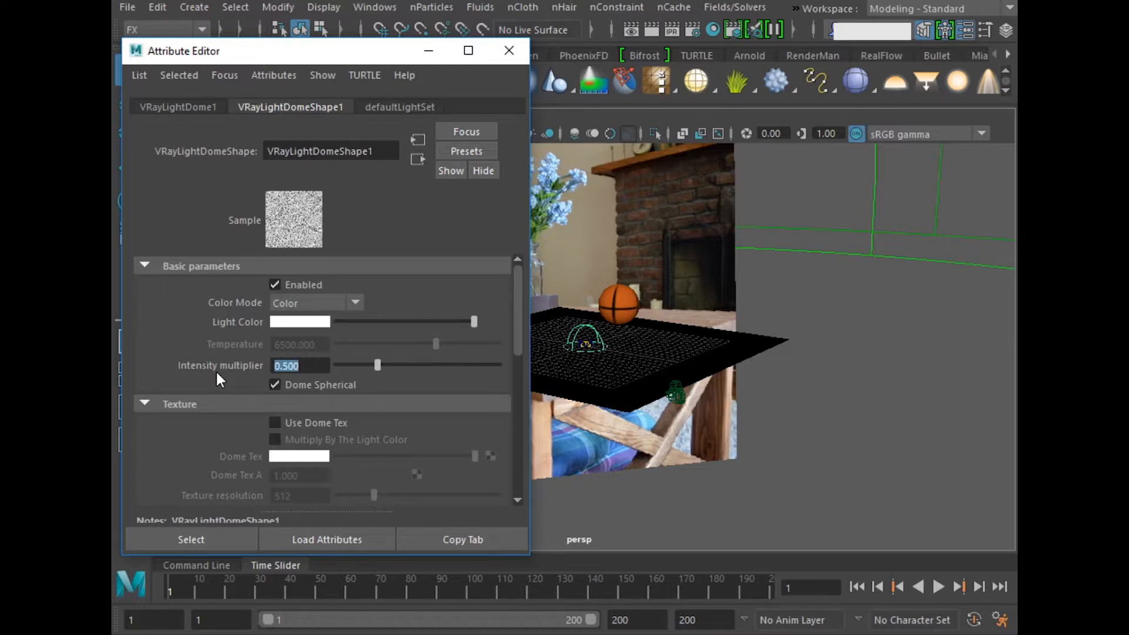
pyautogui.click(508, 50)
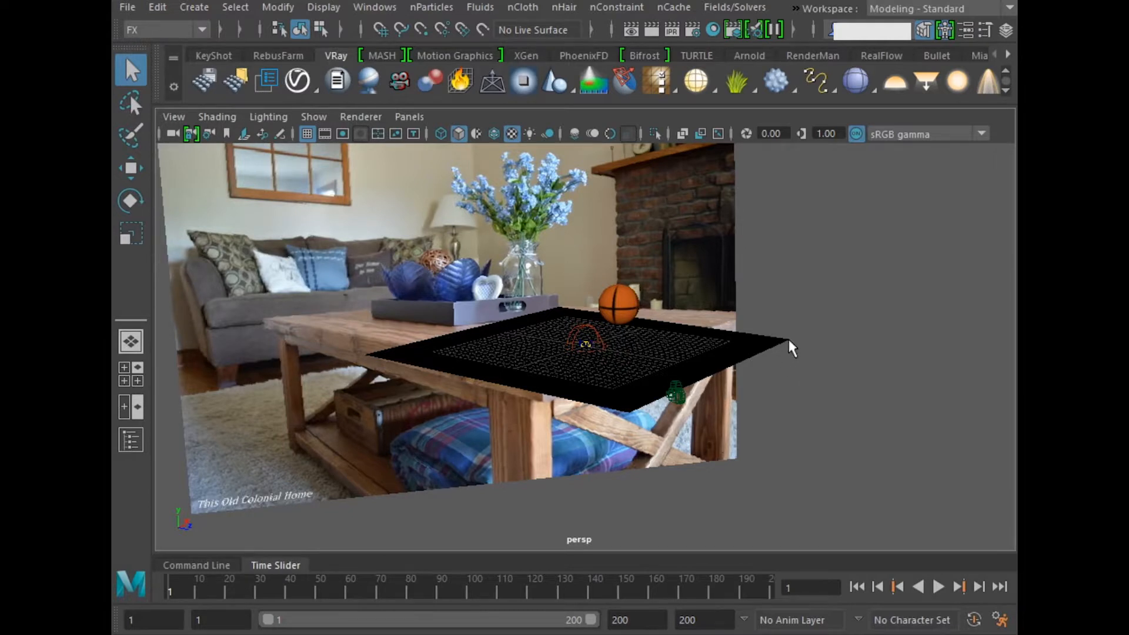
# Step: Add a V-Ray sphere light, enlarge it, and place it high above the ground plane
pyautogui.click(960, 88)
pyautogui.press('w')
pyautogui.moveTo(586, 288); pyautogui.dragTo(608, 336)
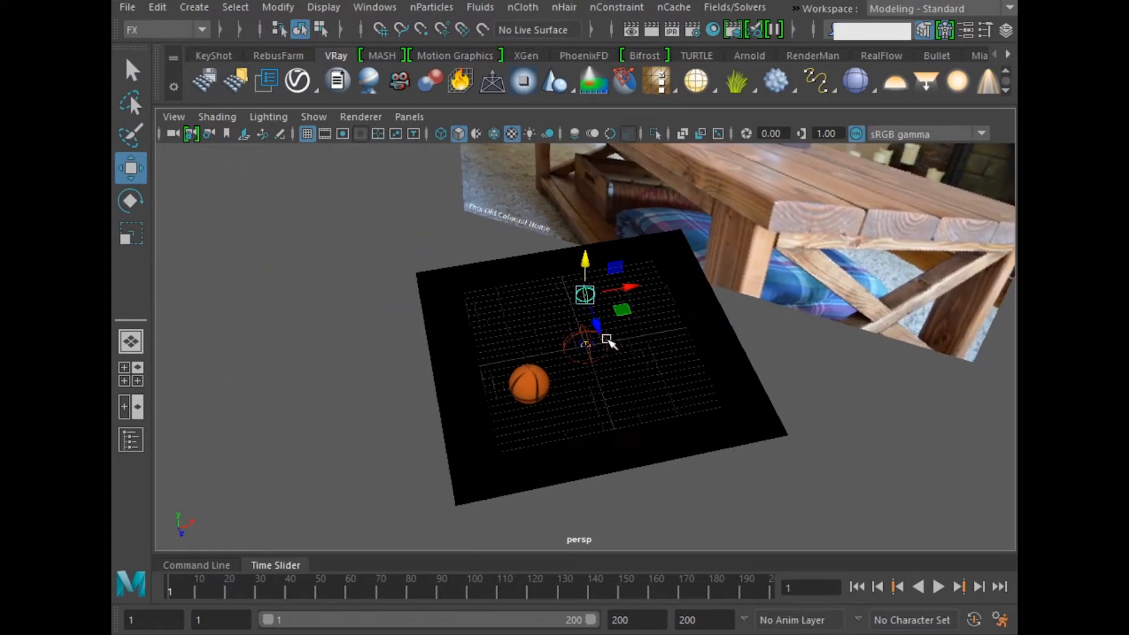
pyautogui.press('r')
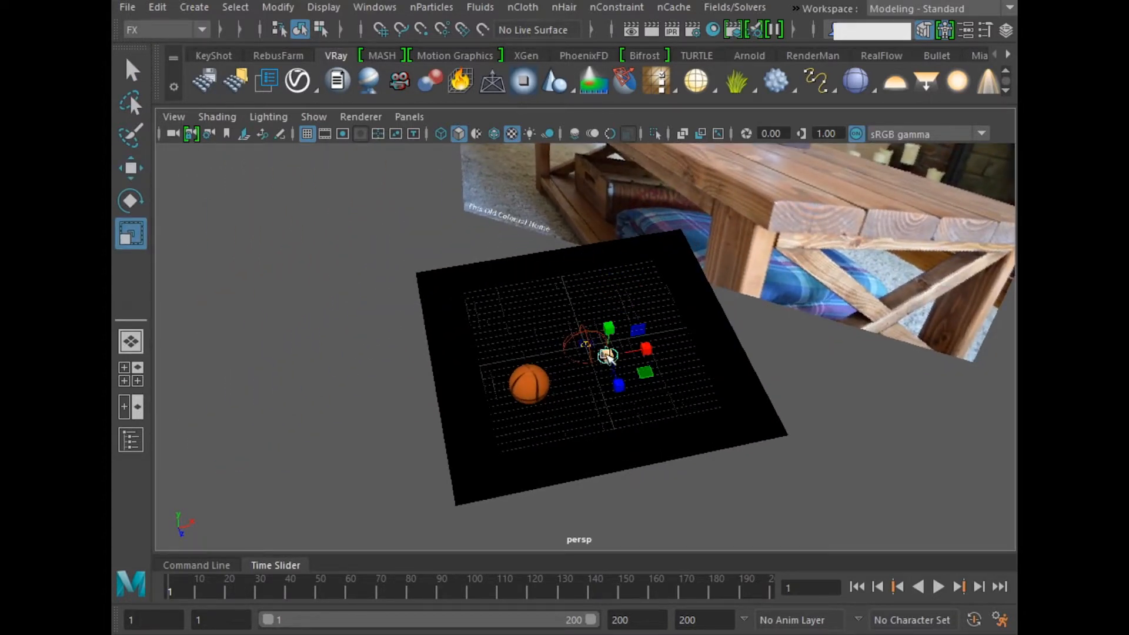
pyautogui.press('w')
pyautogui.keyDown('alt'); pyautogui.moveTo(626, 361); pyautogui.dragTo(620, 94); pyautogui.keyUp('alt')
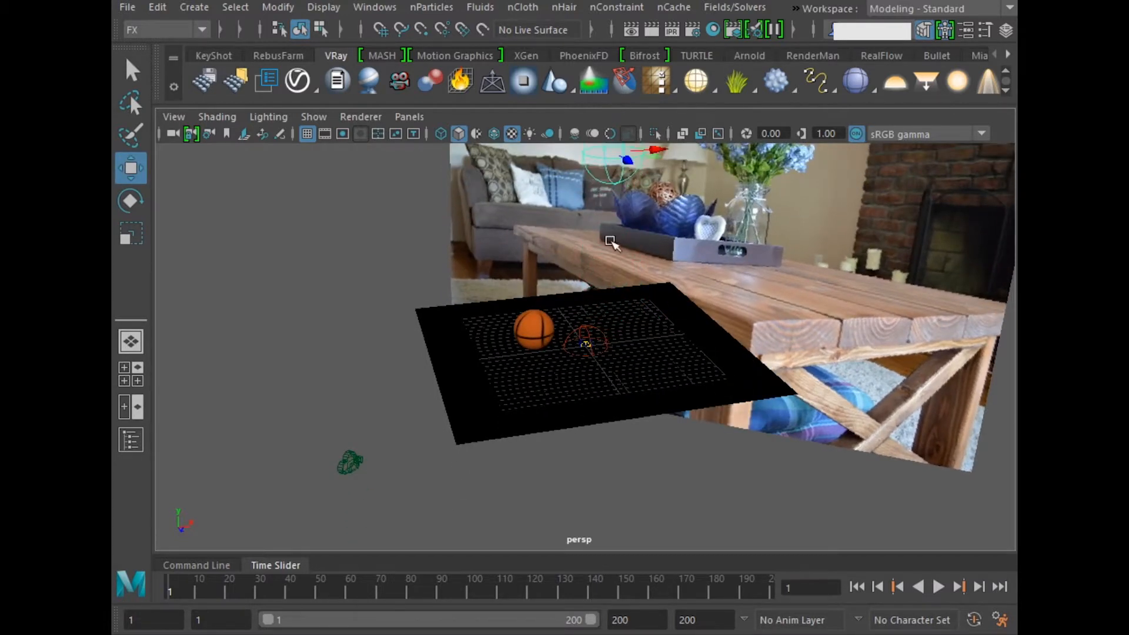
pyautogui.scroll(-2, 609, 241)
pyautogui.keyDown('alt'); pyautogui.moveTo(596, 300); pyautogui.dragTo(600, 320); pyautogui.keyUp('alt')
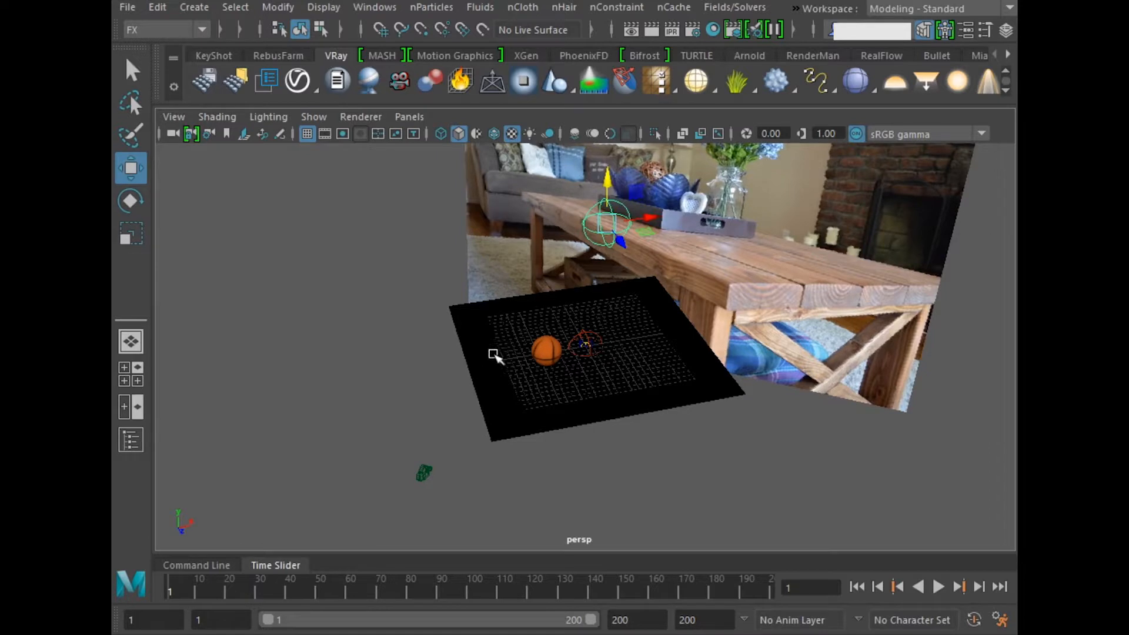
pyautogui.keyDown('alt'); pyautogui.moveTo(603, 262); pyautogui.dragTo(727, 278); pyautogui.keyUp('alt')
# Step: Set the renderer to V-Ray and test-render the first frame through camera1
pyautogui.press('space')
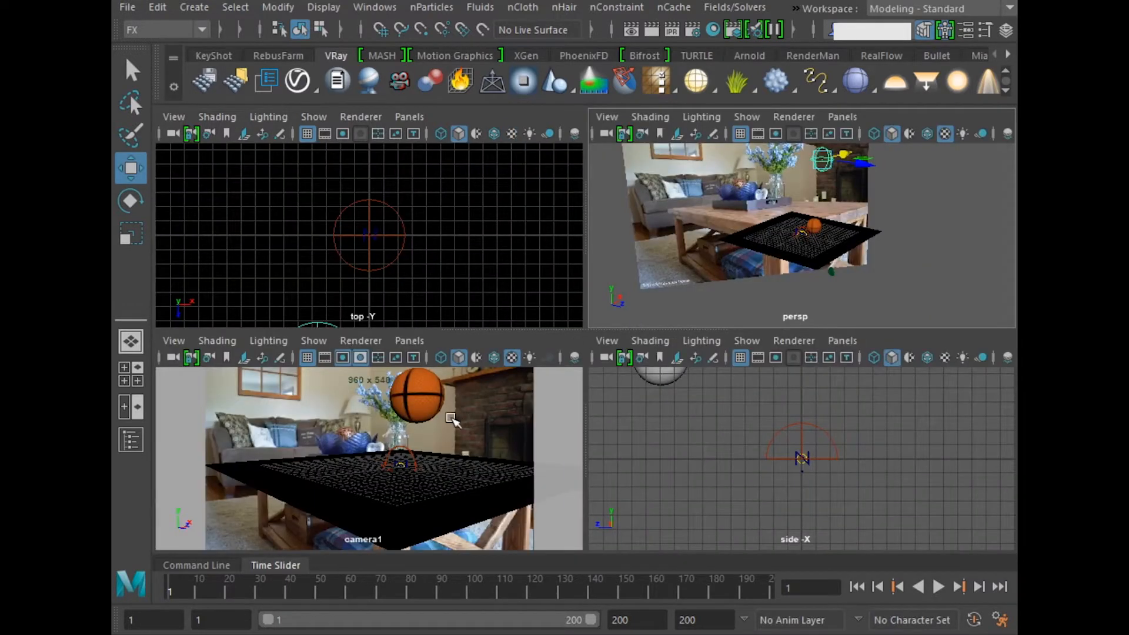
pyautogui.press('q')
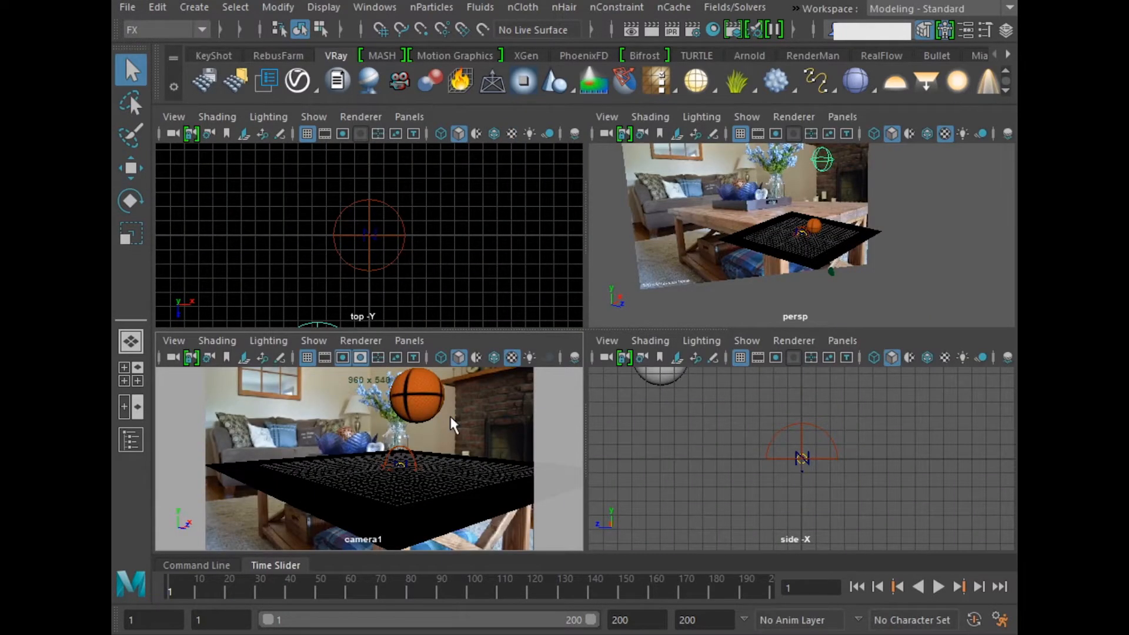
pyautogui.press('space')
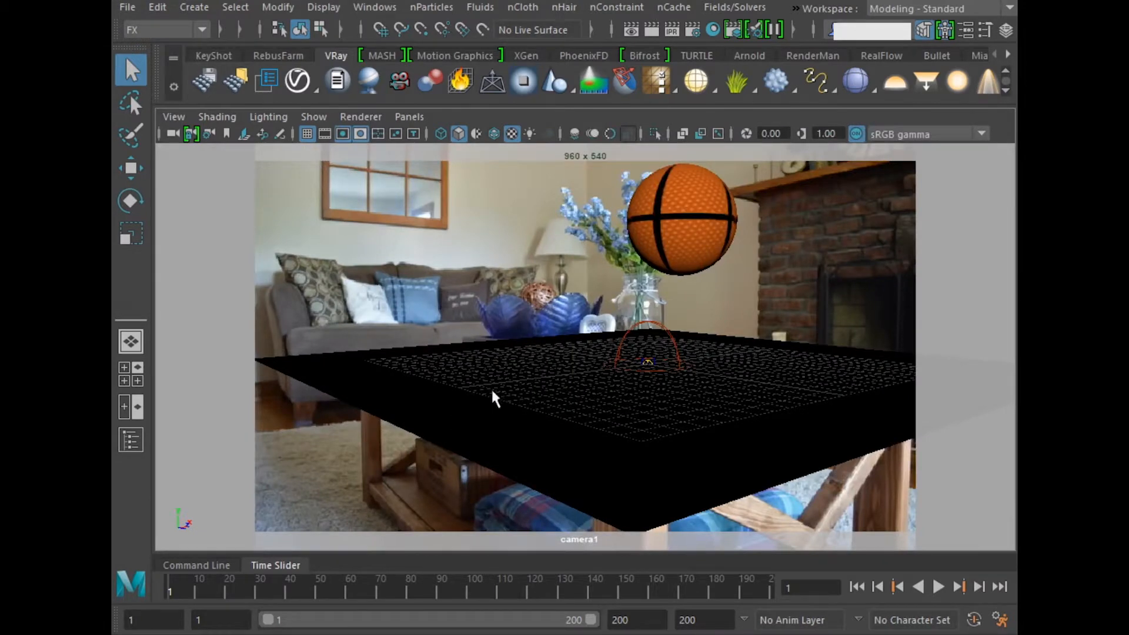
pyautogui.click(696, 33)
pyautogui.click(522, 236)
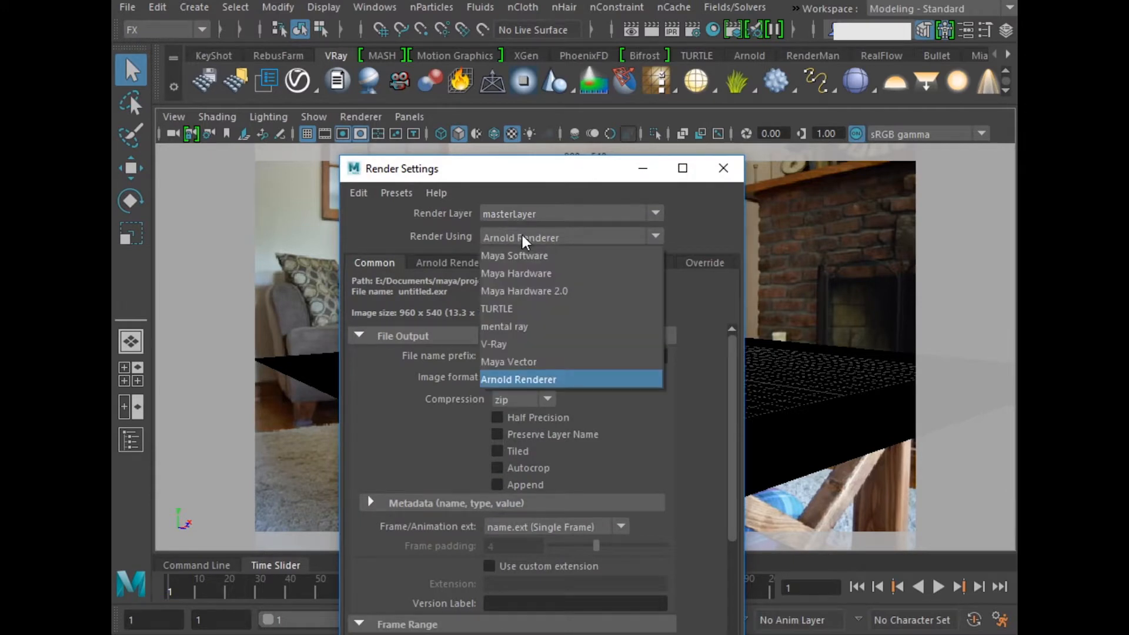
pyautogui.click(502, 345)
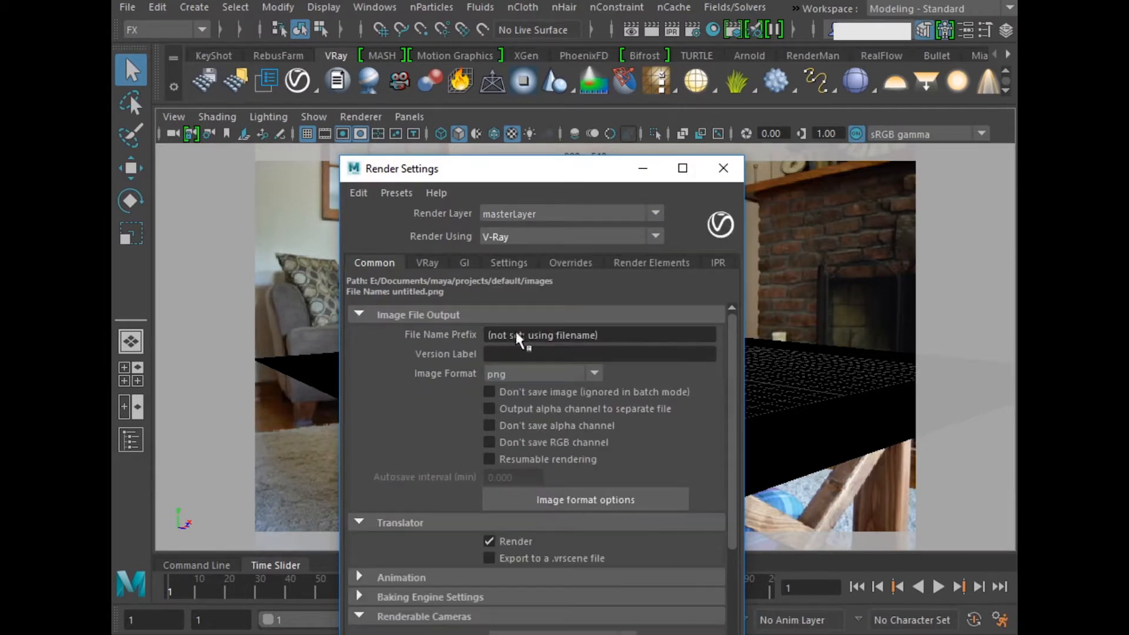
pyautogui.click(727, 169)
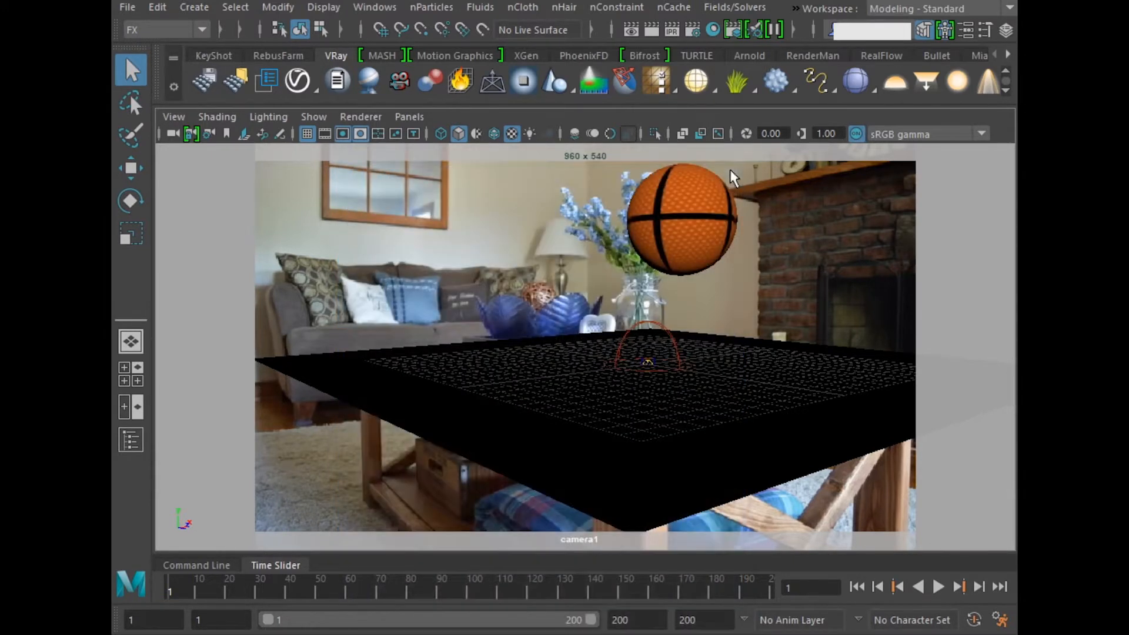
pyautogui.click(672, 30)
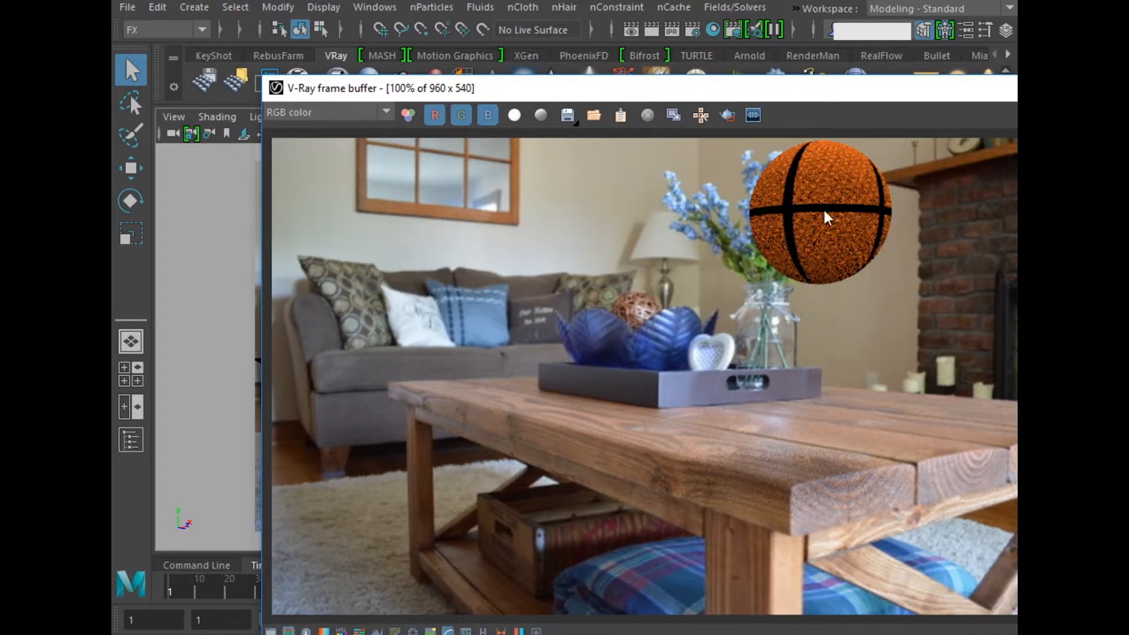
pyautogui.moveTo(805, 96); pyautogui.dragTo(687, 47)
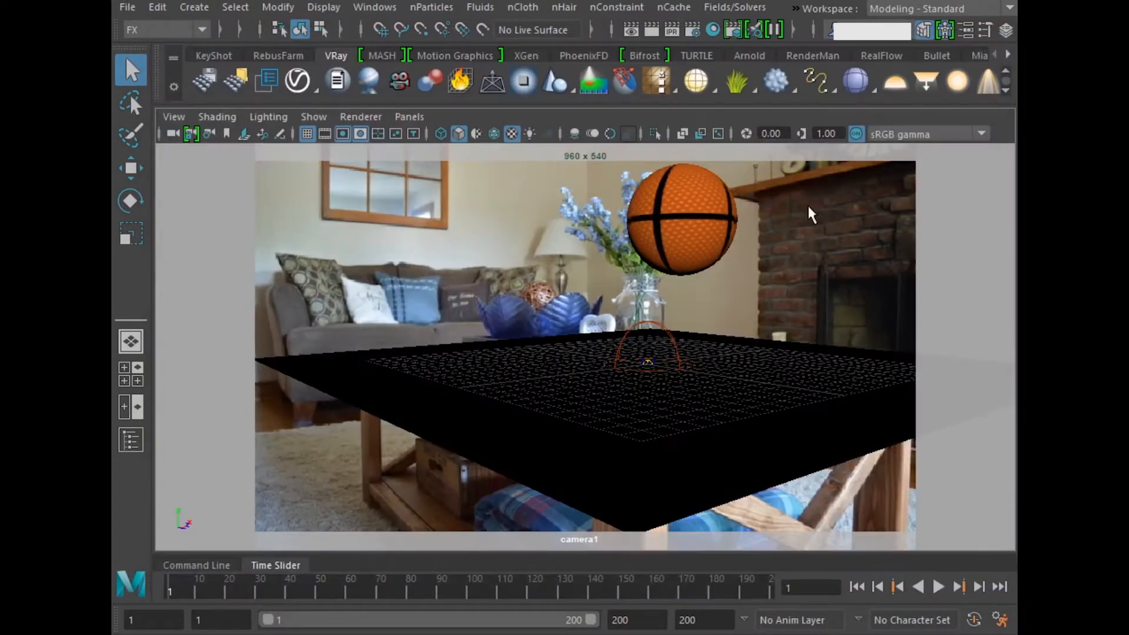
# Step: Scale the basketball down uniformly in the perspective view and deselect it
pyautogui.press('space')
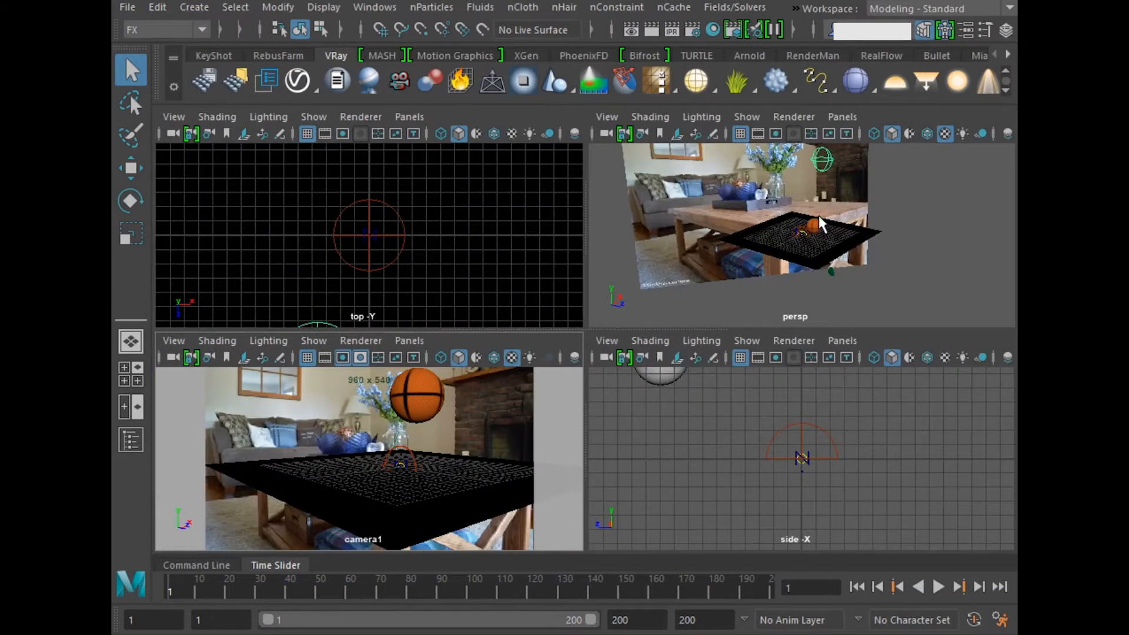
pyautogui.press('space')
pyautogui.click(609, 320)
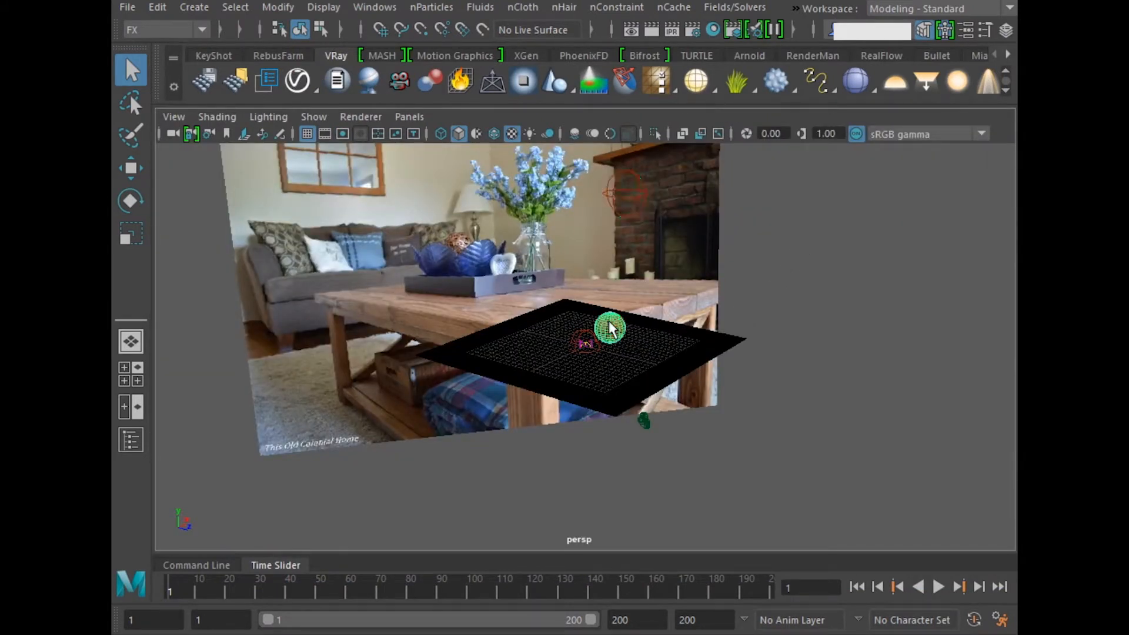
pyautogui.keyDown('alt'); pyautogui.moveTo(685, 380); pyautogui.dragTo(618, 347); pyautogui.keyUp('alt')
pyautogui.press('r')
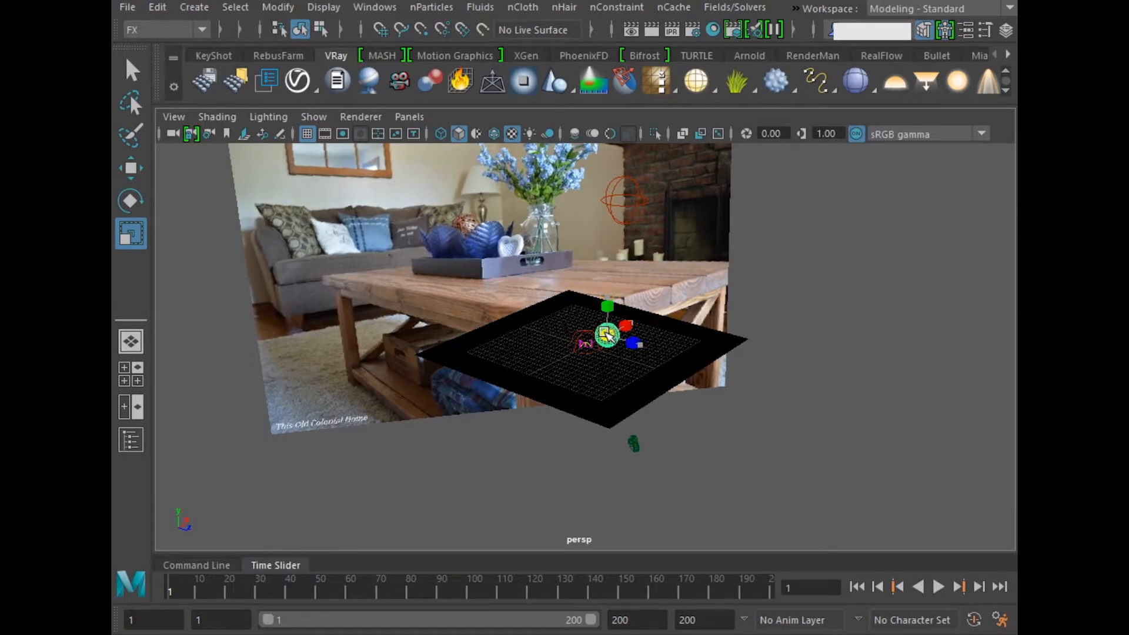
pyautogui.press('q')
pyautogui.click(800, 457)
# Step: Play the simulation and stop at frame 104 with the ball resting on the ground plane
pyautogui.scroll(5, 800, 456)
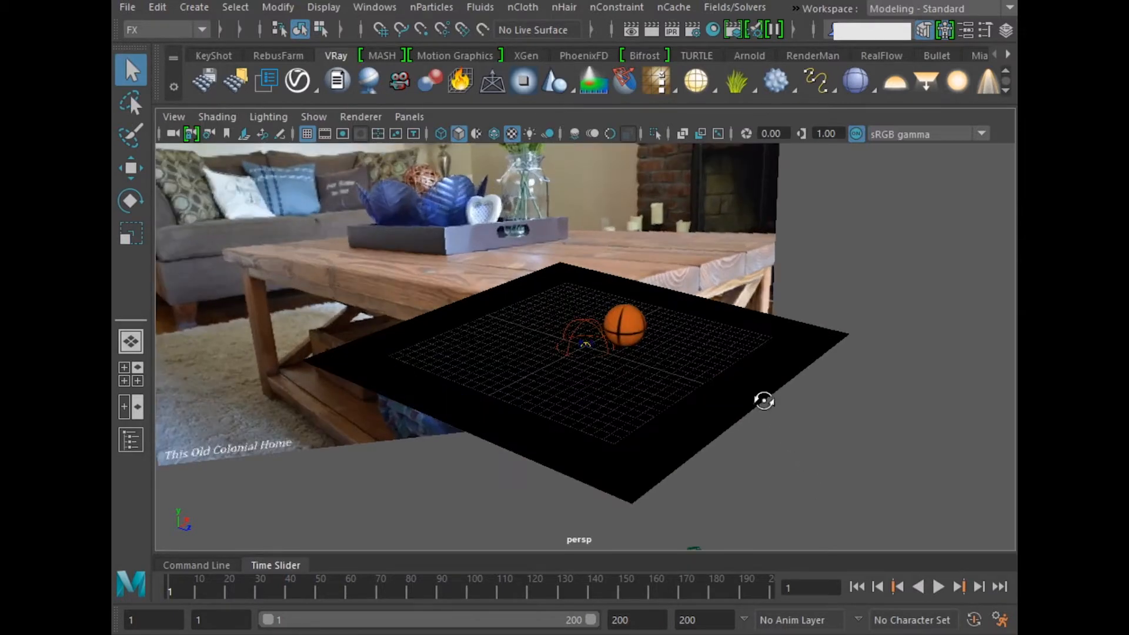
pyautogui.keyDown('alt'); pyautogui.moveTo(764, 398); pyautogui.dragTo(824, 511); pyautogui.keyUp('alt')
pyautogui.click(940, 587)
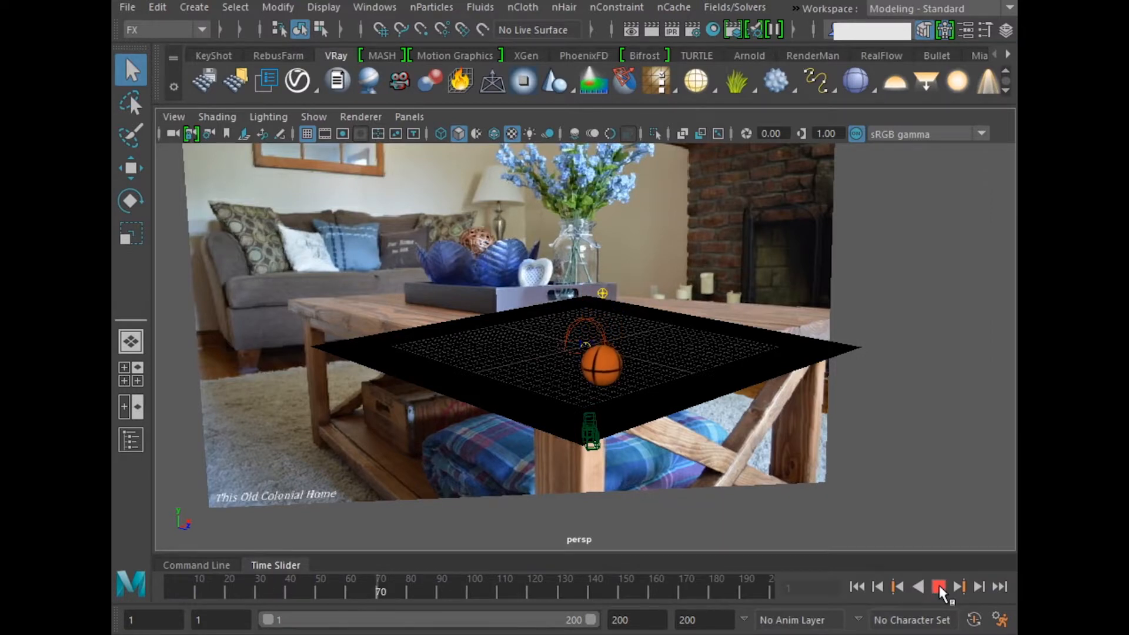
pyautogui.click(939, 586)
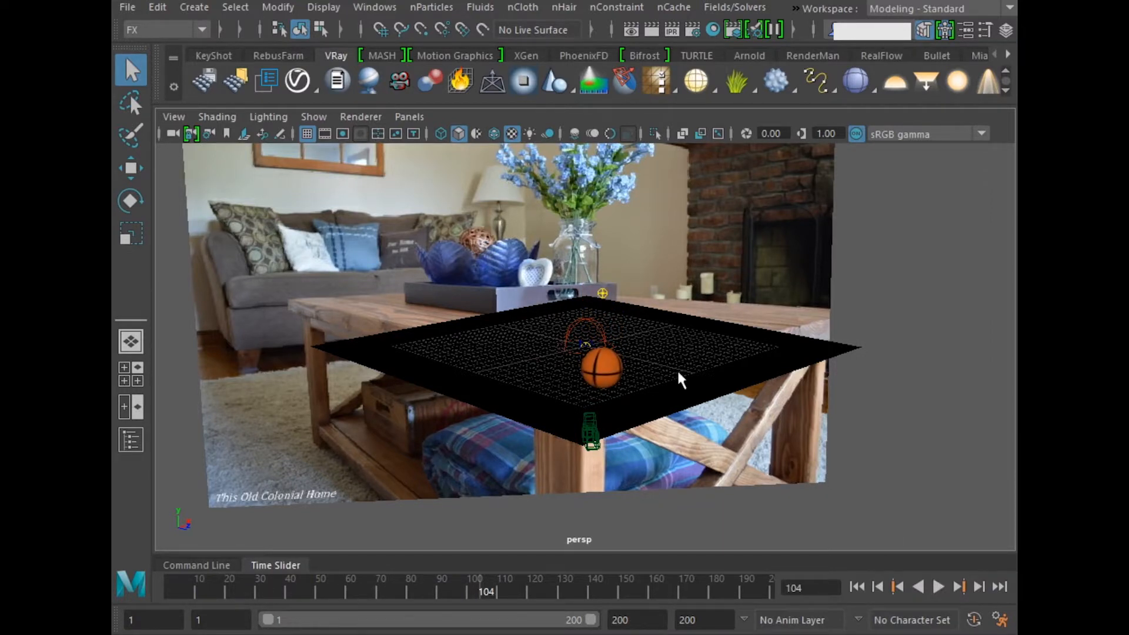
# Step: Render frame 104 through camera1 to check the ball and its shadow on the table, and close the render
pyautogui.press('space')
pyautogui.press('space')
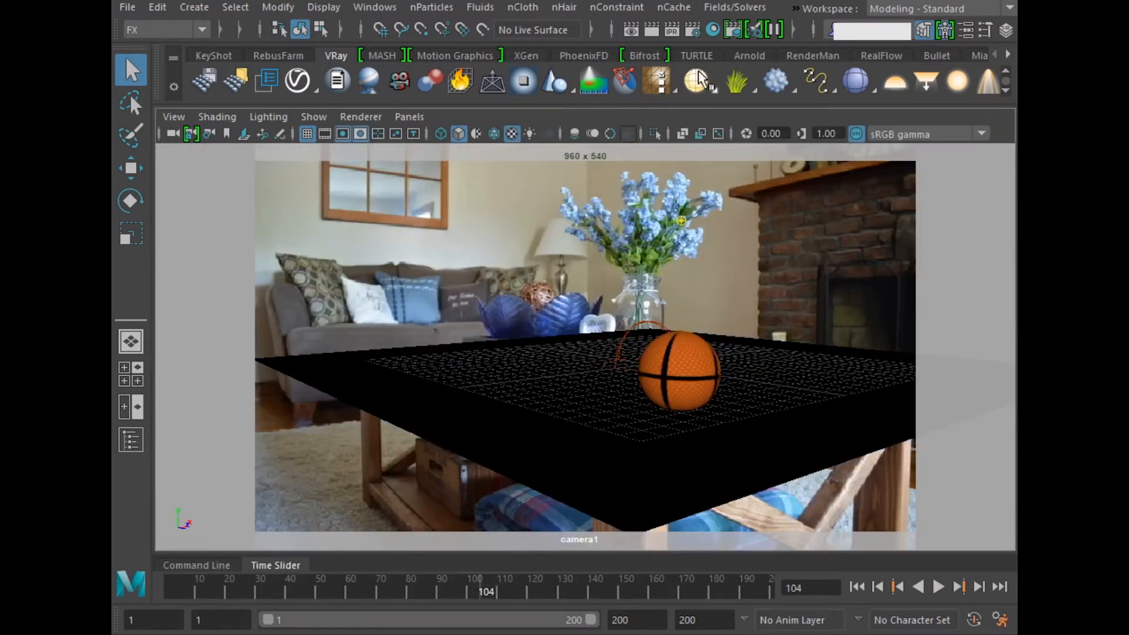
pyautogui.click(671, 31)
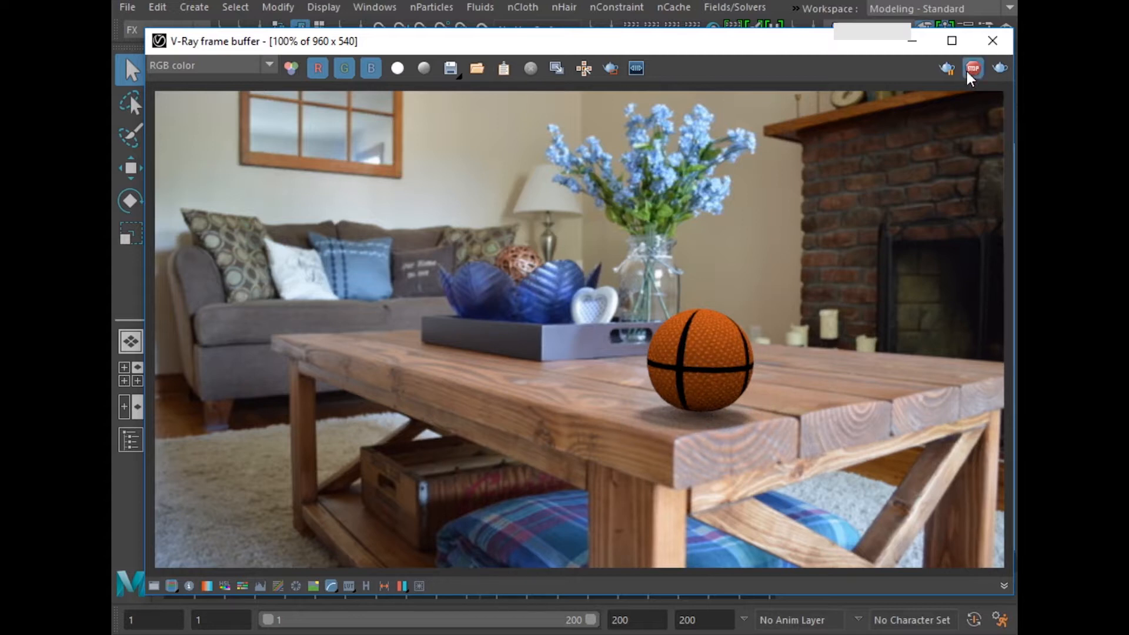
pyautogui.click(992, 41)
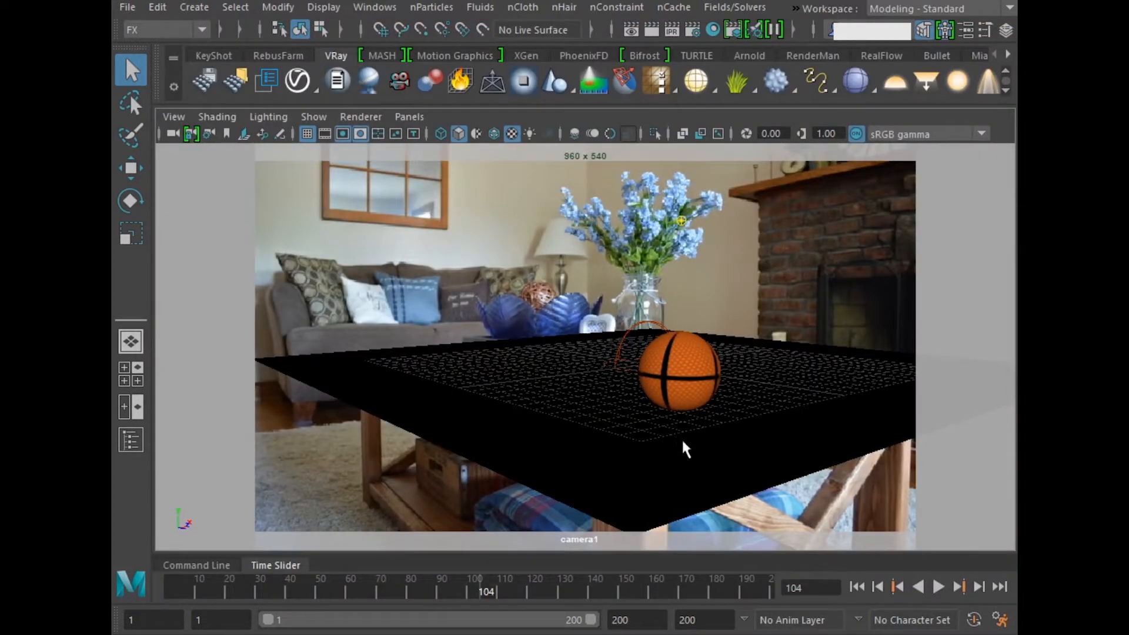
# Step: Set the ground plane's nRigid collision thickness to 0.020
pyautogui.click(375, 395)
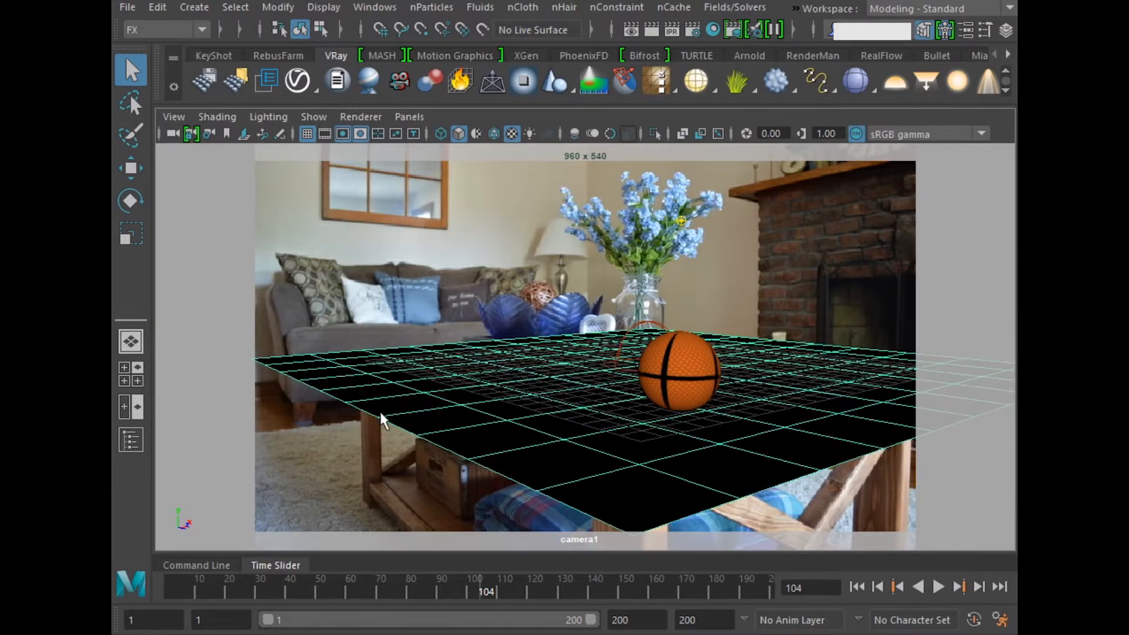
pyautogui.hotkey('ctrl', 'a')
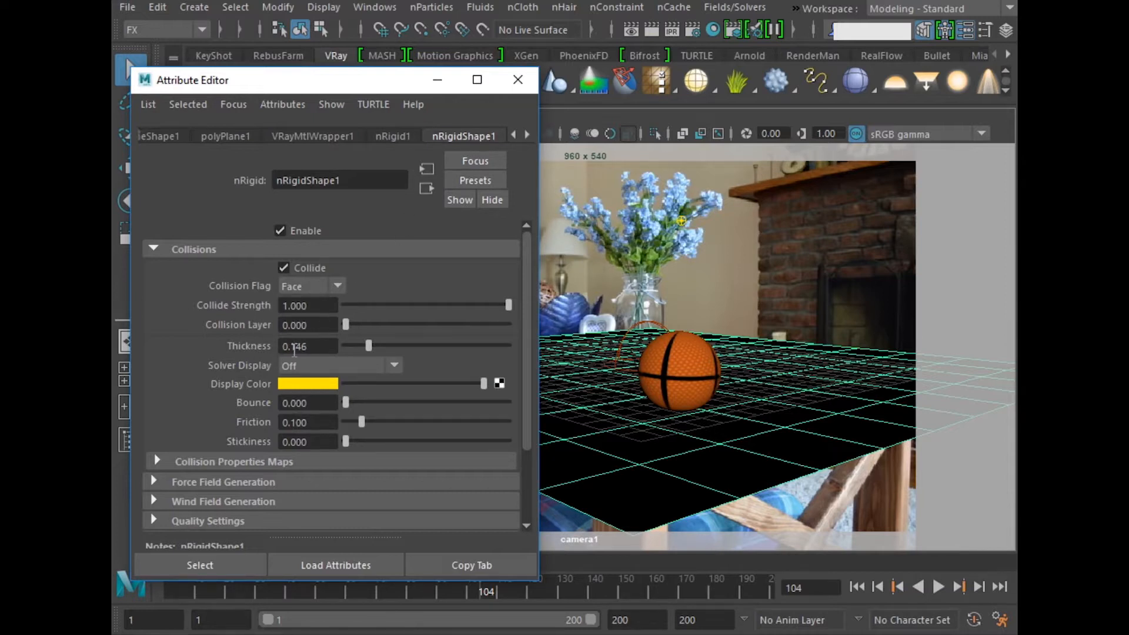
pyautogui.moveTo(318, 350); pyautogui.dragTo(254, 349)
pyautogui.write('0.020')
pyautogui.press('Return')
pyautogui.click(517, 80)
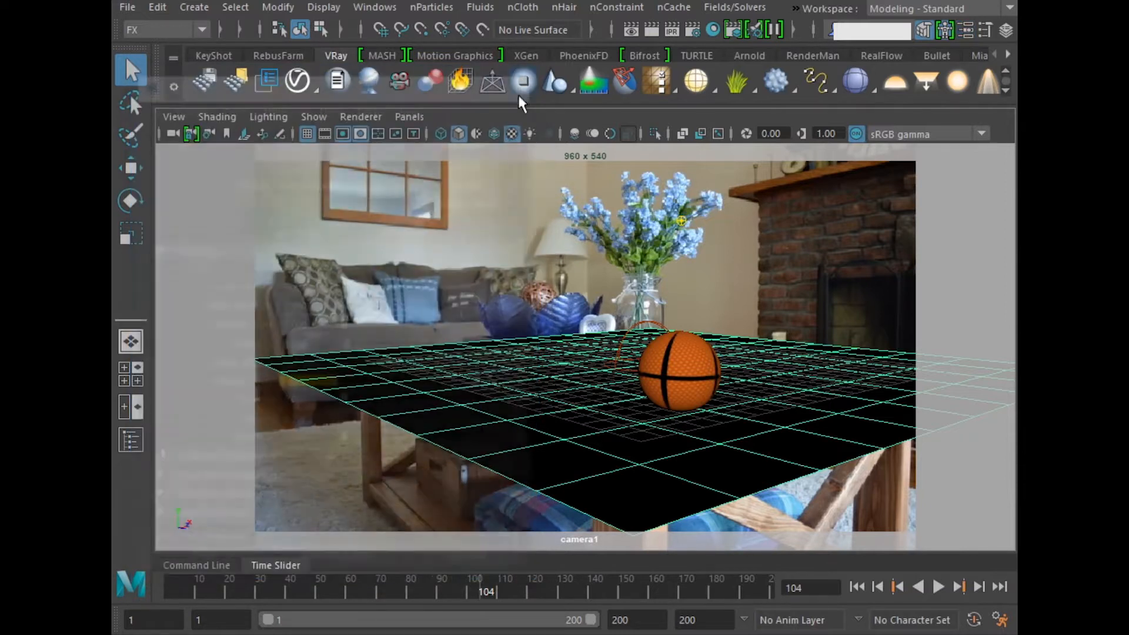
# Step: Replay the simulation from the first frame, stop at frame 126, and test-render the resting ball through camera1
pyautogui.click(858, 586)
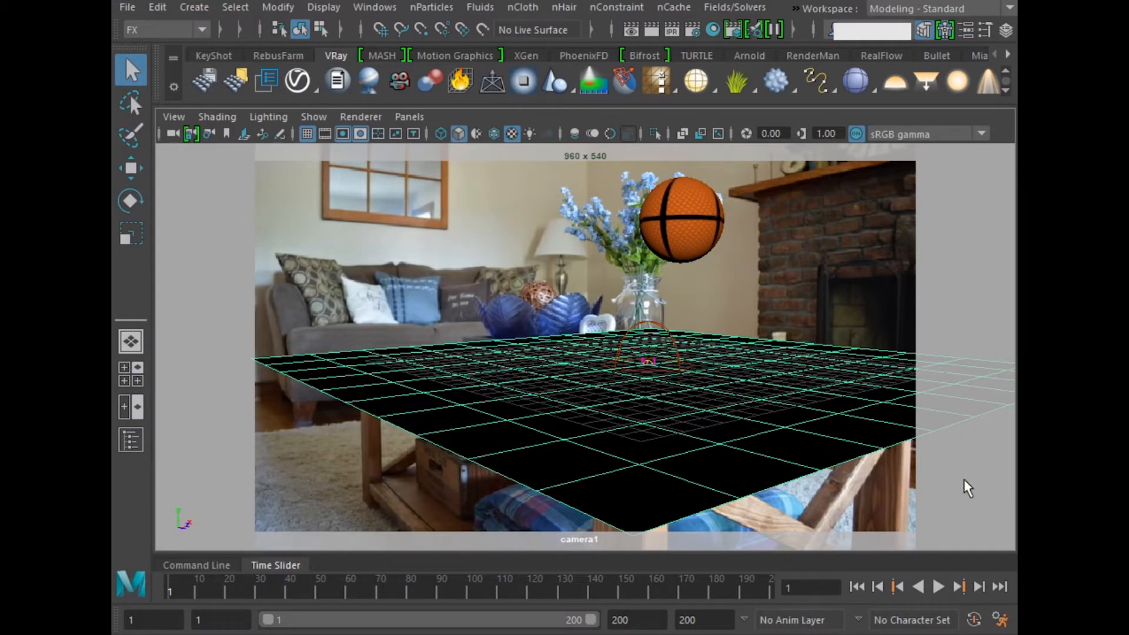
pyautogui.click(960, 539)
pyautogui.click(939, 587)
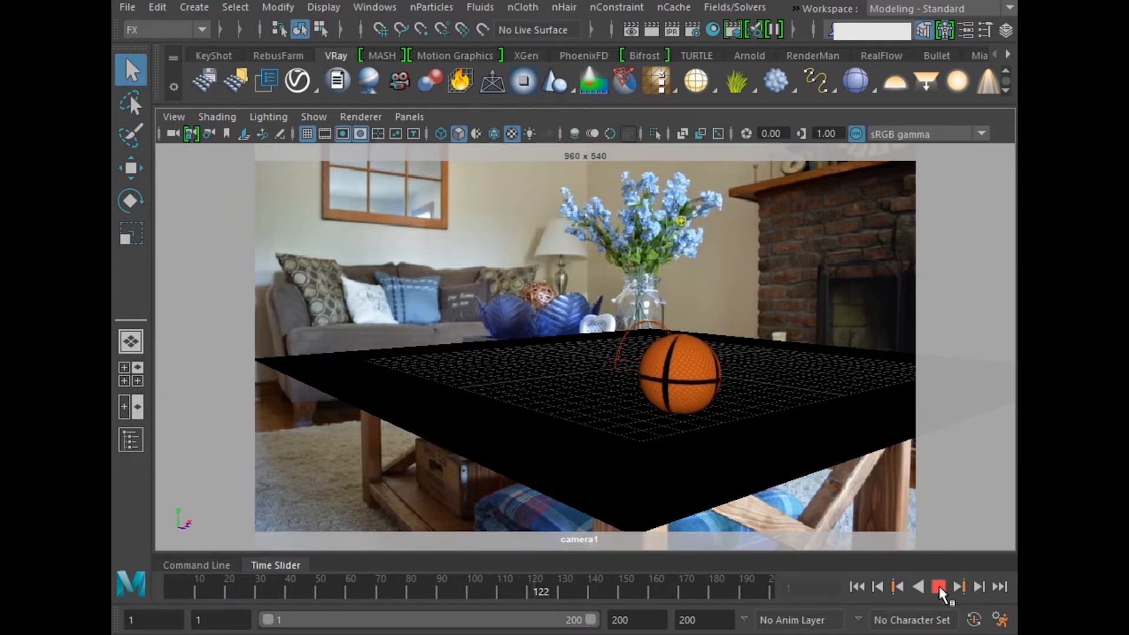
pyautogui.click(939, 586)
pyautogui.click(671, 34)
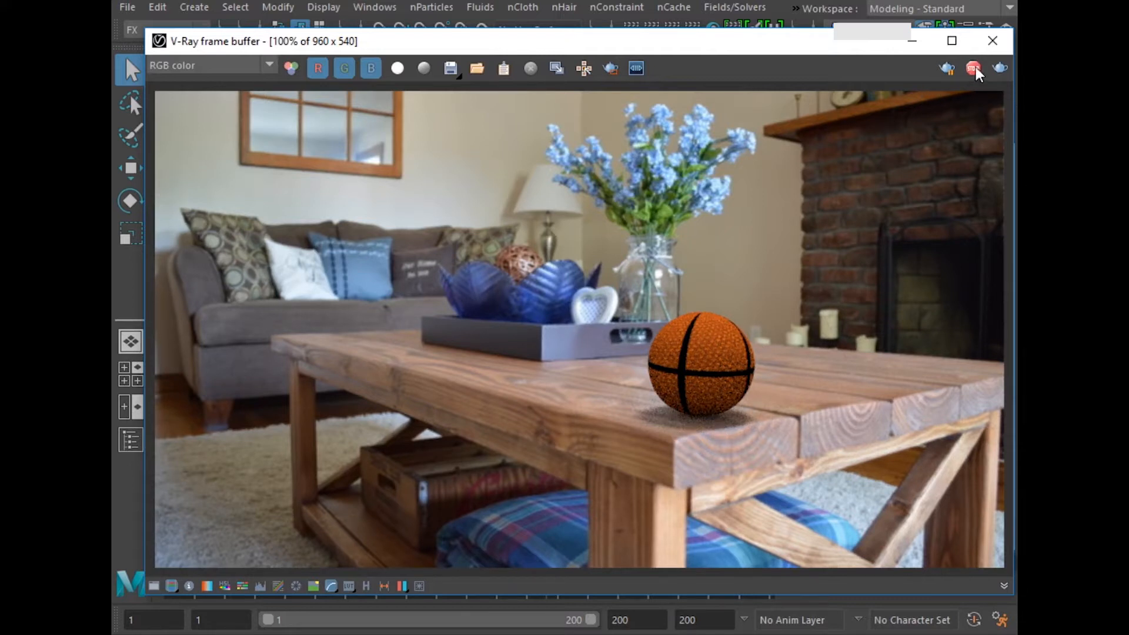
pyautogui.click(993, 41)
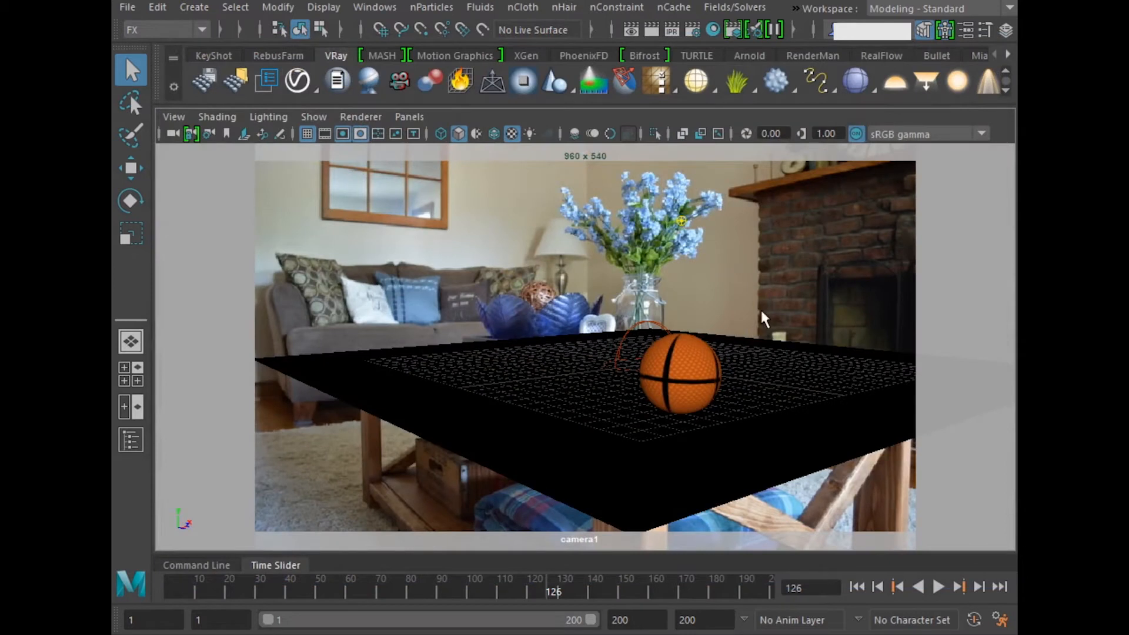
# Step: Reposition the sphere light above the ground plane in the perspective view
pyautogui.press('space')
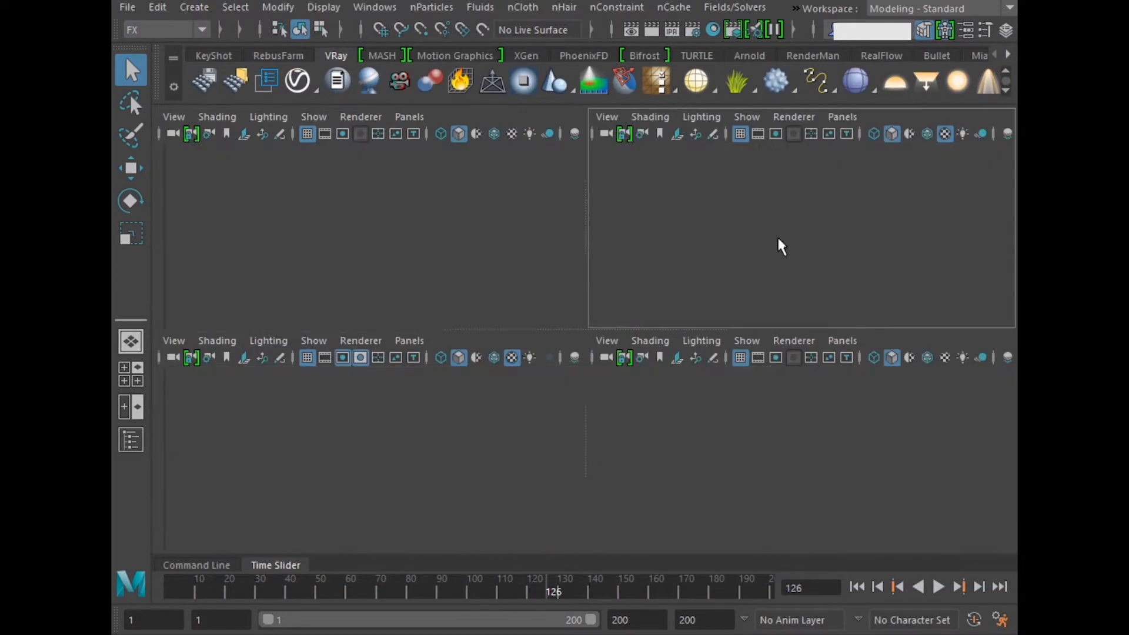
pyautogui.press('space')
pyautogui.keyDown('alt'); pyautogui.moveTo(697, 298); pyautogui.dragTo(600, 340); pyautogui.keyUp('alt')
pyautogui.press('w')
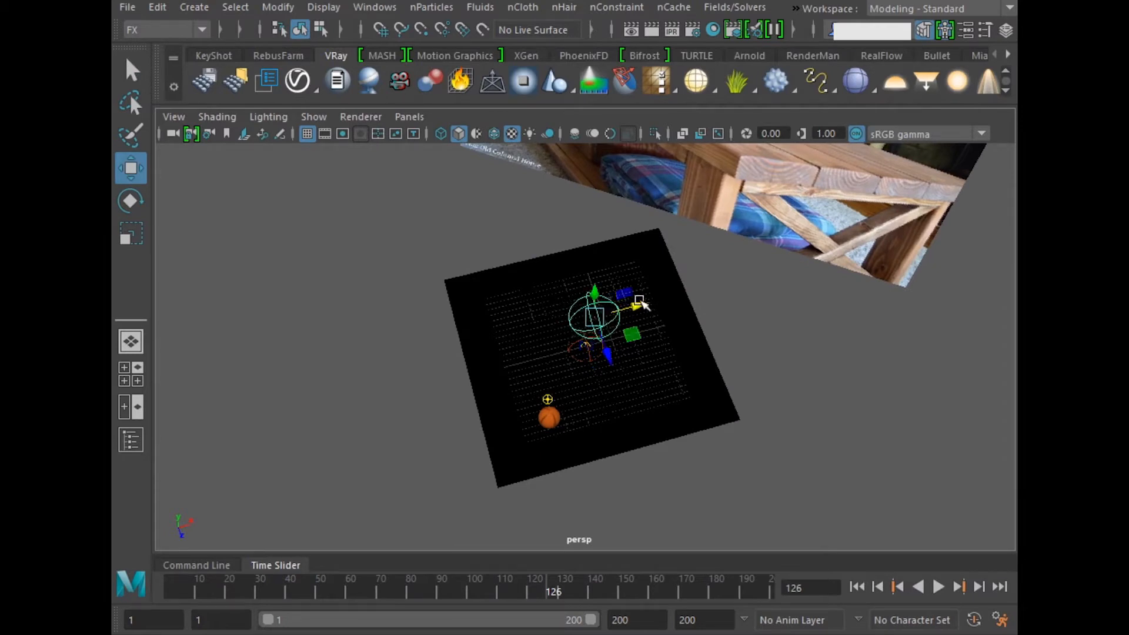
pyautogui.keyDown('alt'); pyautogui.moveTo(643, 302); pyautogui.dragTo(574, 395); pyautogui.keyUp('alt')
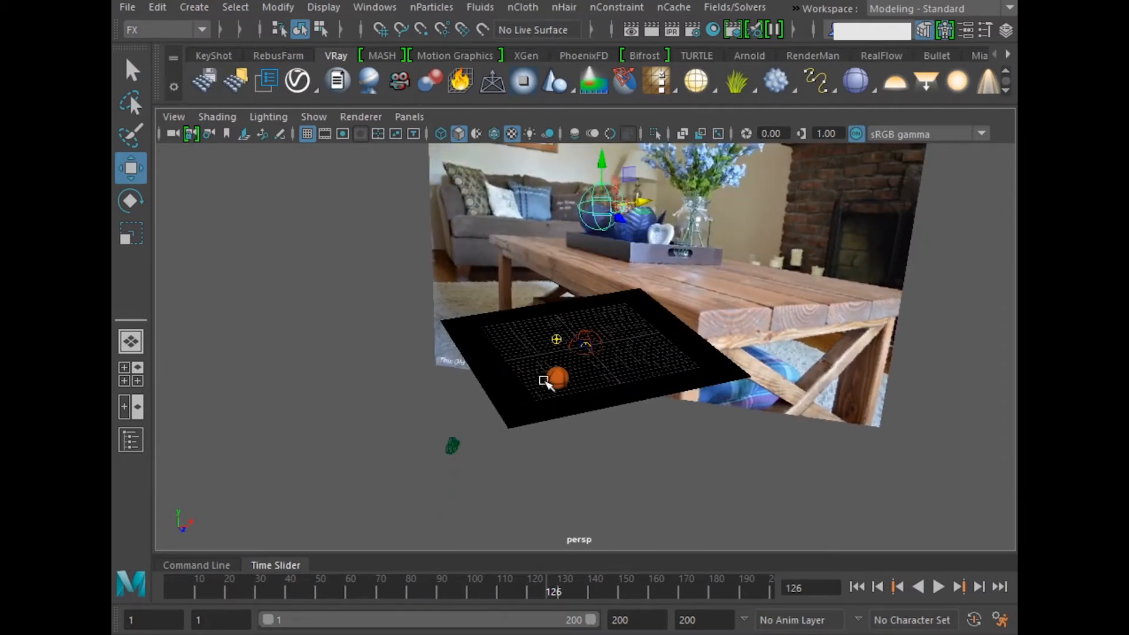
pyautogui.press('q')
# Step: Test-render the ball through camera1 with the repositioned light, stop the render and close it
pyautogui.press('space')
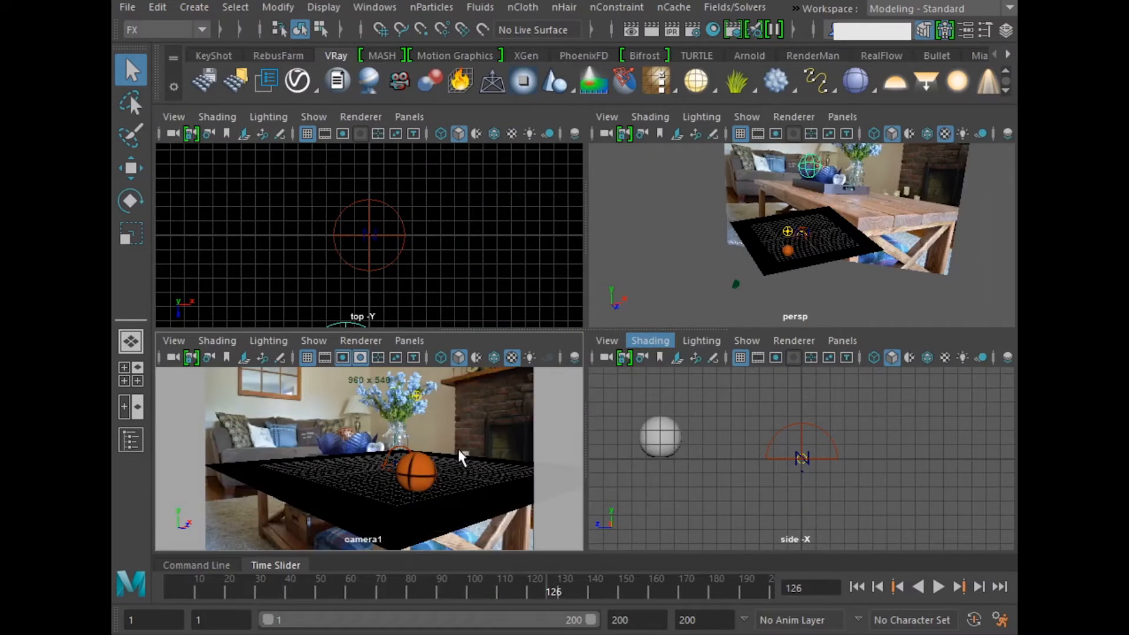
pyautogui.press('space')
pyautogui.click(673, 31)
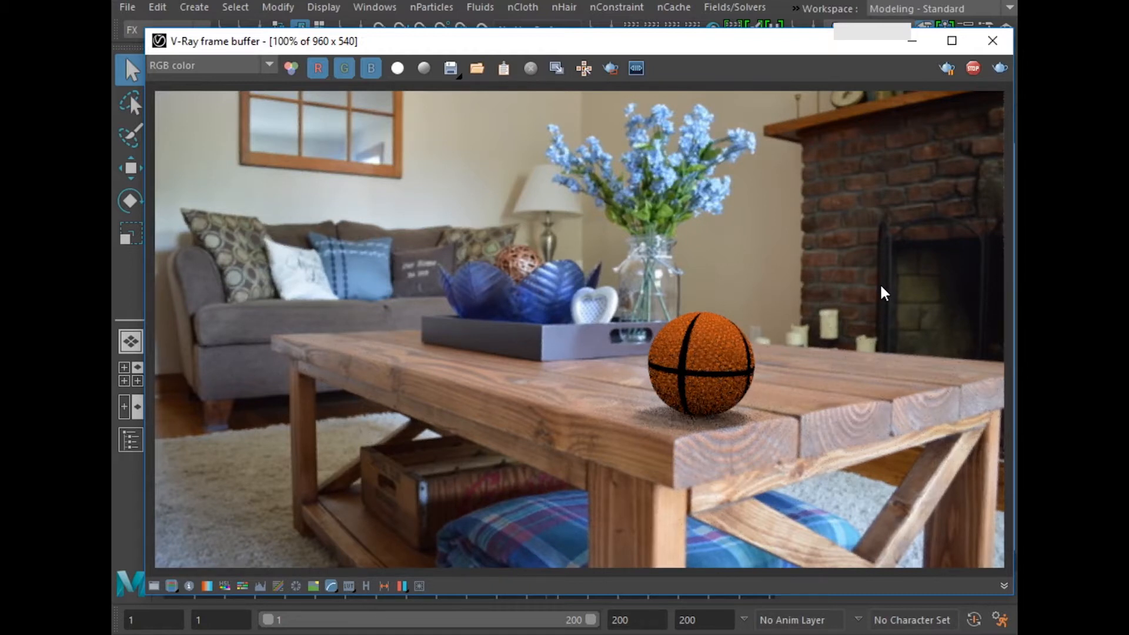
pyautogui.click(974, 69)
pyautogui.click(993, 40)
# Step: Set the render settings' animation mode to Standard with an end frame of 130
pyautogui.click(693, 31)
pyautogui.moveTo(547, 194); pyautogui.dragTo(523, 68)
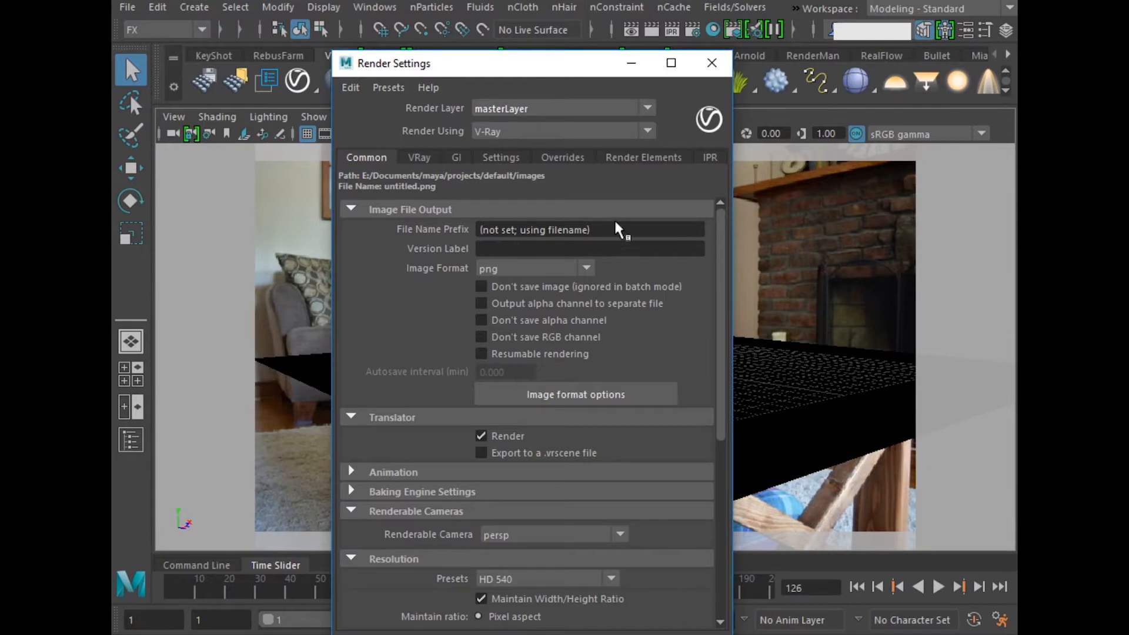
pyautogui.scroll(-3, 411, 441)
pyautogui.moveTo(537, 65); pyautogui.dragTo(348, 9)
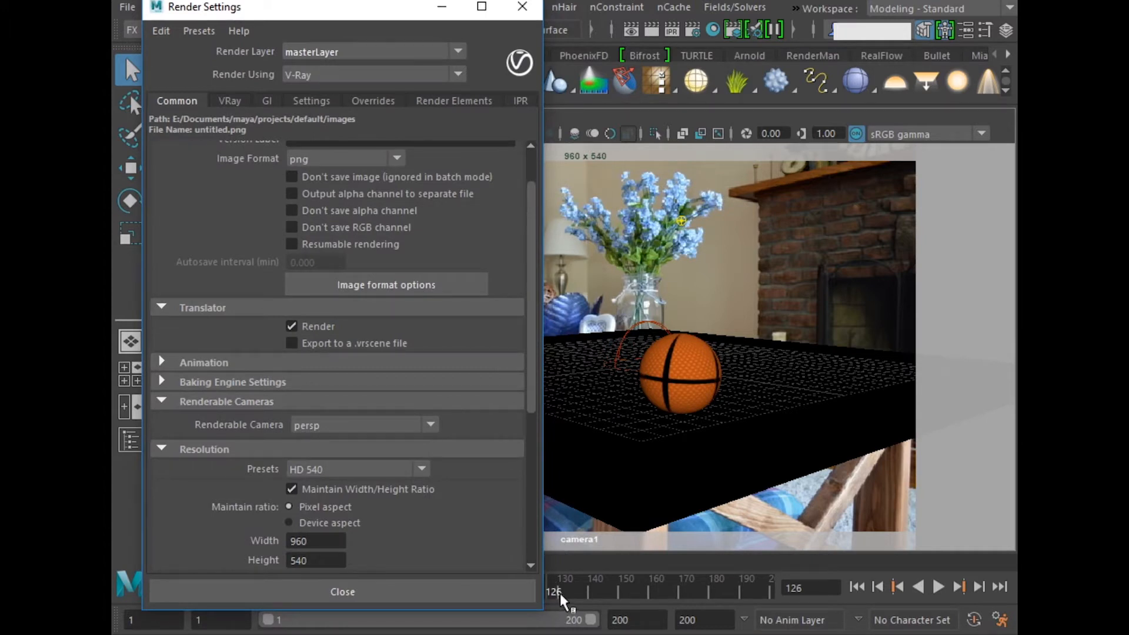
pyautogui.click(277, 364)
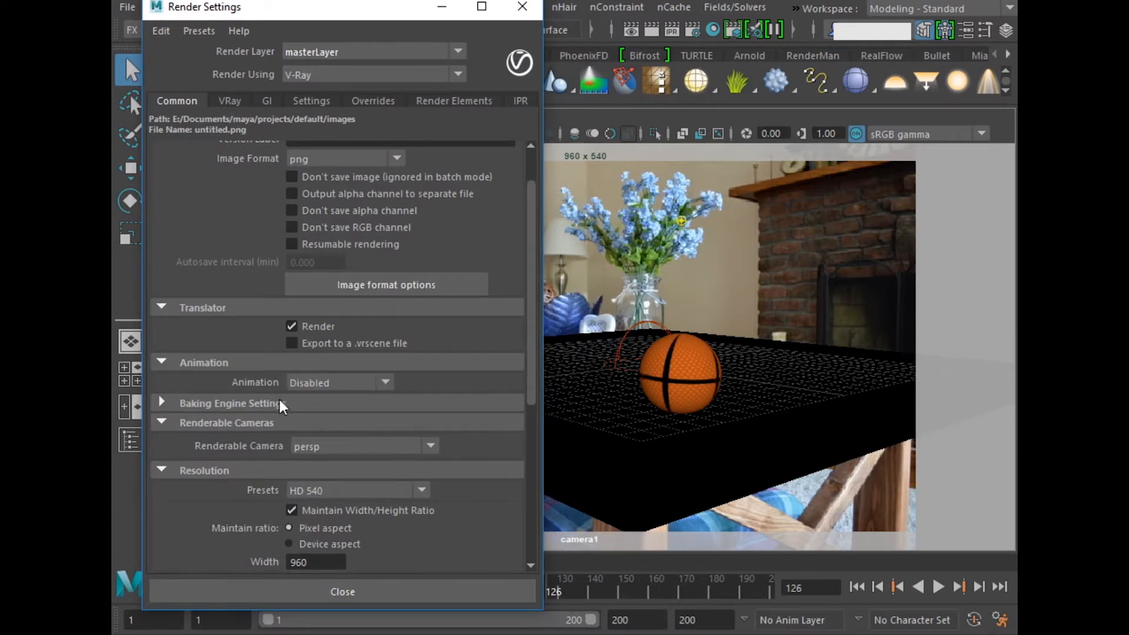
pyautogui.click(305, 383)
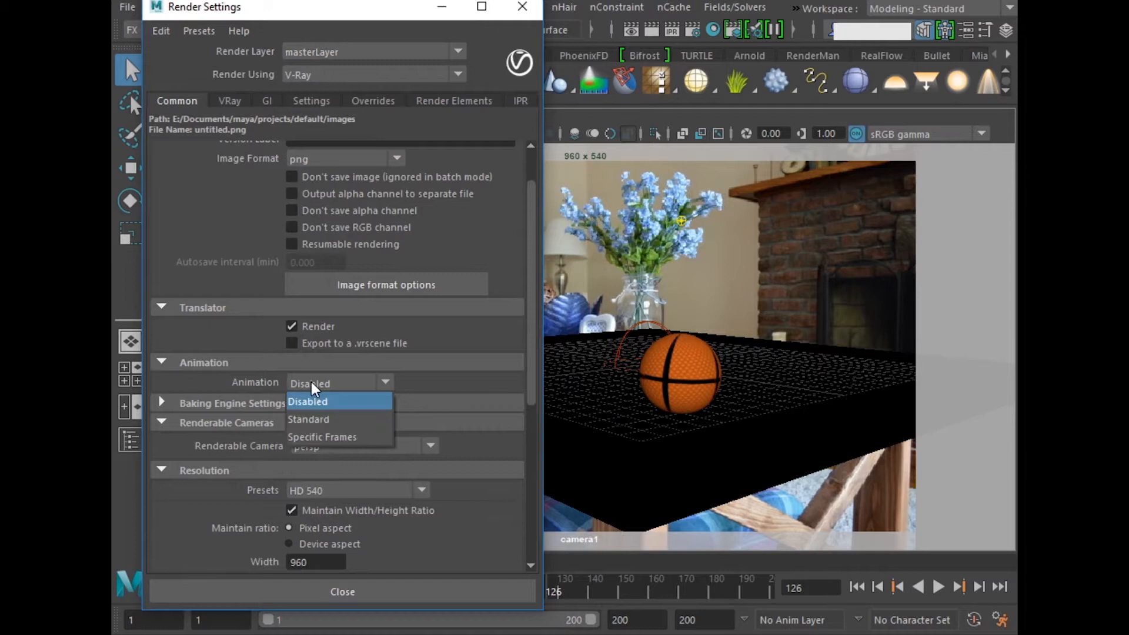
pyautogui.click(318, 420)
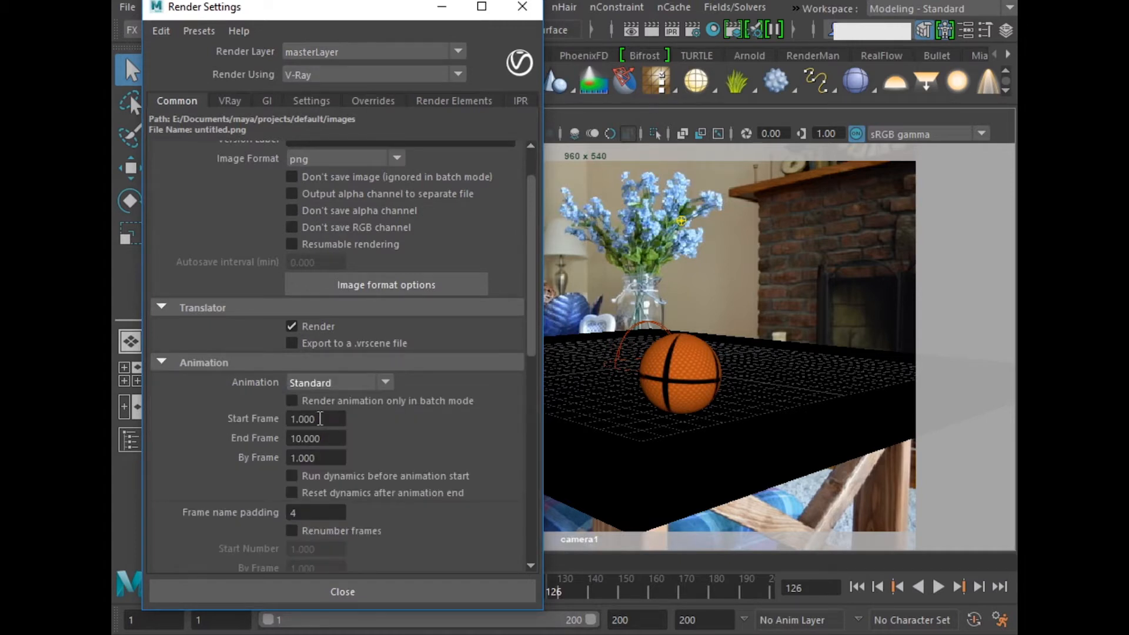
pyautogui.moveTo(338, 438); pyautogui.dragTo(275, 442)
pyautogui.write('130')
pyautogui.press('Return')
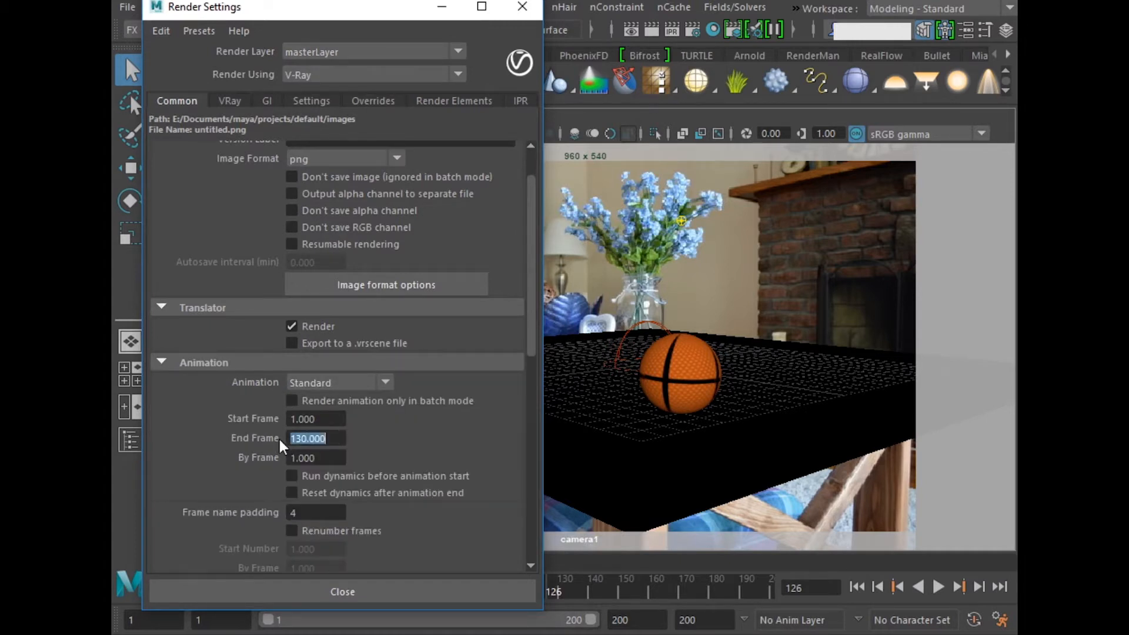
pyautogui.click(267, 365)
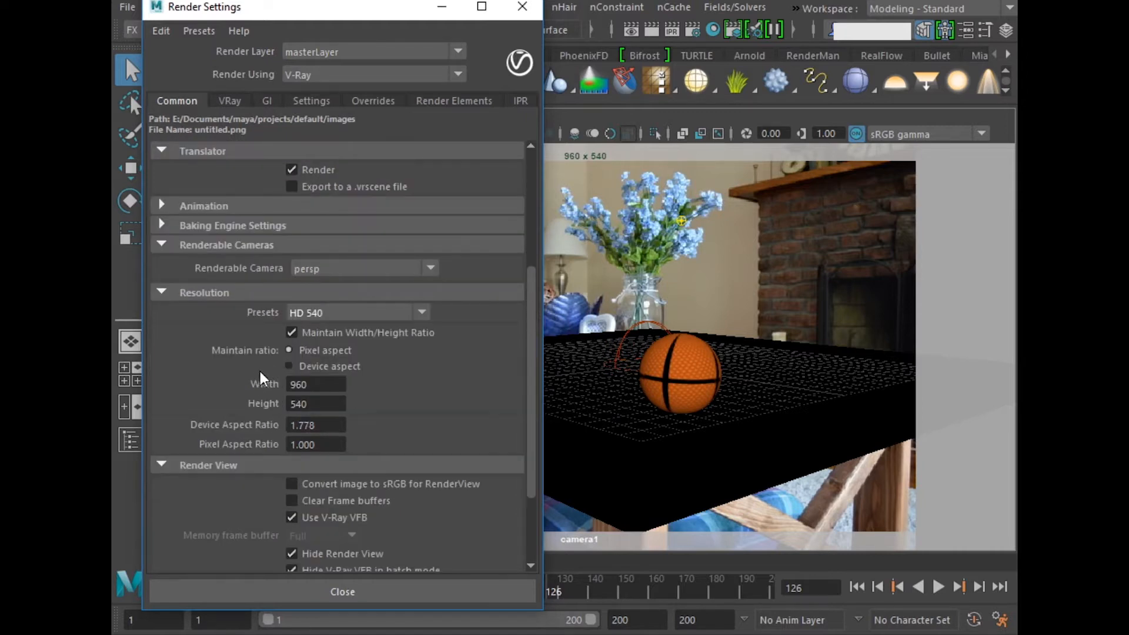
# Step: Set the renderable camera to camera1 and the resolution preset to HD 1080, check the V-Ray sampler settings and minimize the render settings
pyautogui.click(322, 270)
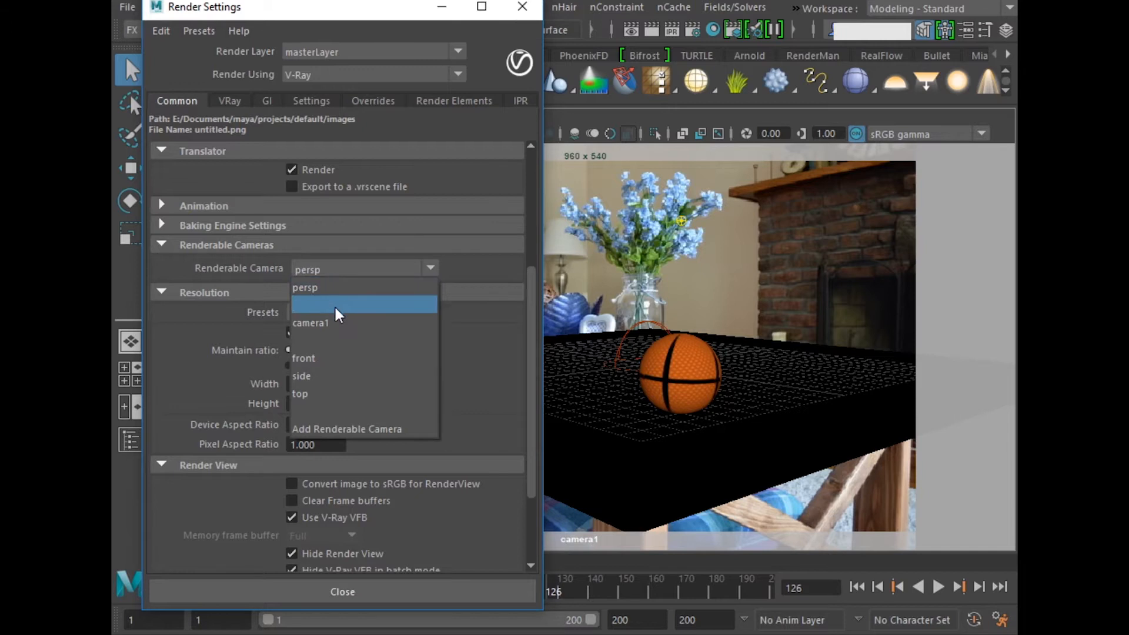
pyautogui.click(338, 325)
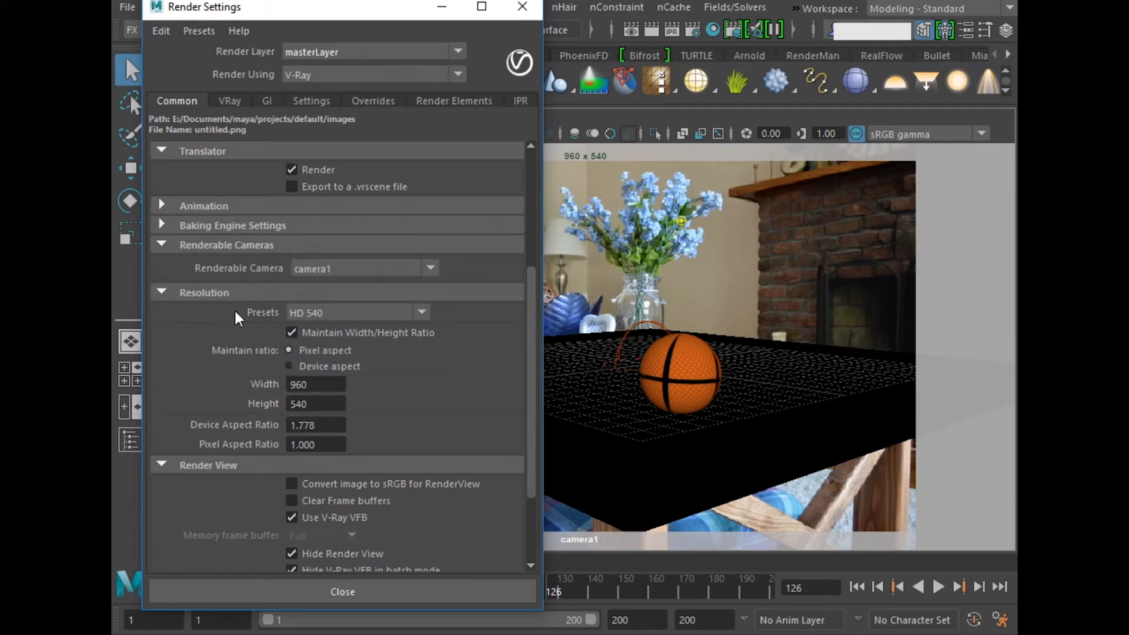
pyautogui.click(328, 314)
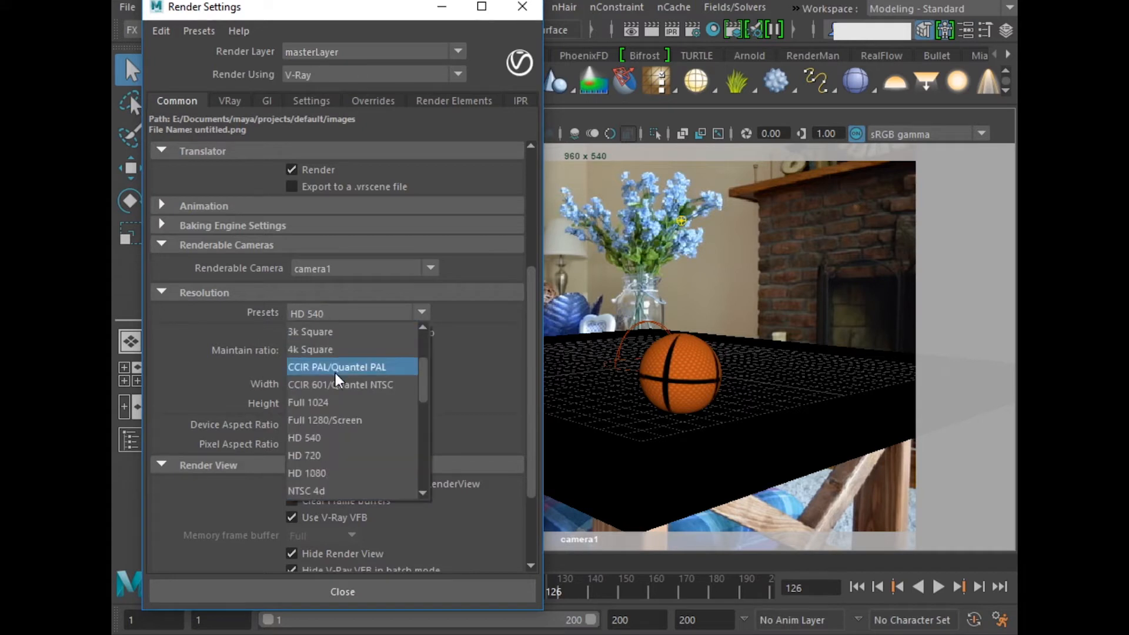
pyautogui.click(337, 470)
pyautogui.click(265, 293)
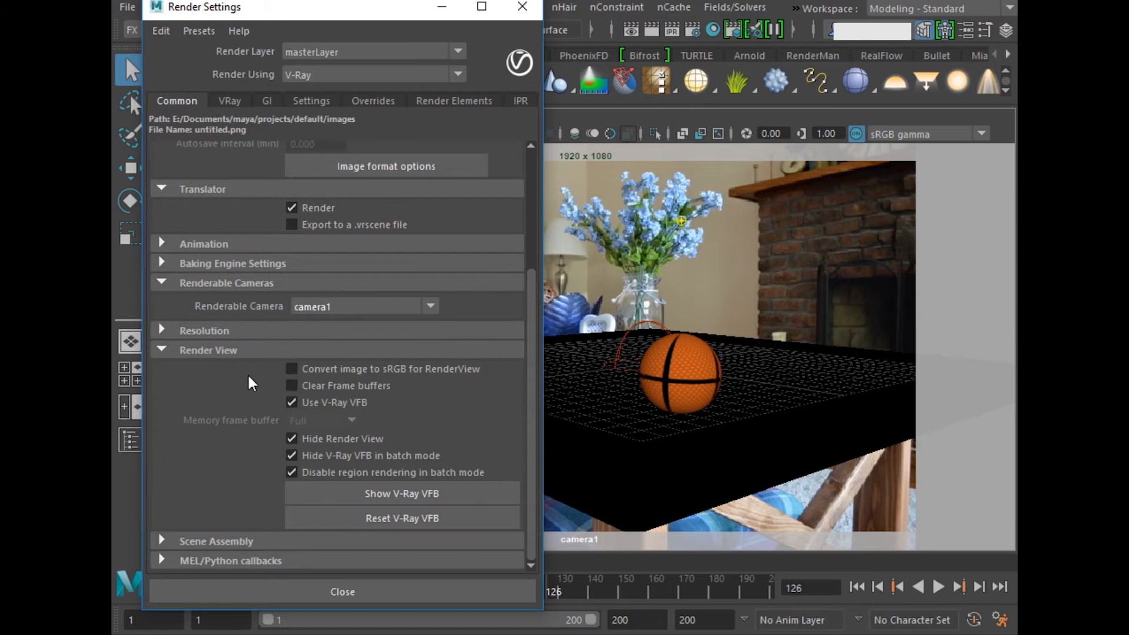
pyautogui.scroll(3, 266, 274)
pyautogui.click(228, 101)
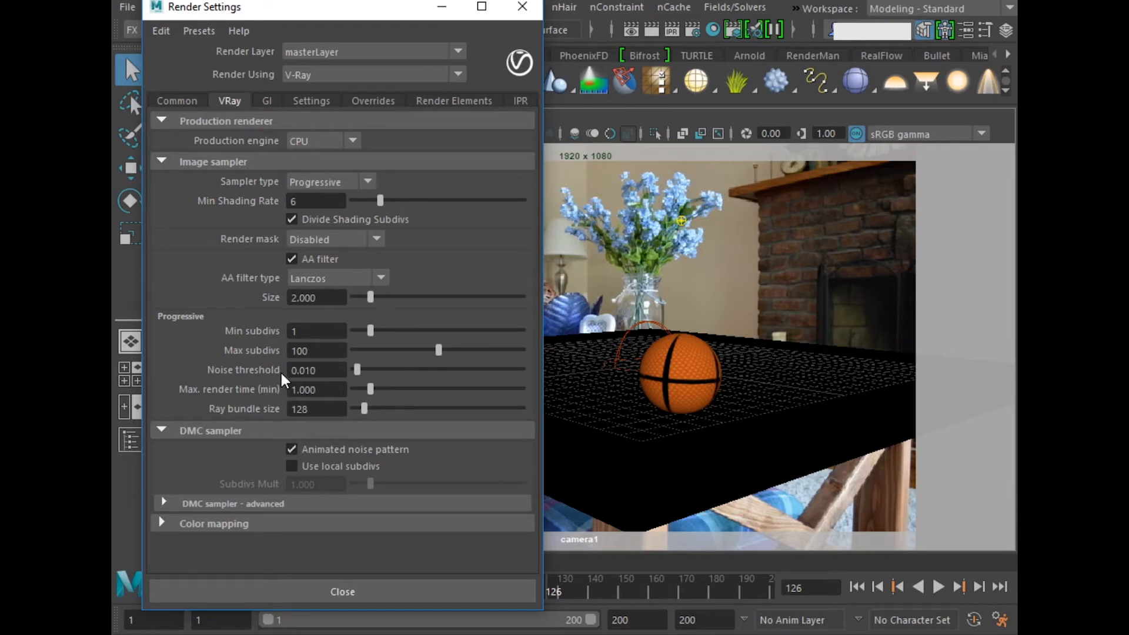
pyautogui.click(442, 7)
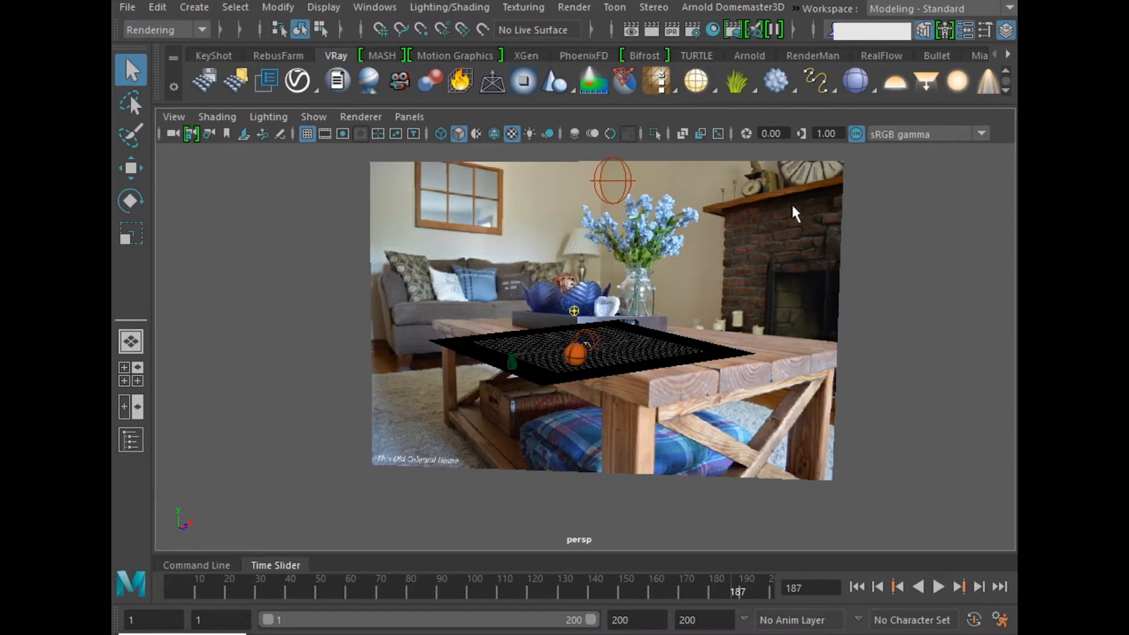
# Step: Reduce the background image plane's alpha gain to zero so the photo is left out of the render
pyautogui.click(487, 244)
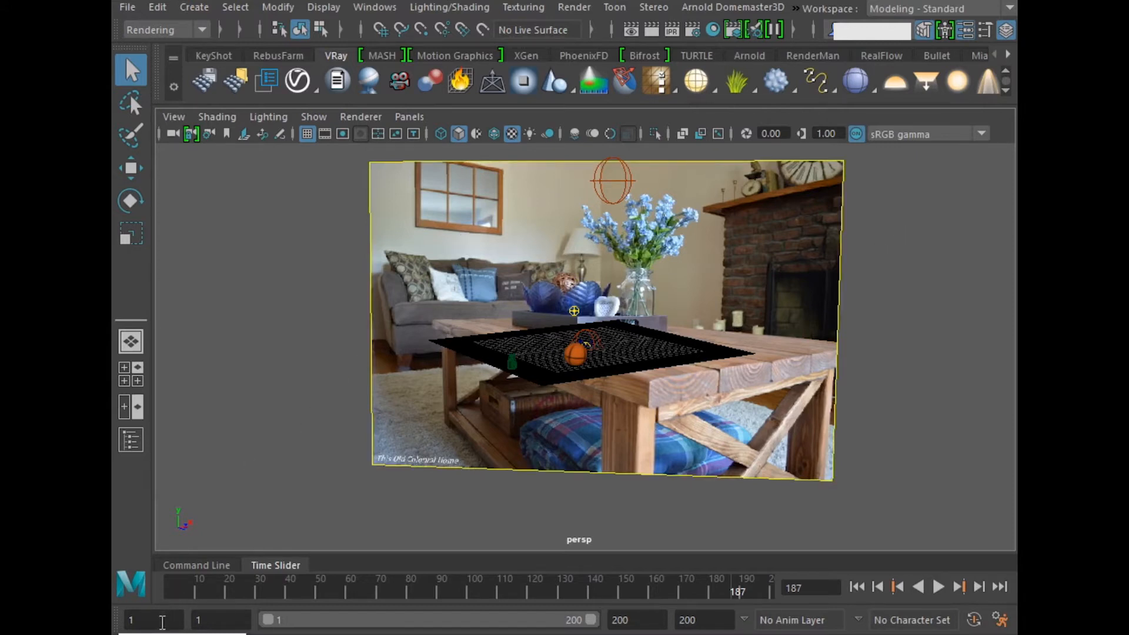
pyautogui.hotkey('ctrl', 'a')
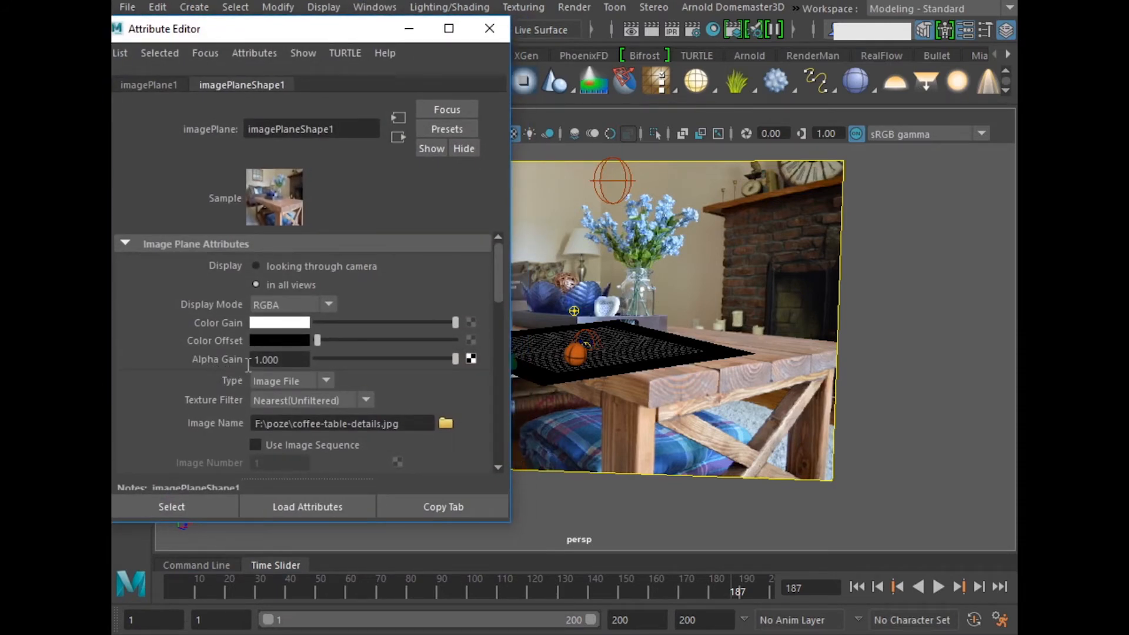
pyautogui.moveTo(457, 360); pyautogui.dragTo(318, 359)
pyautogui.click(412, 26)
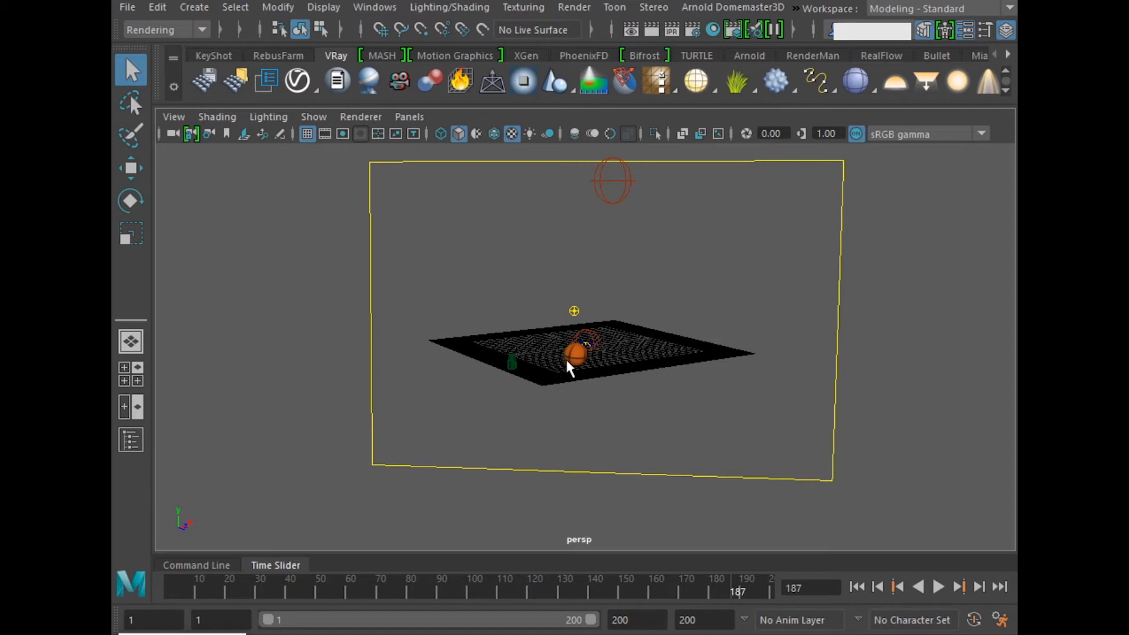
# Step: Render camera1 without the background, inspect the alpha channel of the ball and its shadow, and close the render
pyautogui.press('space')
pyautogui.press('space')
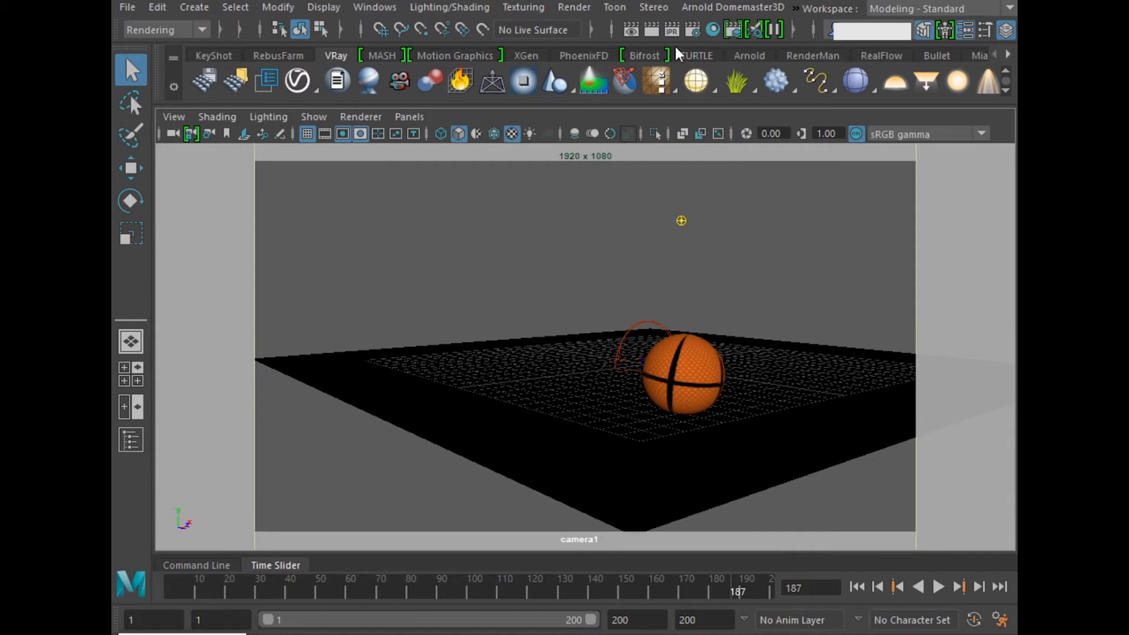
pyautogui.click(672, 29)
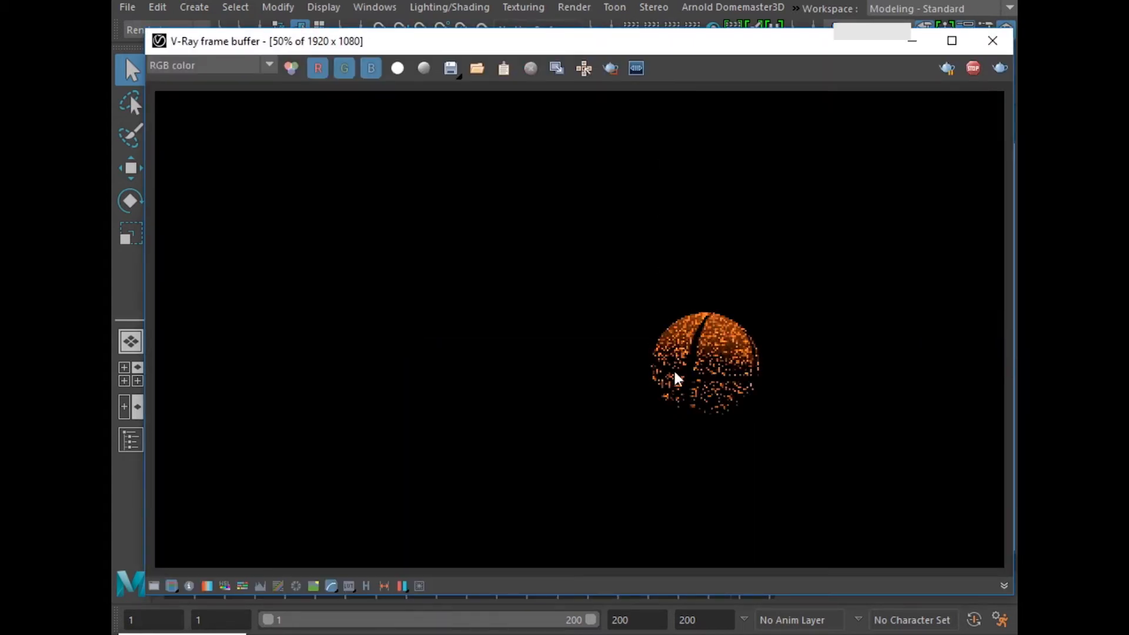
pyautogui.click(399, 69)
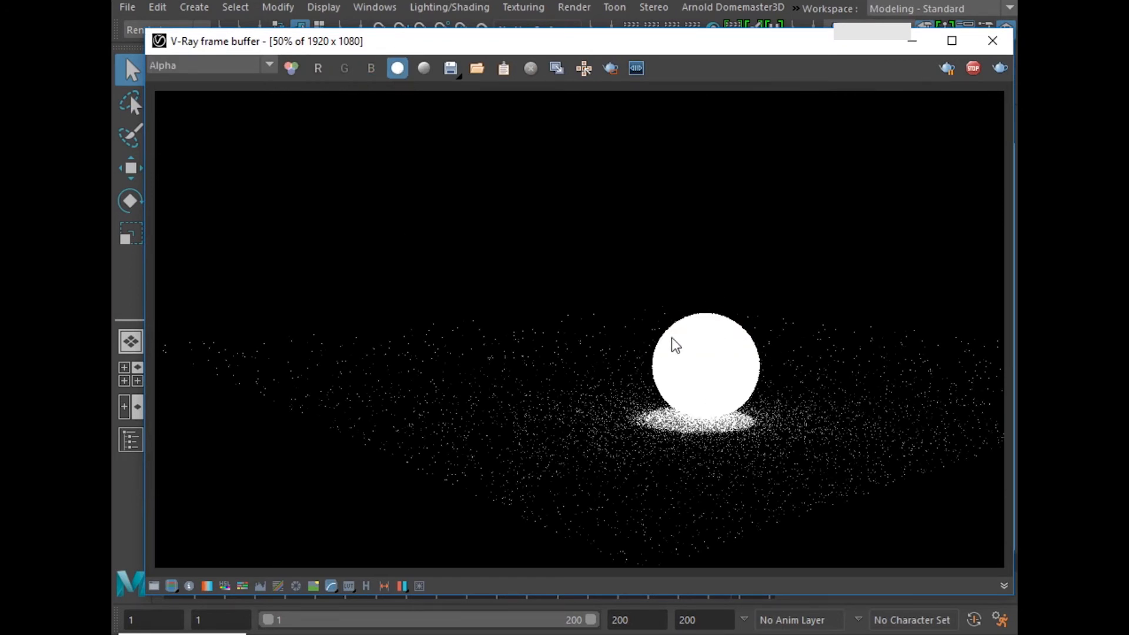
pyautogui.click(398, 69)
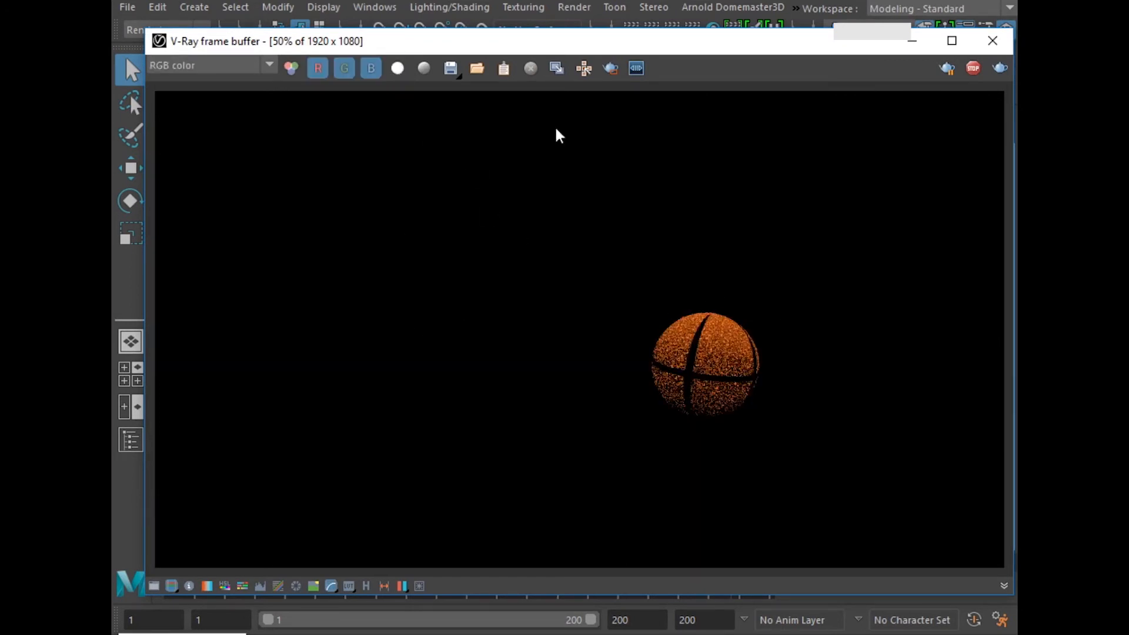
pyautogui.click(993, 40)
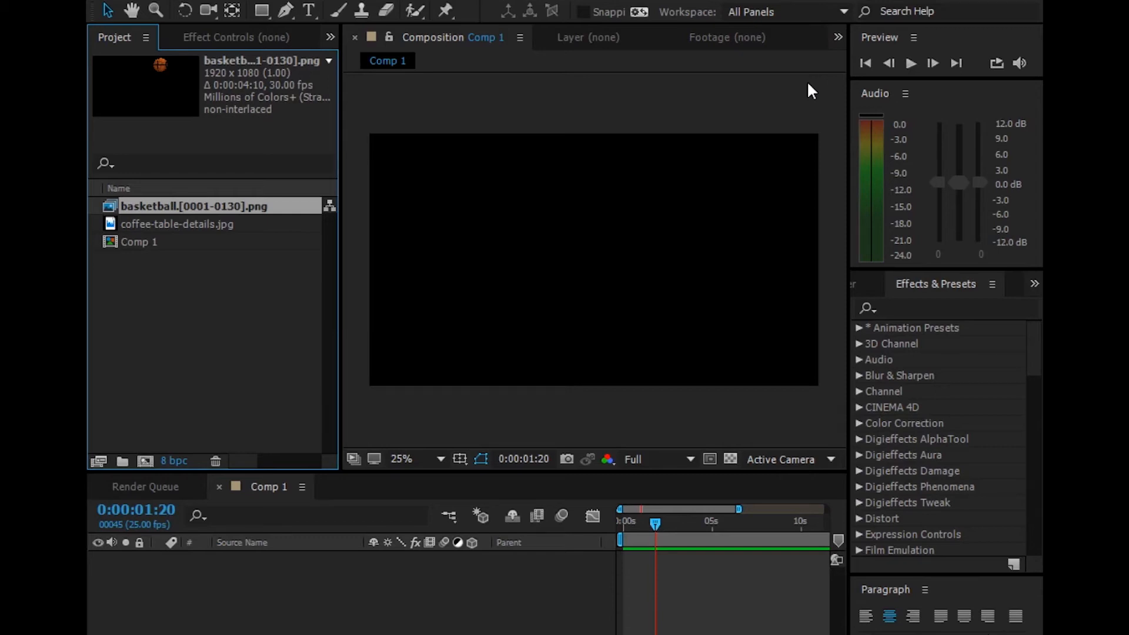
# Step: Switch to After Effects and layer basketball.[0001-0130].png over coffee-table-details.jpg in Comp 1, scaling the photo to fill the frame
pyautogui.moveTo(188, 224); pyautogui.dragTo(271, 591)
pyautogui.moveTo(654, 522); pyautogui.dragTo(599, 521)
pyautogui.keyDown('shift'); pyautogui.moveTo(669, 308); pyautogui.dragTo(852, 409); pyautogui.keyUp('shift')
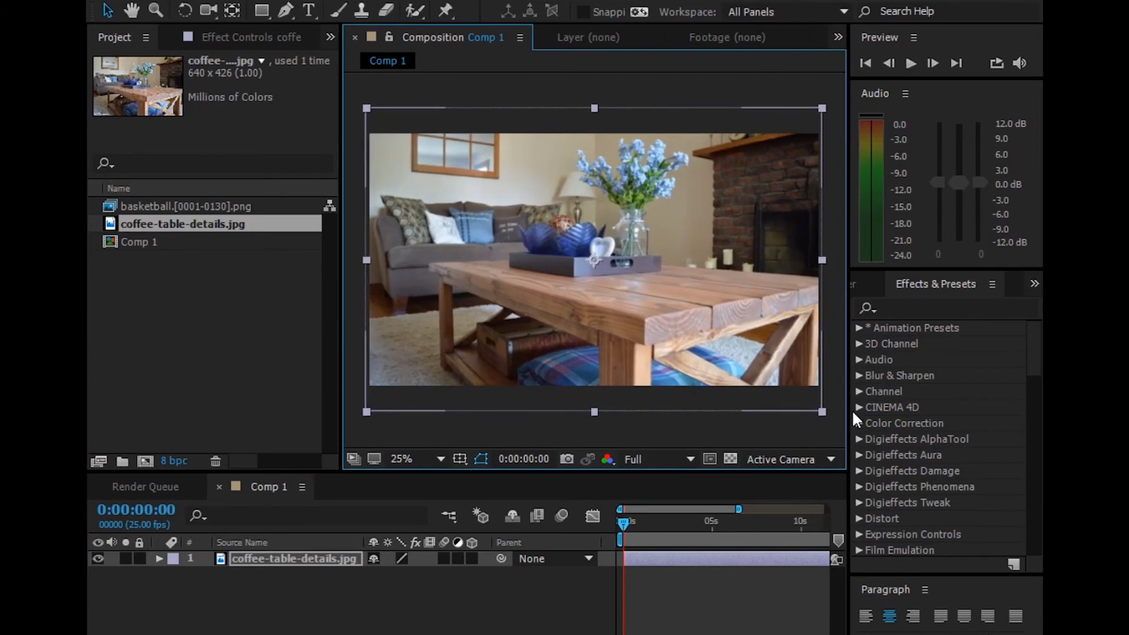
pyautogui.moveTo(209, 203); pyautogui.dragTo(289, 554)
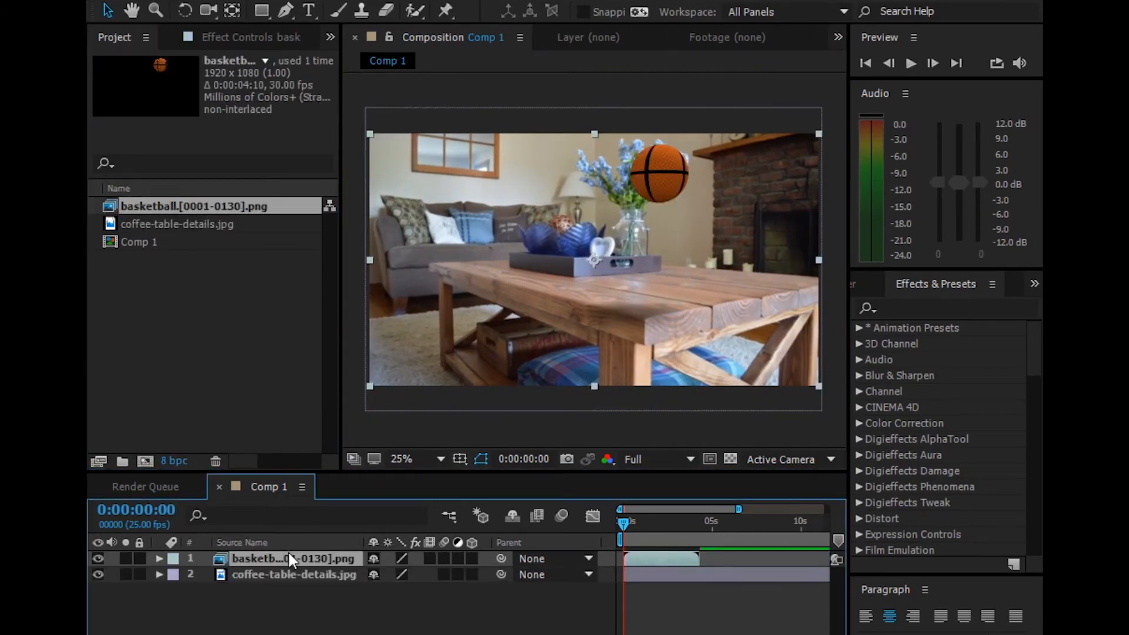
# Step: Preview the composited basketball animation in Comp 1, stop playback and return the playhead to the first frame
pyautogui.click(907, 64)
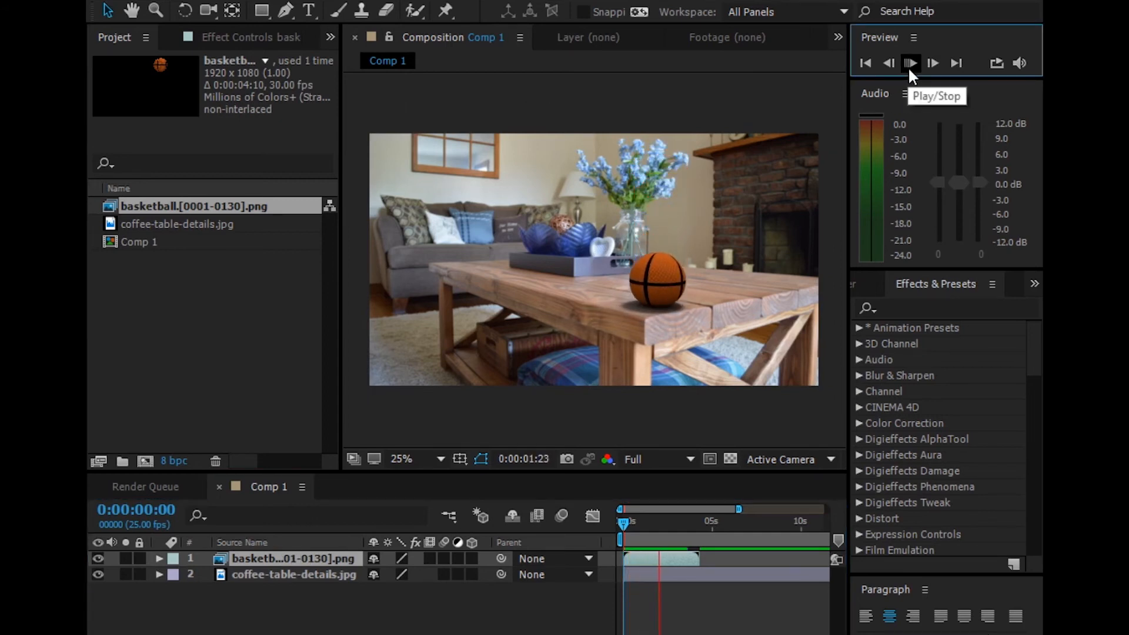
pyautogui.click(908, 65)
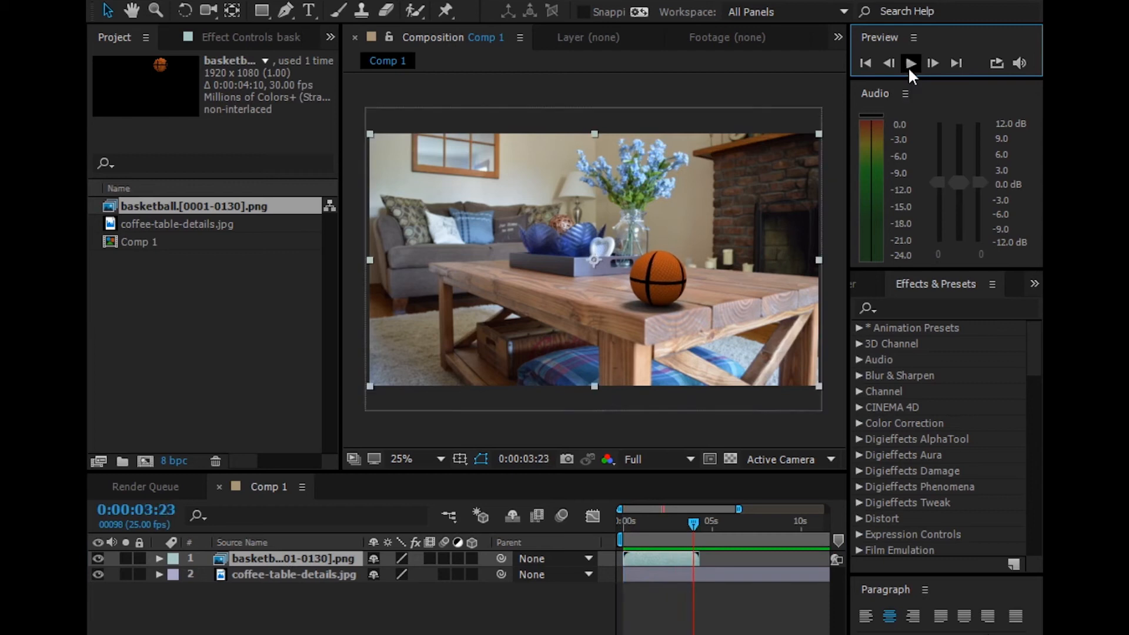
pyautogui.moveTo(667, 525); pyautogui.dragTo(623, 520)
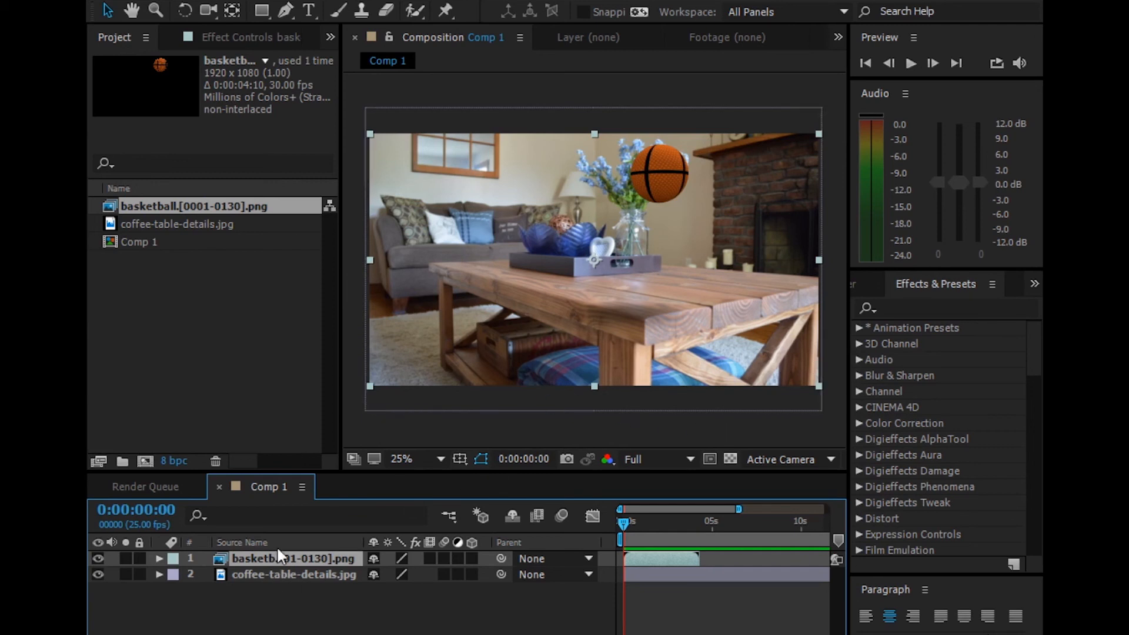
# Step: Apply a Fast Blur effect to the basketball.[0001-0130].png layer and set its Blurriness to 5
pyautogui.click(286, 4)
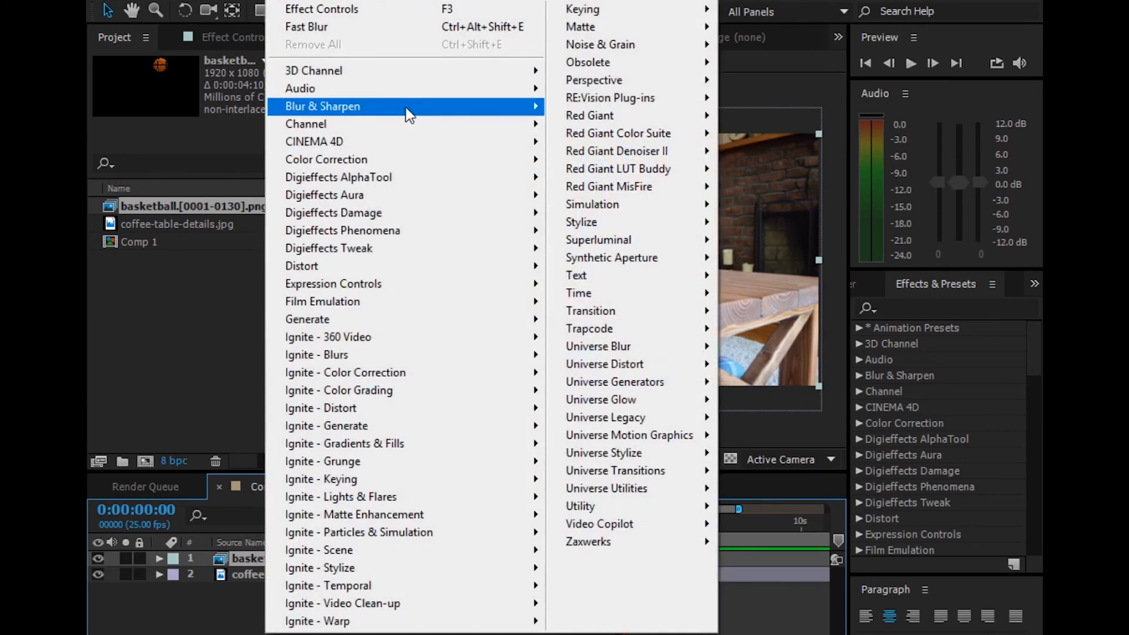
pyautogui.moveTo(490, 110)
pyautogui.click(625, 309)
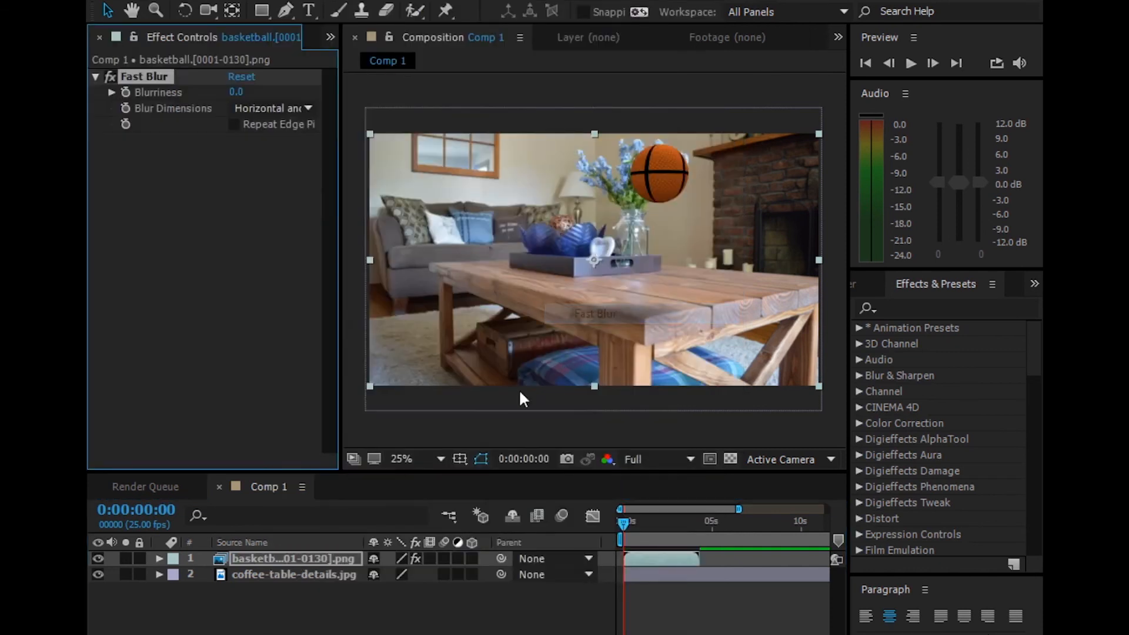
pyautogui.click(236, 93)
pyautogui.write('5')
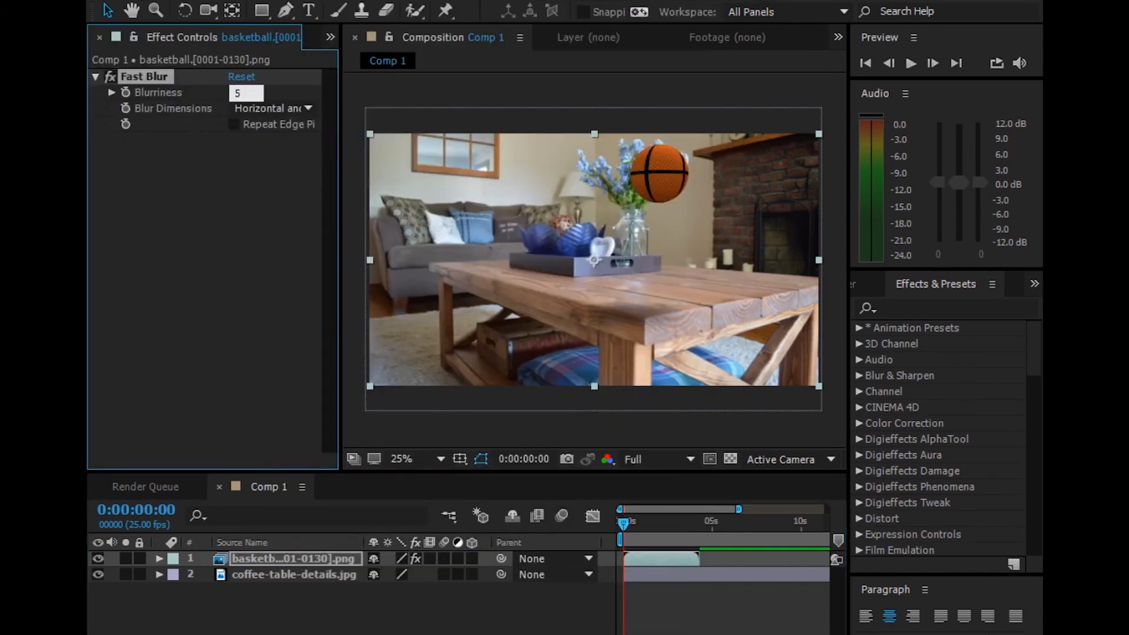
# Step: Play back the blurred basketball over the coffee-table photo to check the blend, and stop the preview
pyautogui.press('space')
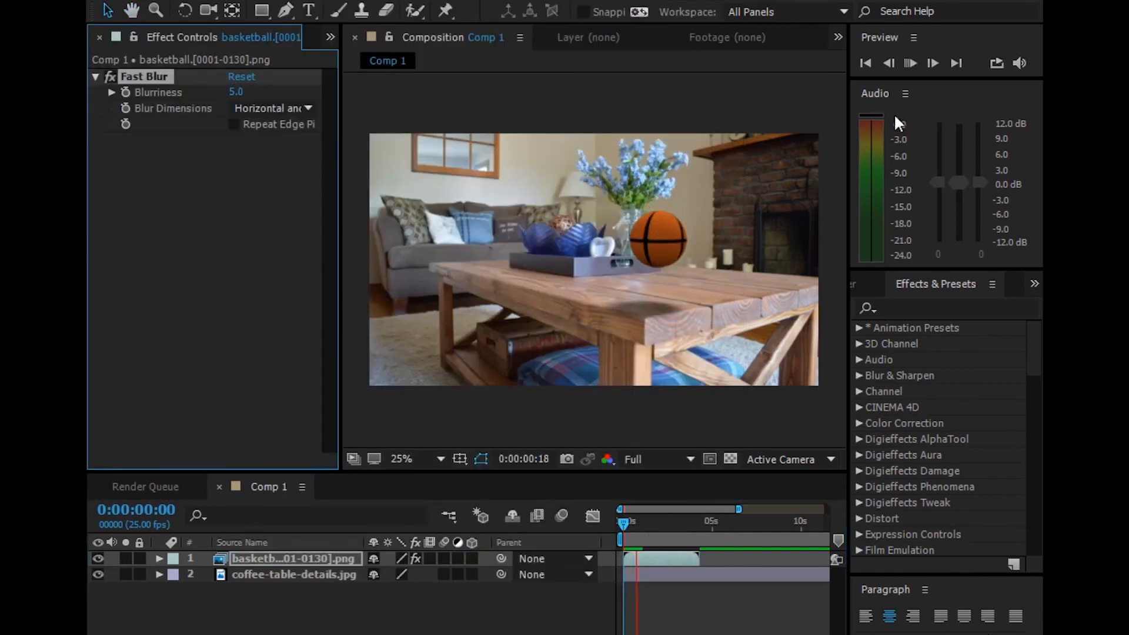
pyautogui.click(909, 60)
pyautogui.click(909, 60)
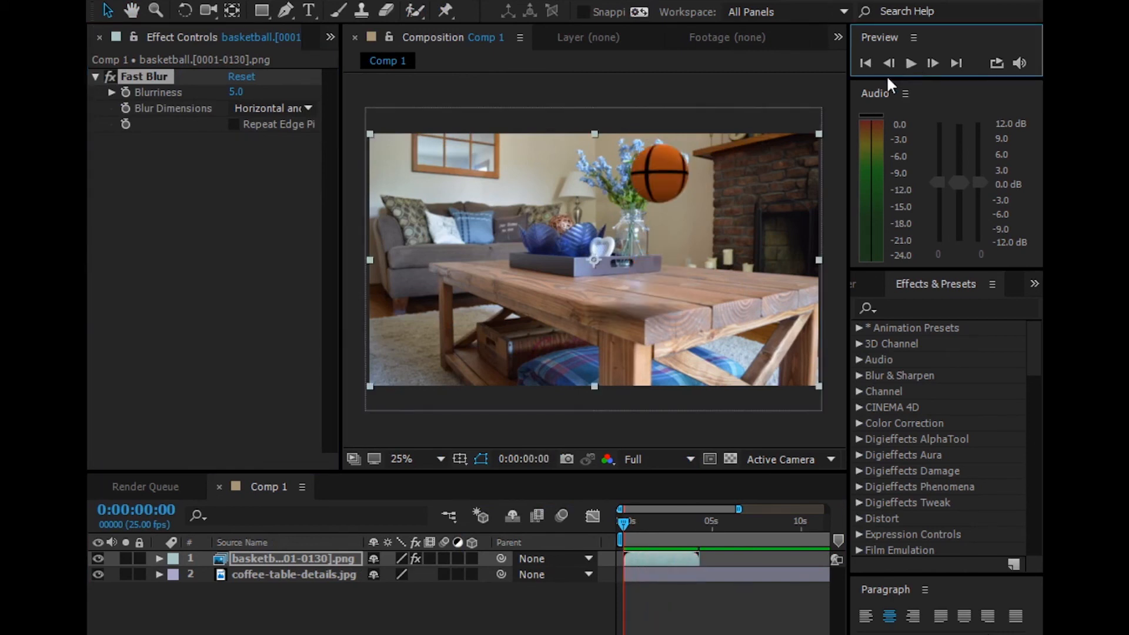